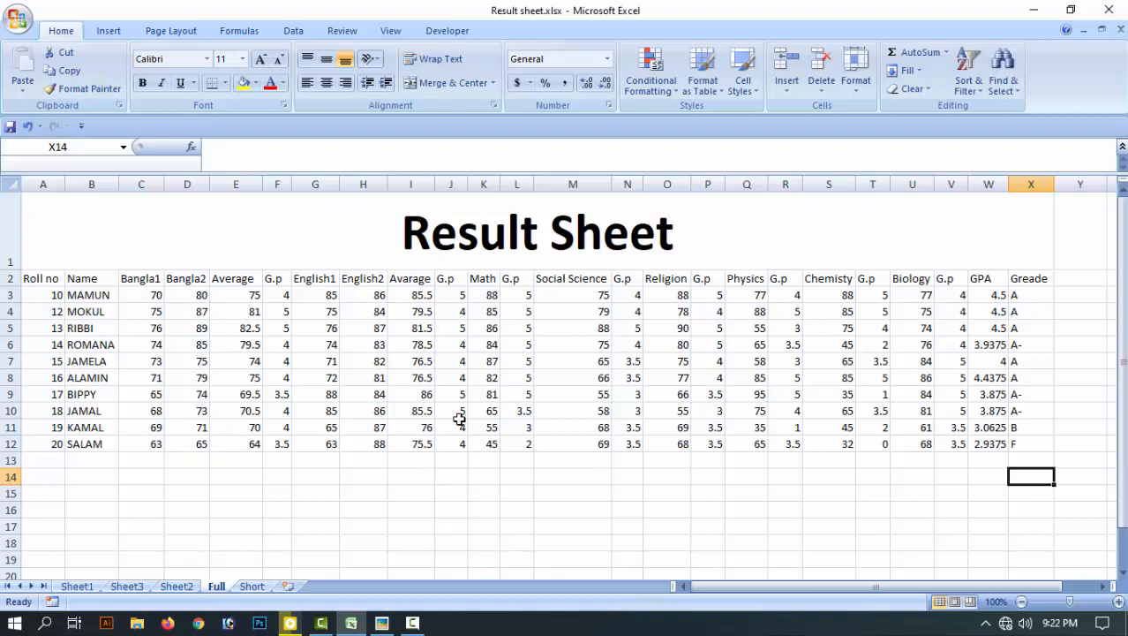
# Make the Greade heading in X2 bold and increase its font size by one step
pyautogui.click(482, 254)
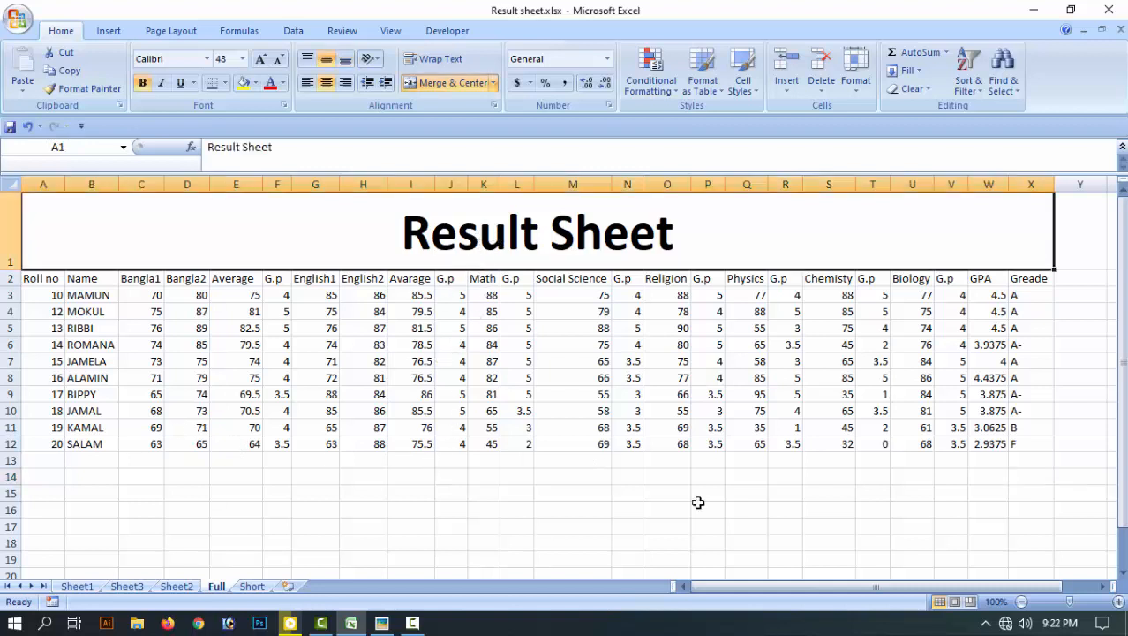
pyautogui.moveTo(1033, 285); pyautogui.dragTo(1015, 456)
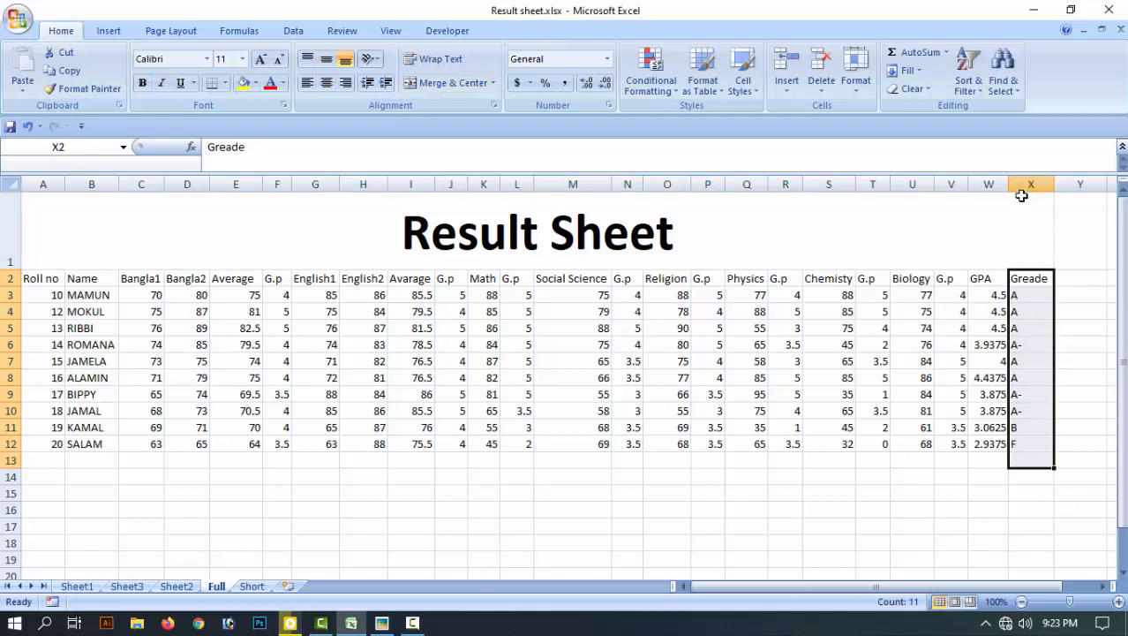
pyautogui.click(1026, 281)
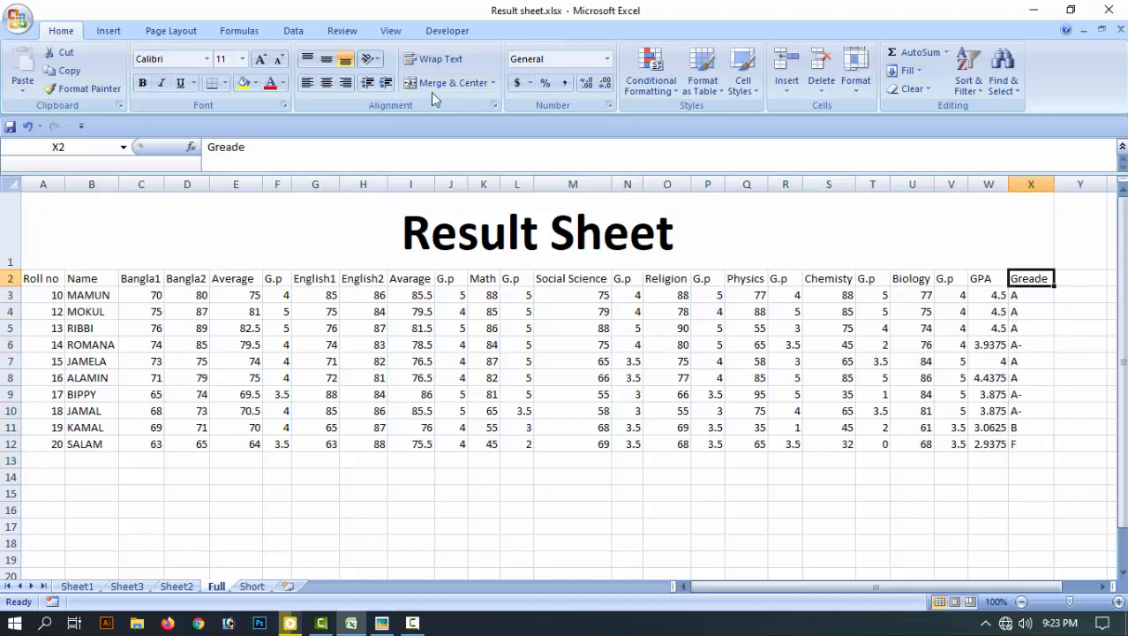
pyautogui.click(142, 82)
pyautogui.click(1015, 311)
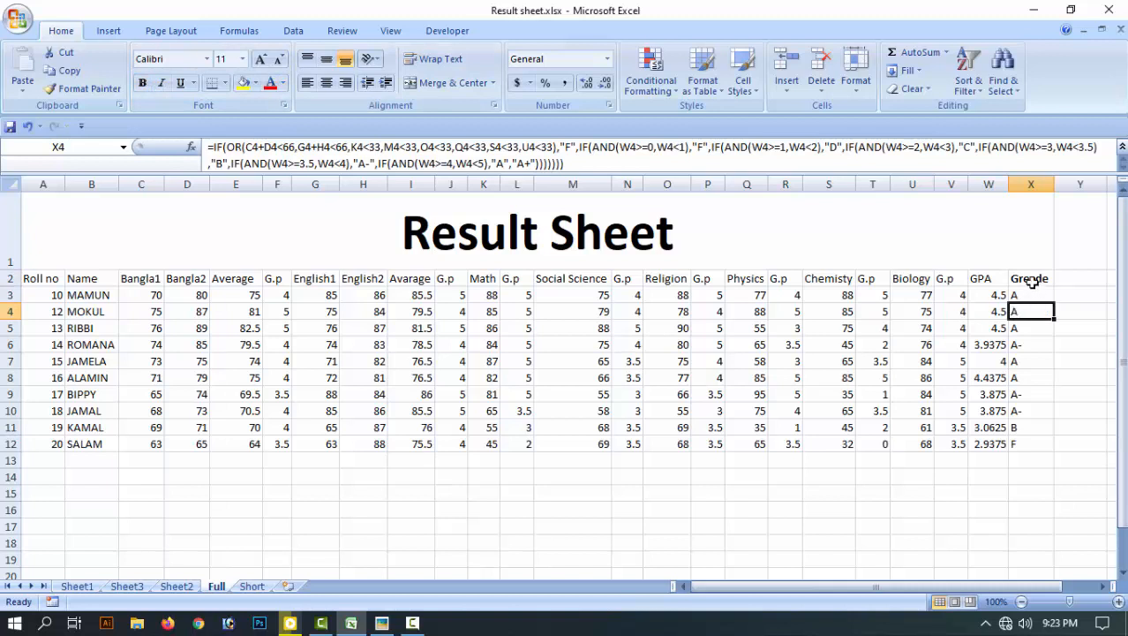
pyautogui.click(1030, 281)
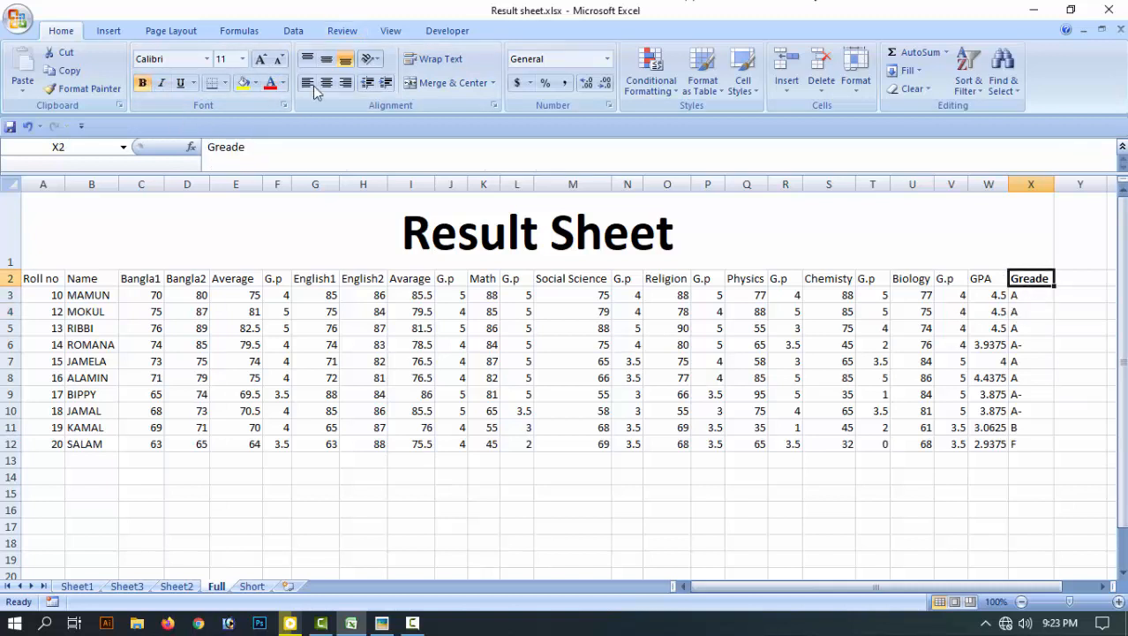
pyautogui.click(260, 59)
pyautogui.click(835, 431)
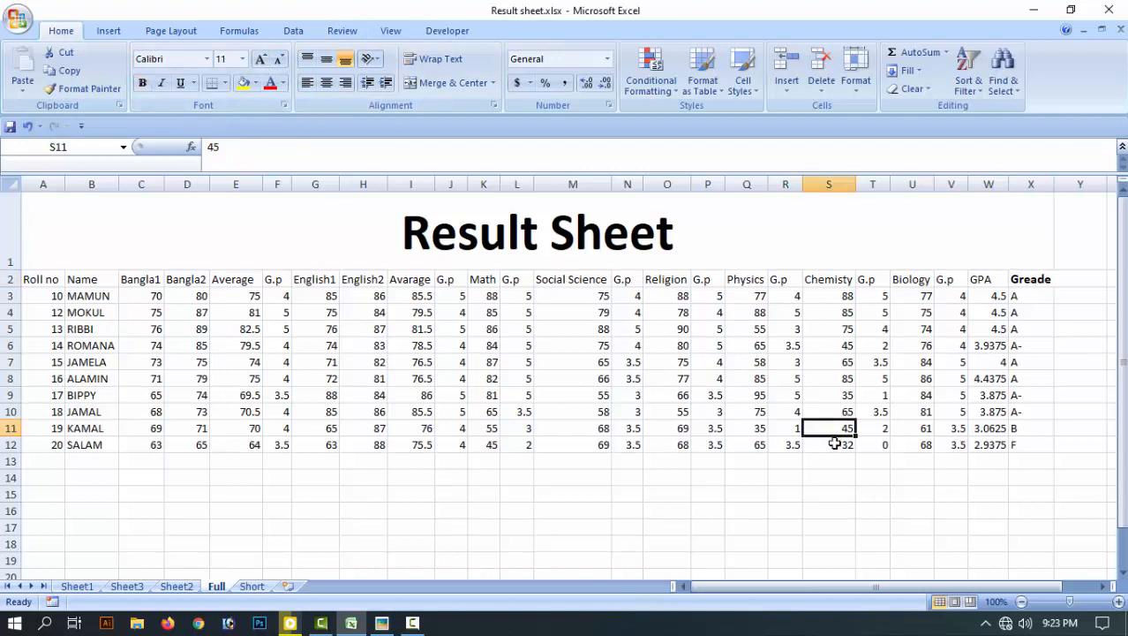
# Examine the title, roll number, name and Bangla mark columns, and the first student's Average and G.p formulas
pyautogui.click(474, 230)
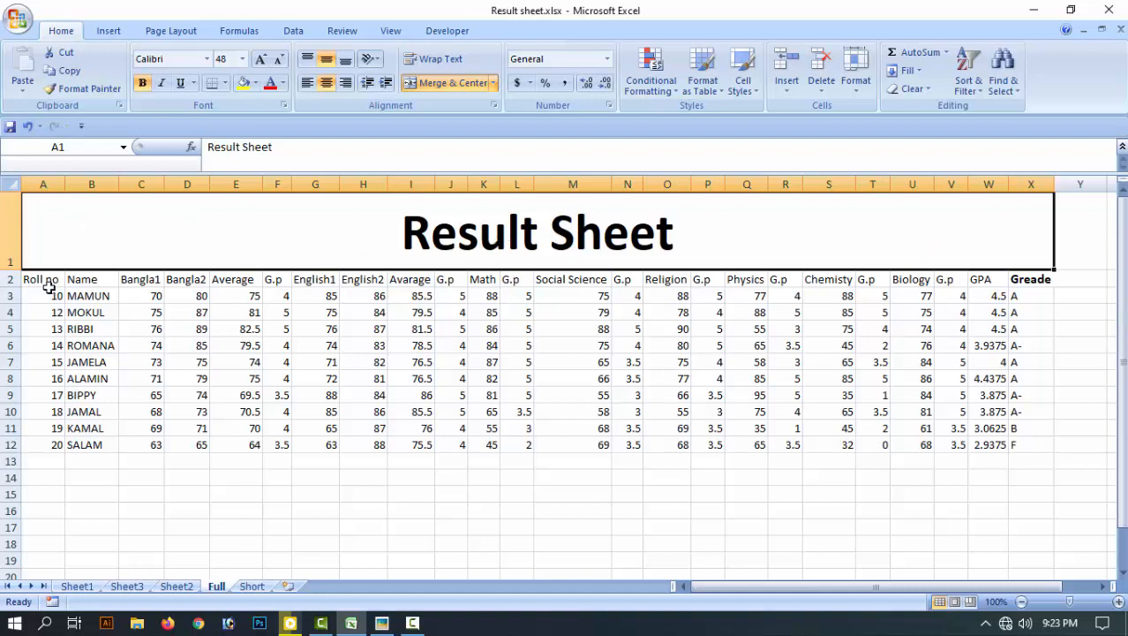
pyautogui.click(314, 363)
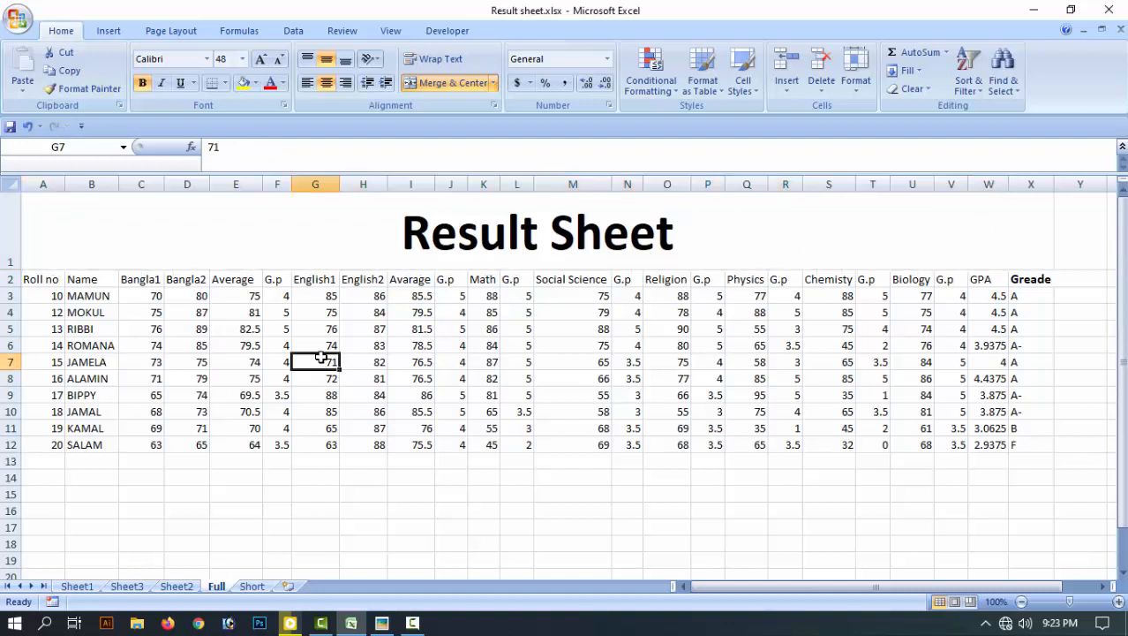
pyautogui.moveTo(40, 279); pyautogui.dragTo(44, 461)
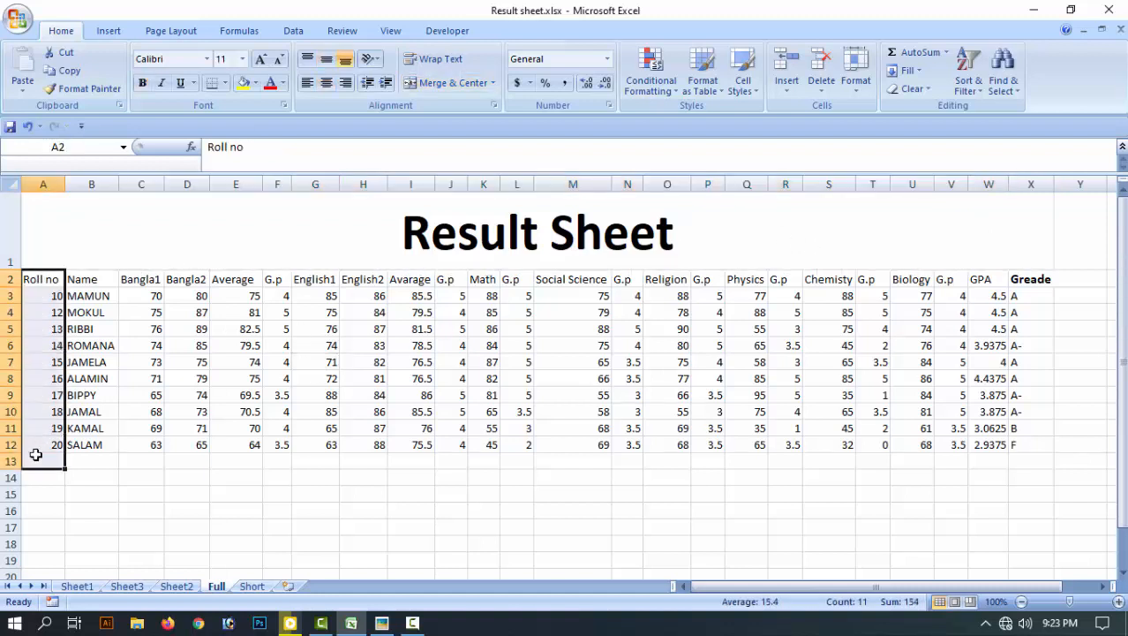
pyautogui.moveTo(42, 294); pyautogui.dragTo(34, 461)
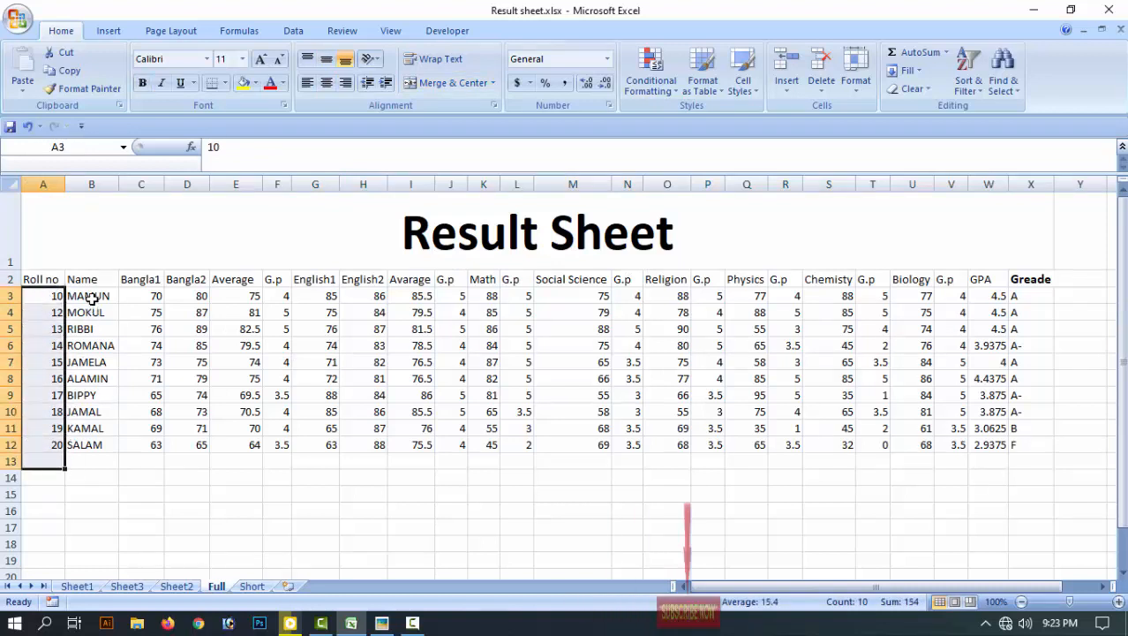
pyautogui.moveTo(91, 296); pyautogui.dragTo(88, 444)
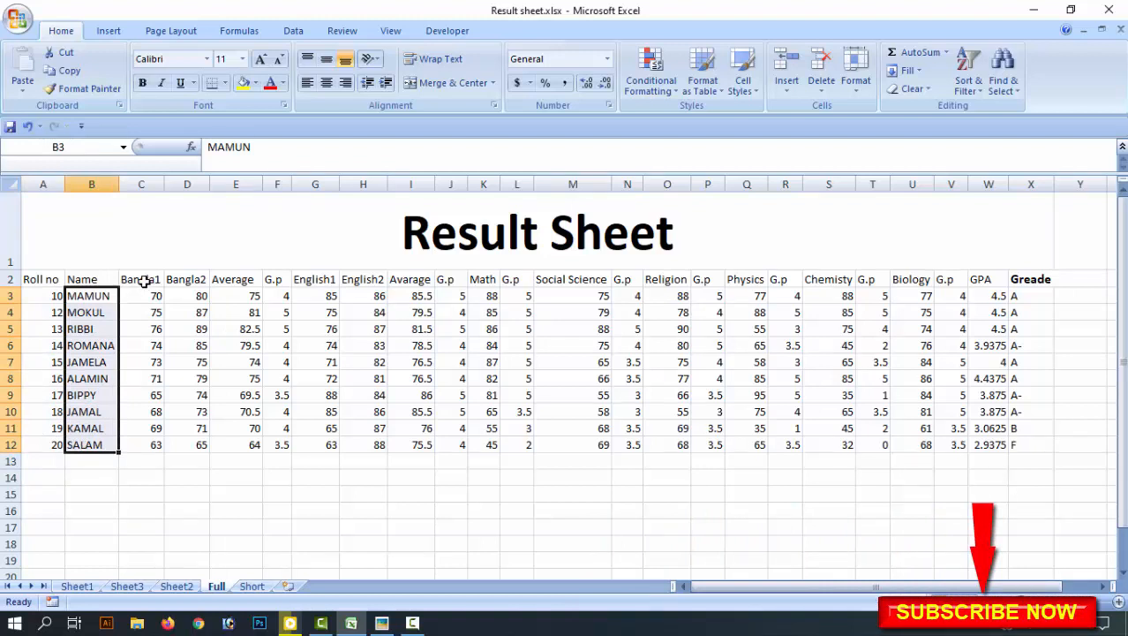
pyautogui.click(141, 281)
pyautogui.click(195, 283)
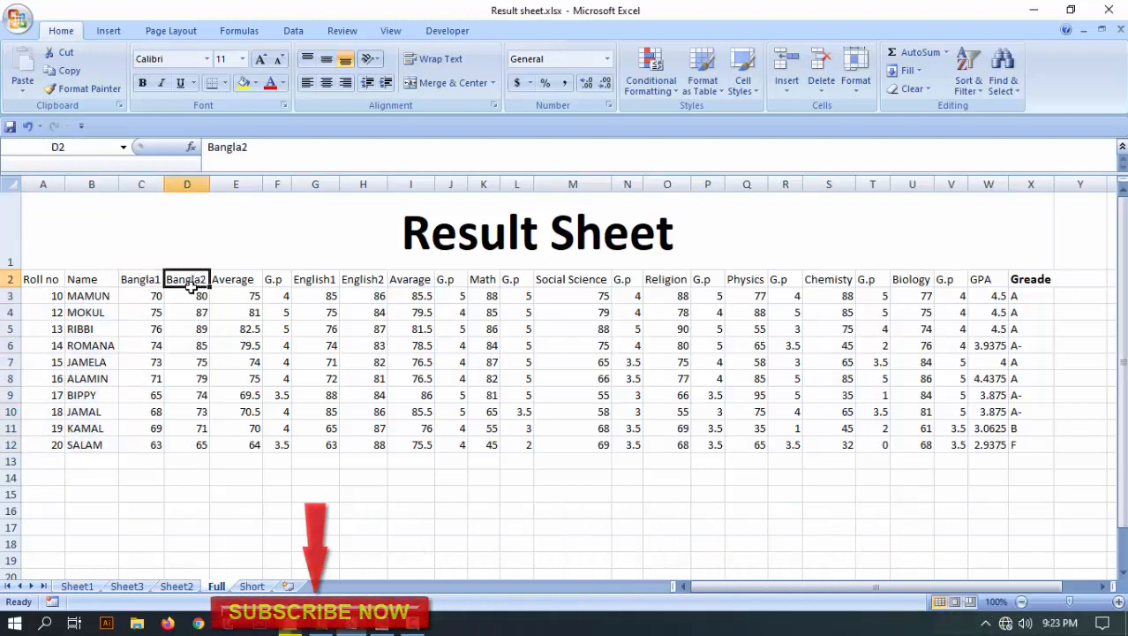
pyautogui.moveTo(148, 279); pyautogui.dragTo(149, 451)
pyautogui.moveTo(149, 296); pyautogui.dragTo(157, 449)
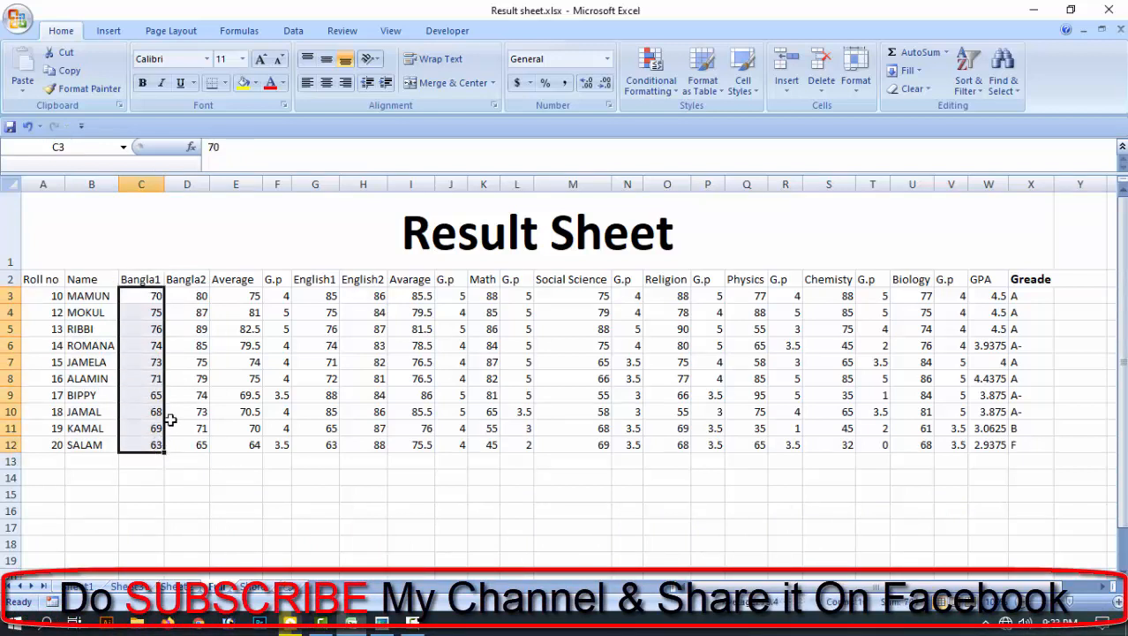
pyautogui.click(184, 283)
pyautogui.moveTo(196, 298); pyautogui.dragTo(191, 446)
pyautogui.moveTo(151, 295); pyautogui.dragTo(196, 296)
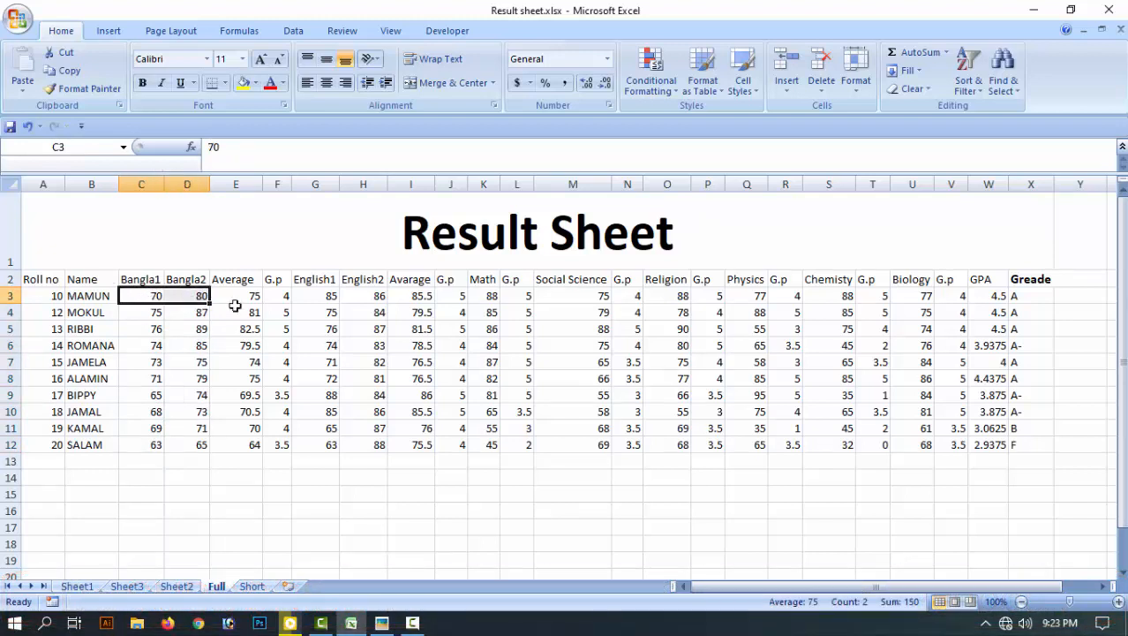
pyautogui.click(249, 298)
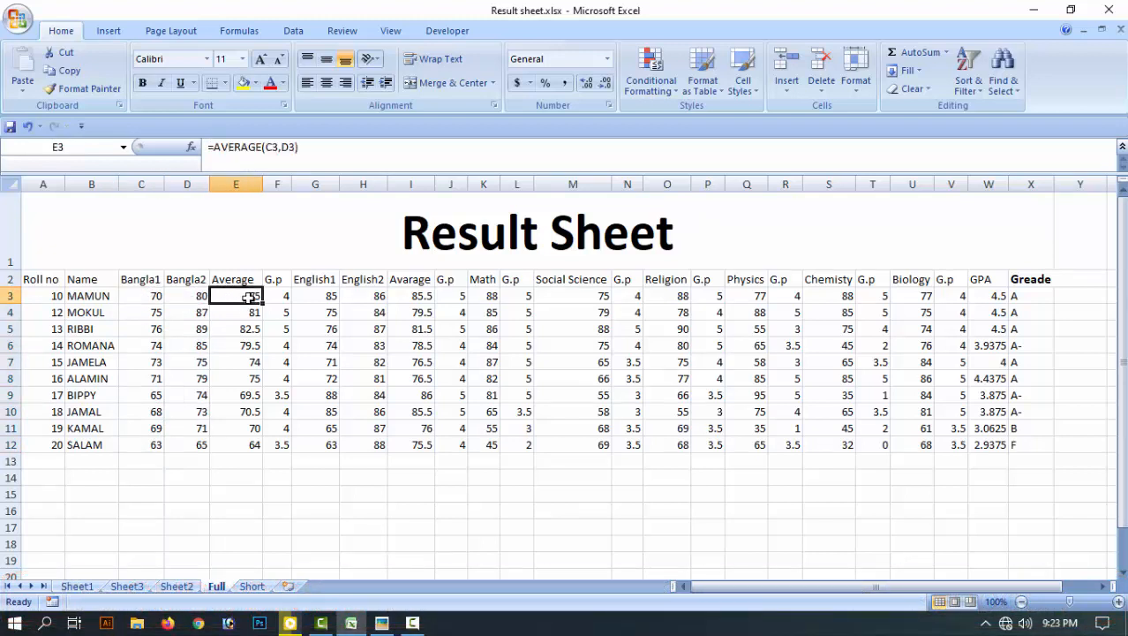
pyautogui.click(281, 297)
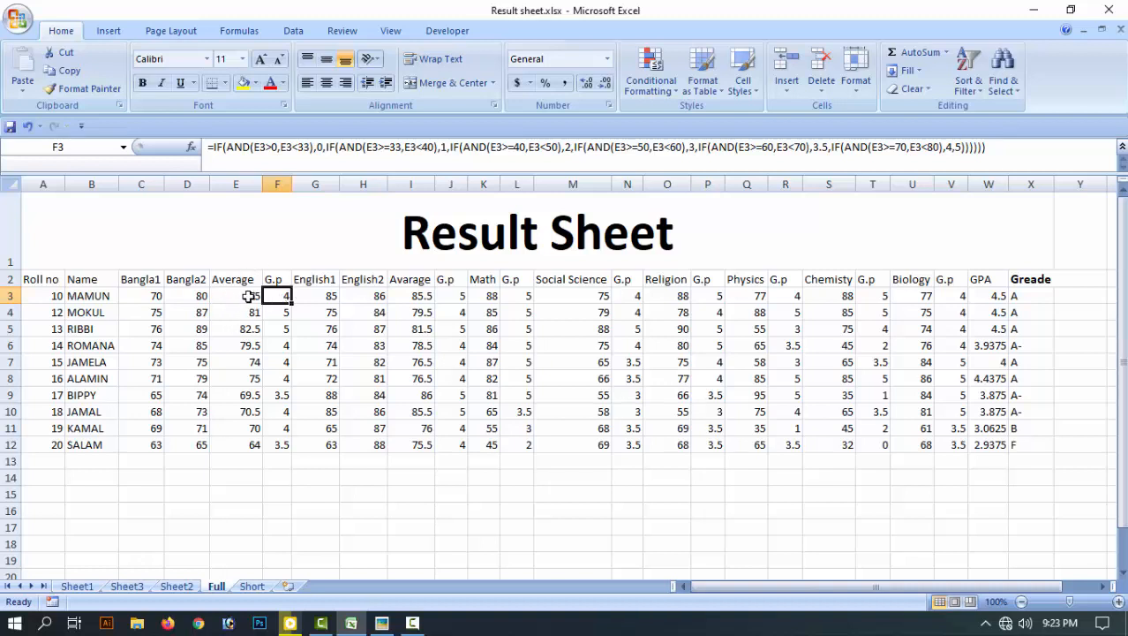
# Clear all the Bangla average formulas in E3:E12
pyautogui.click(249, 297)
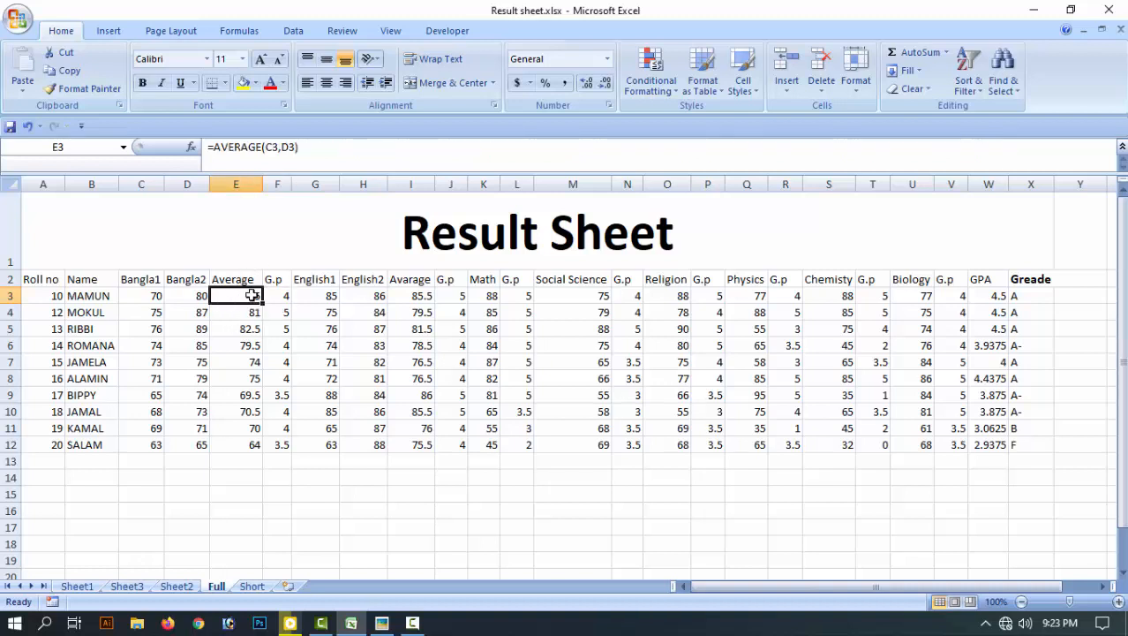
pyautogui.doubleClick(252, 296)
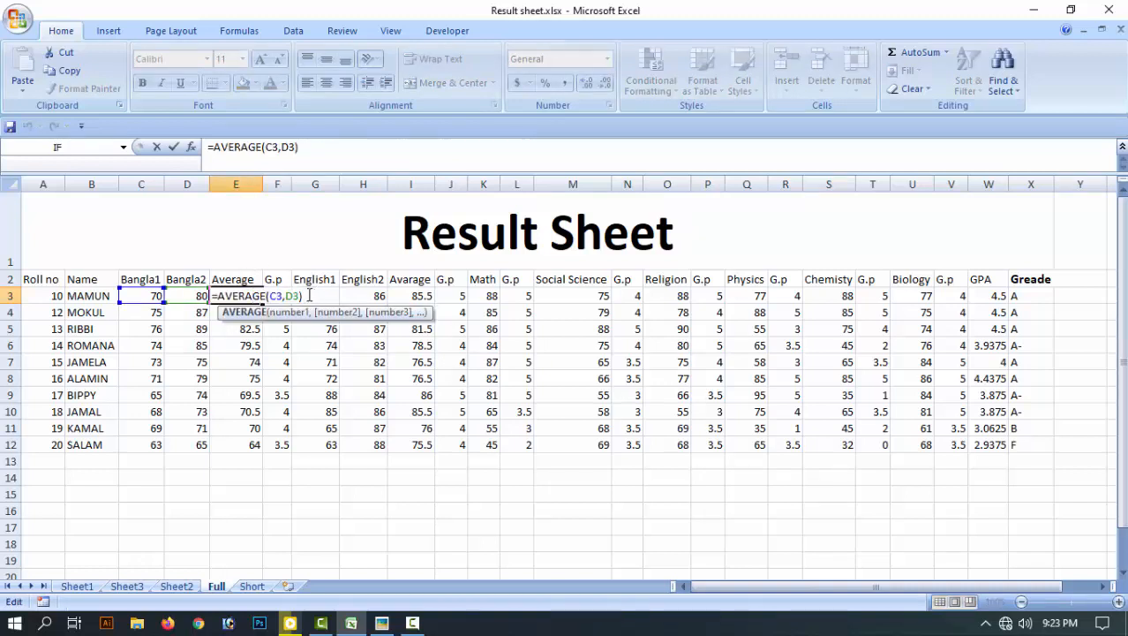
pyautogui.moveTo(309, 296); pyautogui.dragTo(192, 299)
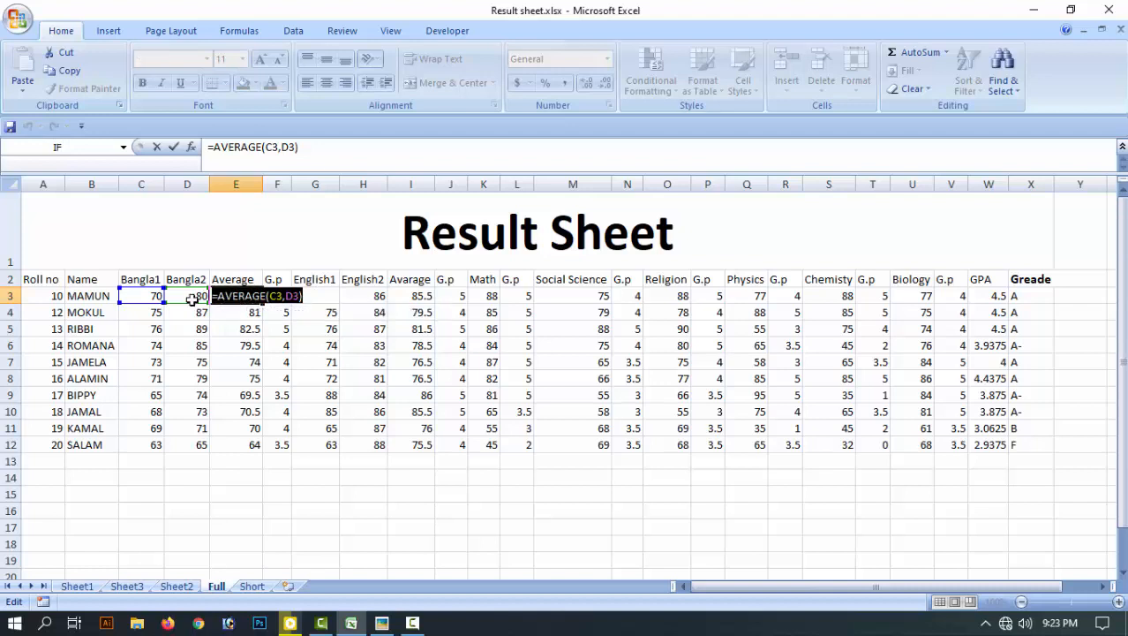
pyautogui.press('BackSpace')
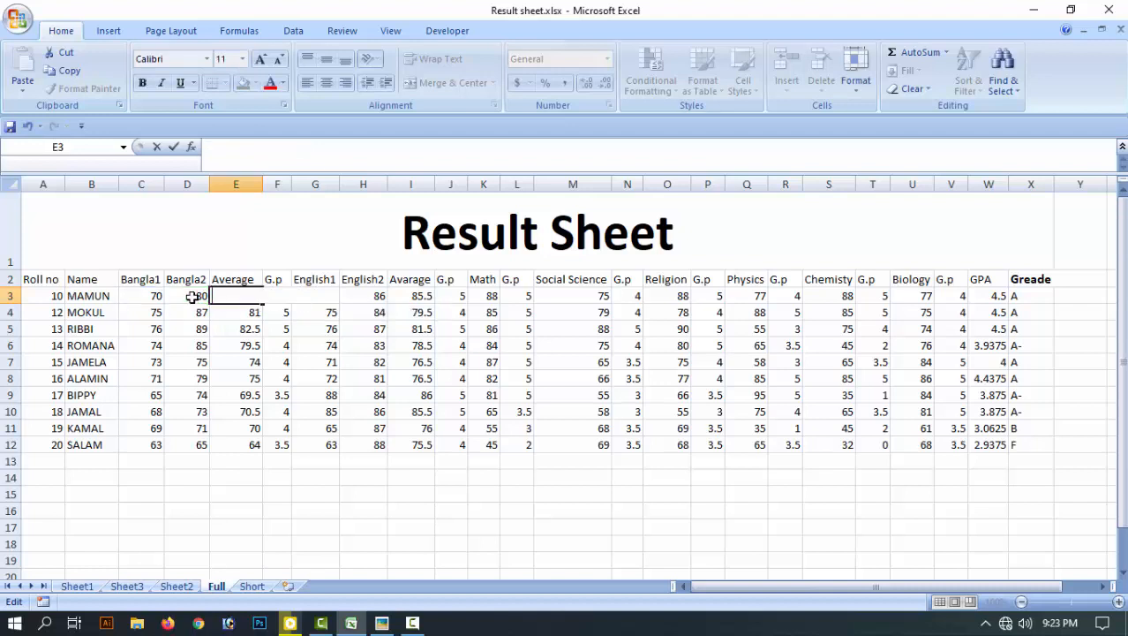
pyautogui.click(231, 362)
pyautogui.moveTo(237, 295); pyautogui.dragTo(244, 457)
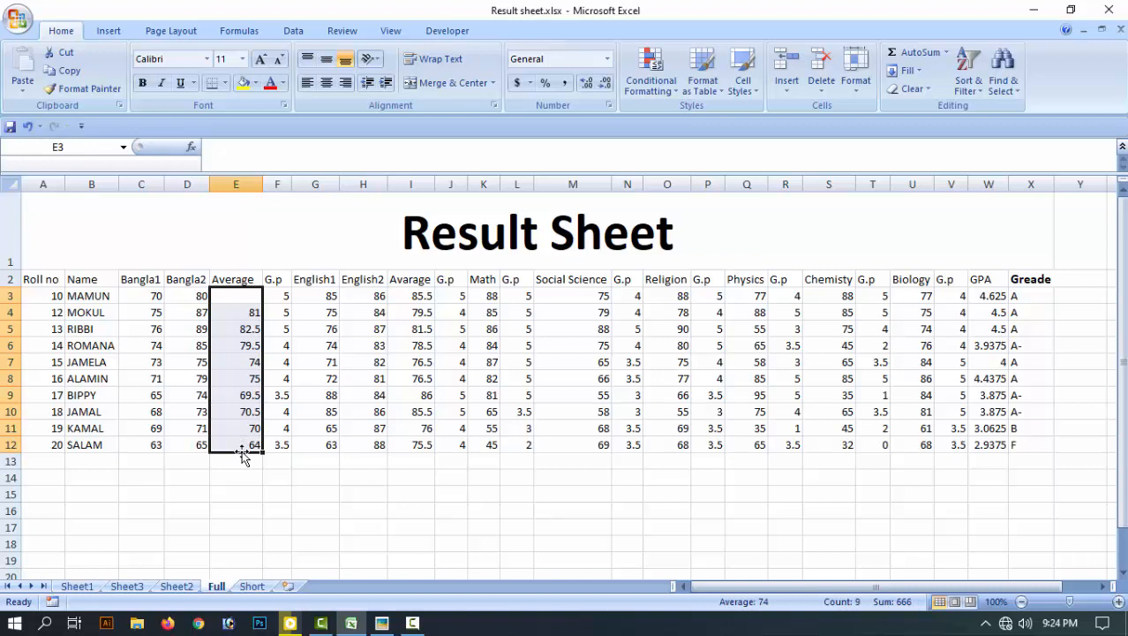
pyautogui.press('Delete')
pyautogui.click(238, 476)
# Enter the formula =AVERAGE(C3:D3) in E3 to average the first student's Bangla1 and Bangla2 marks
pyautogui.click(235, 298)
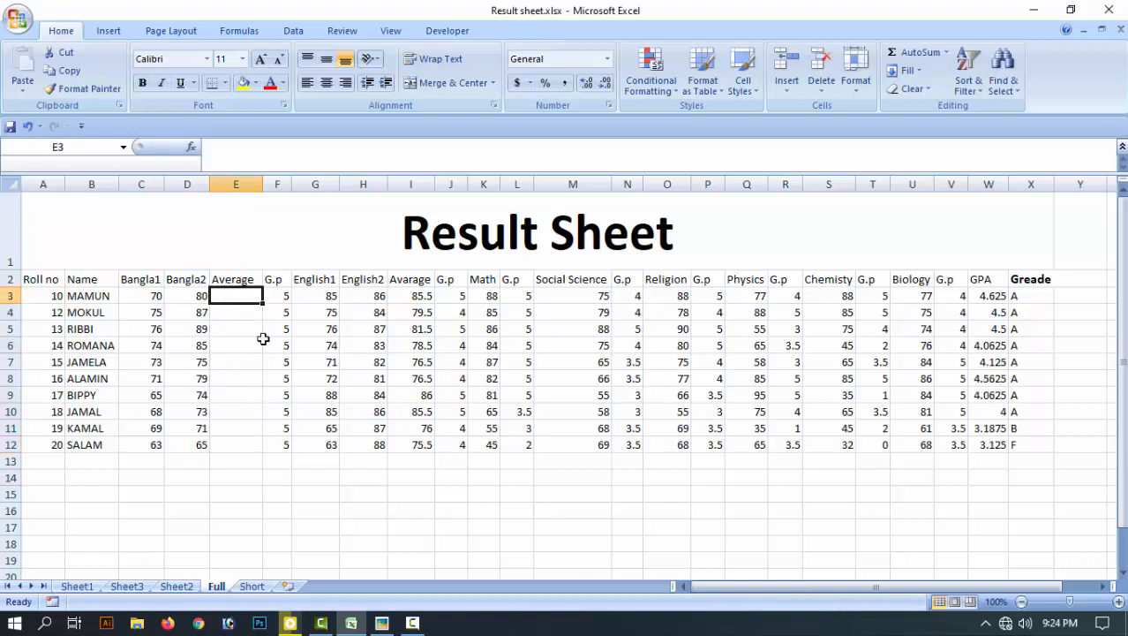
pyautogui.write('=')
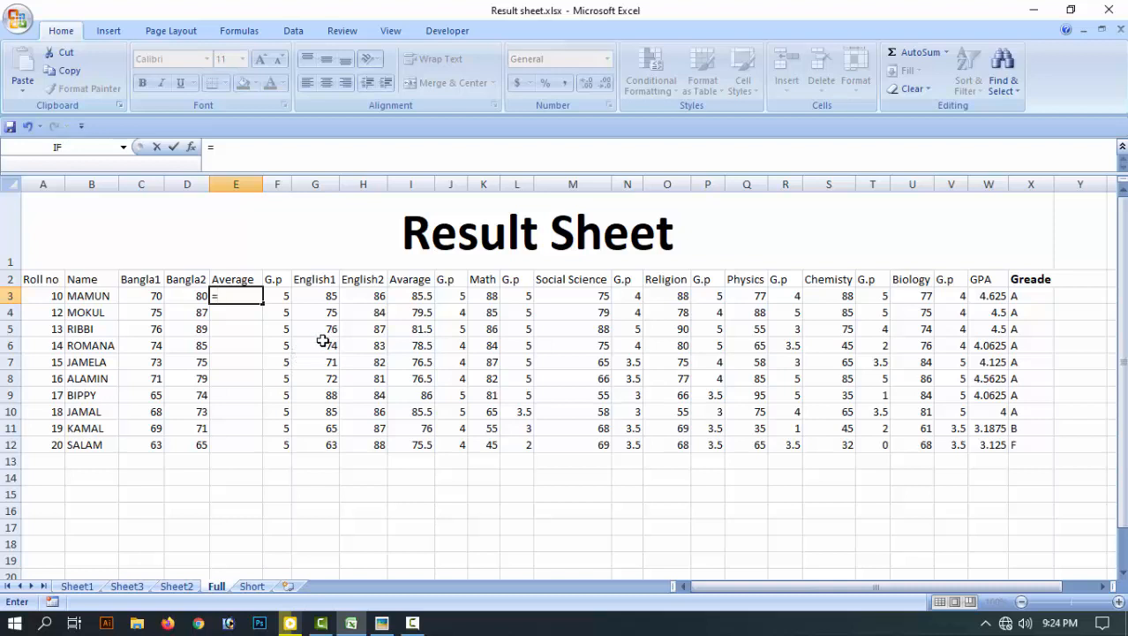
pyautogui.write('av')
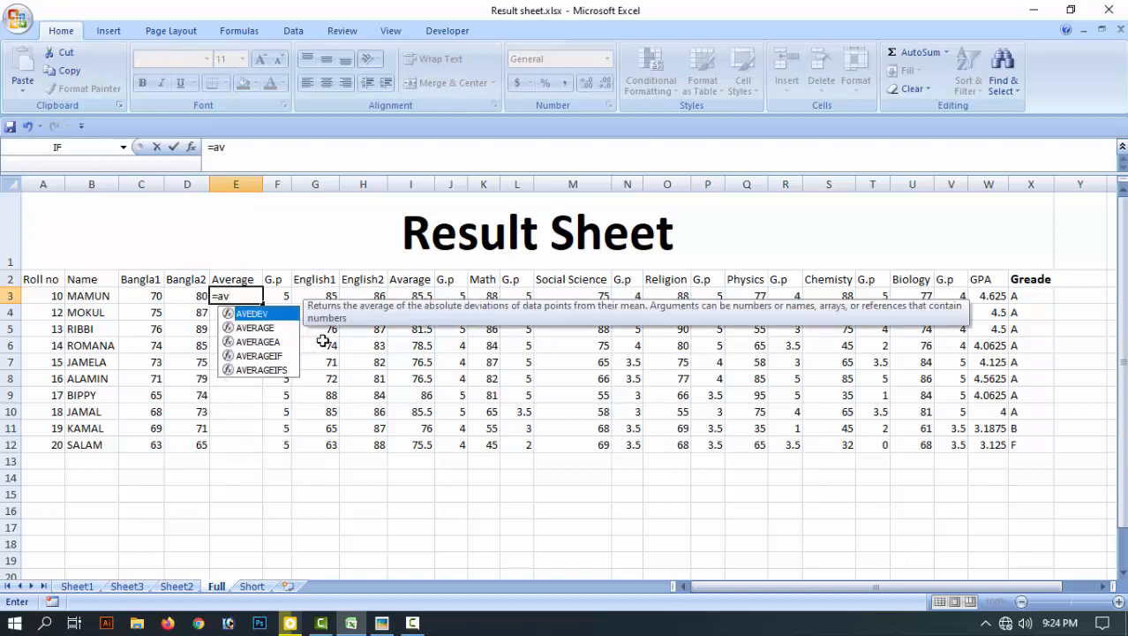
pyautogui.write('r')
pyautogui.press('BackSpace')
pyautogui.doubleClick(277, 331)
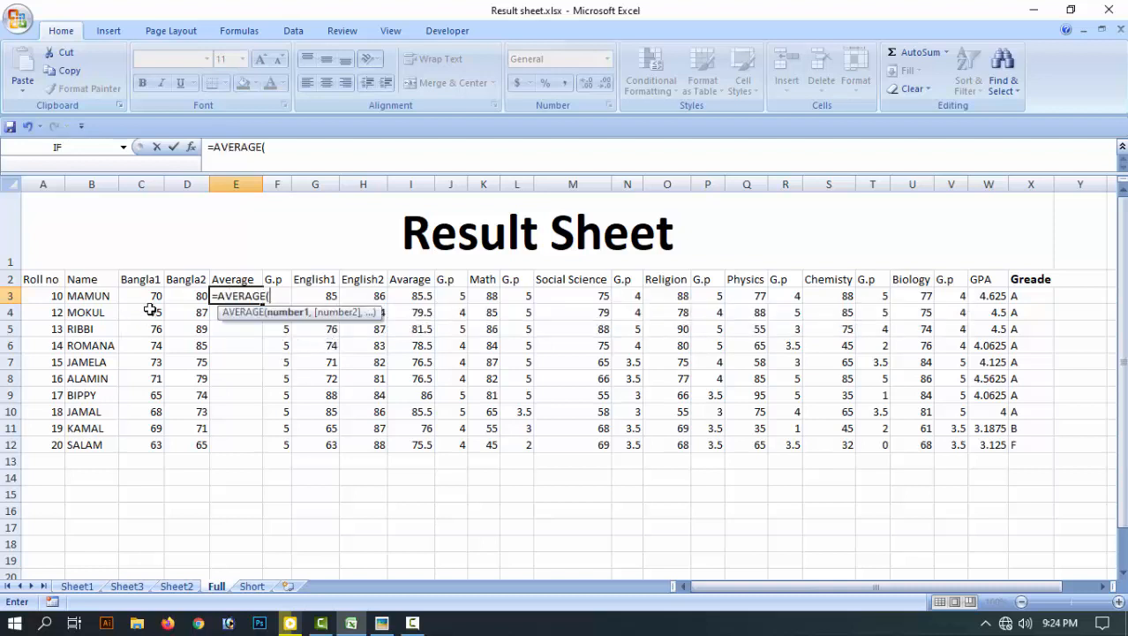
pyautogui.moveTo(150, 297); pyautogui.dragTo(205, 309)
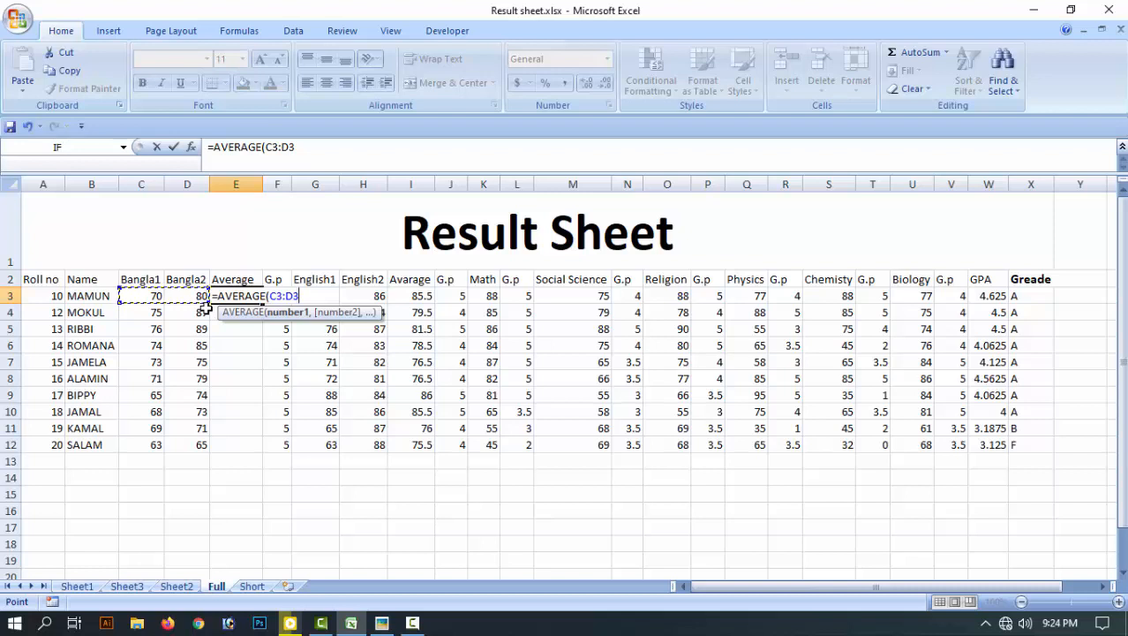
pyautogui.write(')')
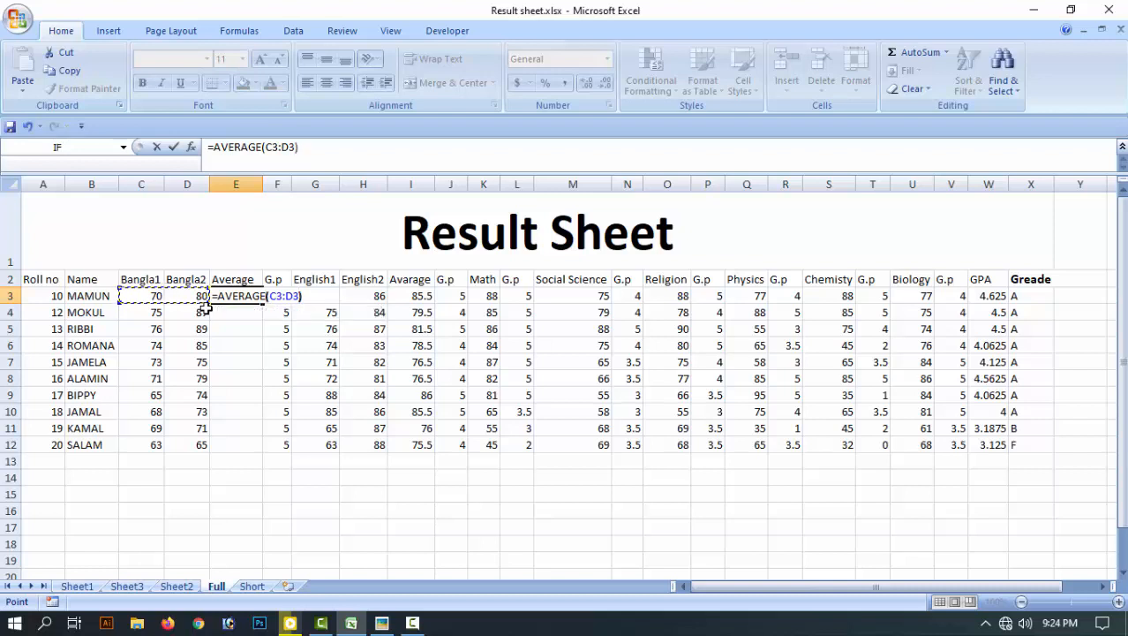
pyautogui.press('Return')
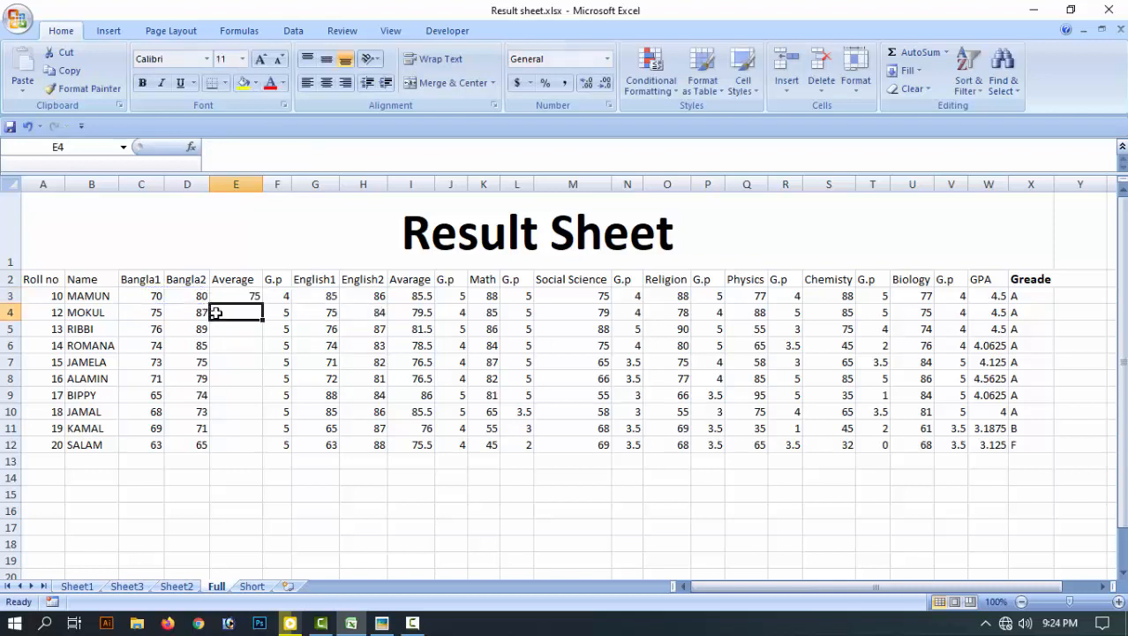
# Fill the average formula from E3 down through E12
pyautogui.click(248, 296)
pyautogui.moveTo(263, 303); pyautogui.dragTo(260, 446)
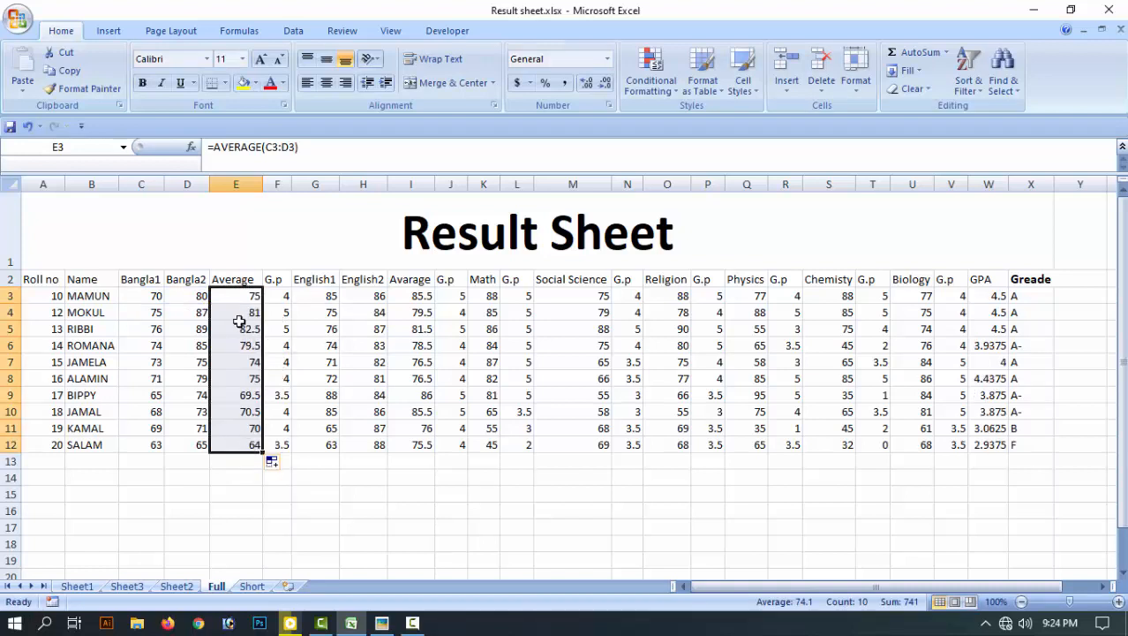
pyautogui.click(232, 297)
# Examine the nested IF formula in F3 that converts the first student's Bangla average into a grade point
pyautogui.click(289, 300)
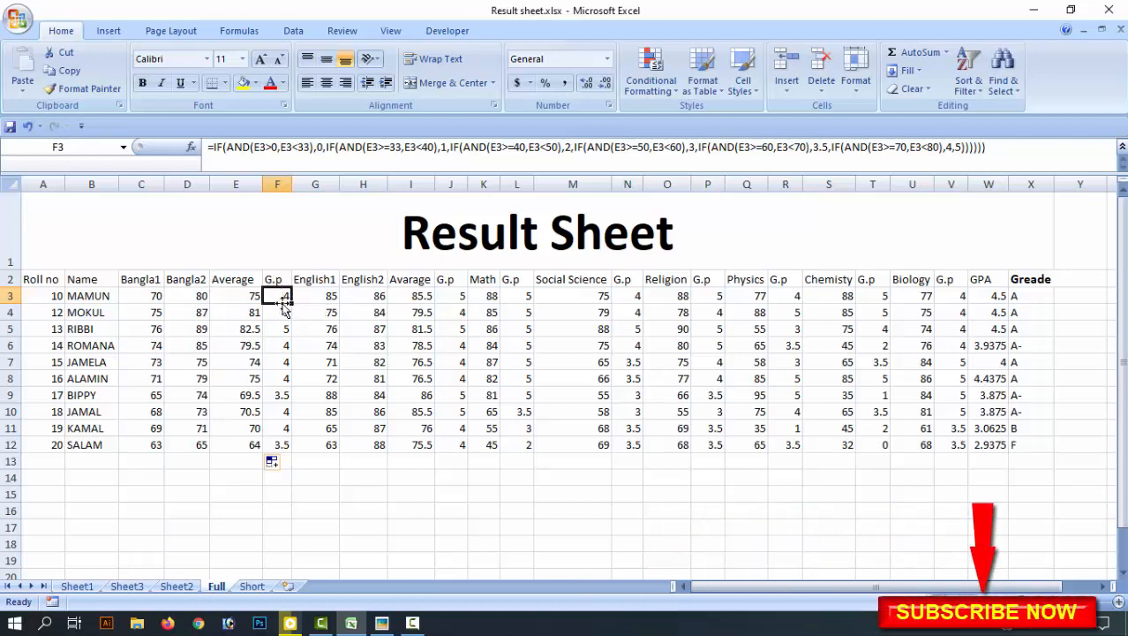
pyautogui.doubleClick(280, 297)
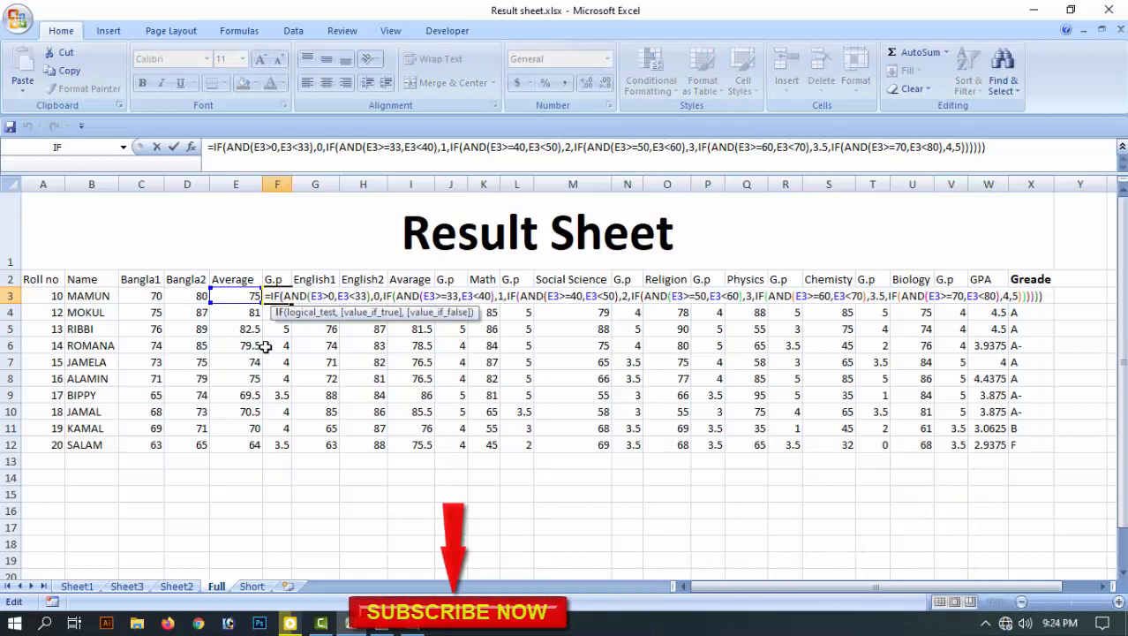
pyautogui.press('Return')
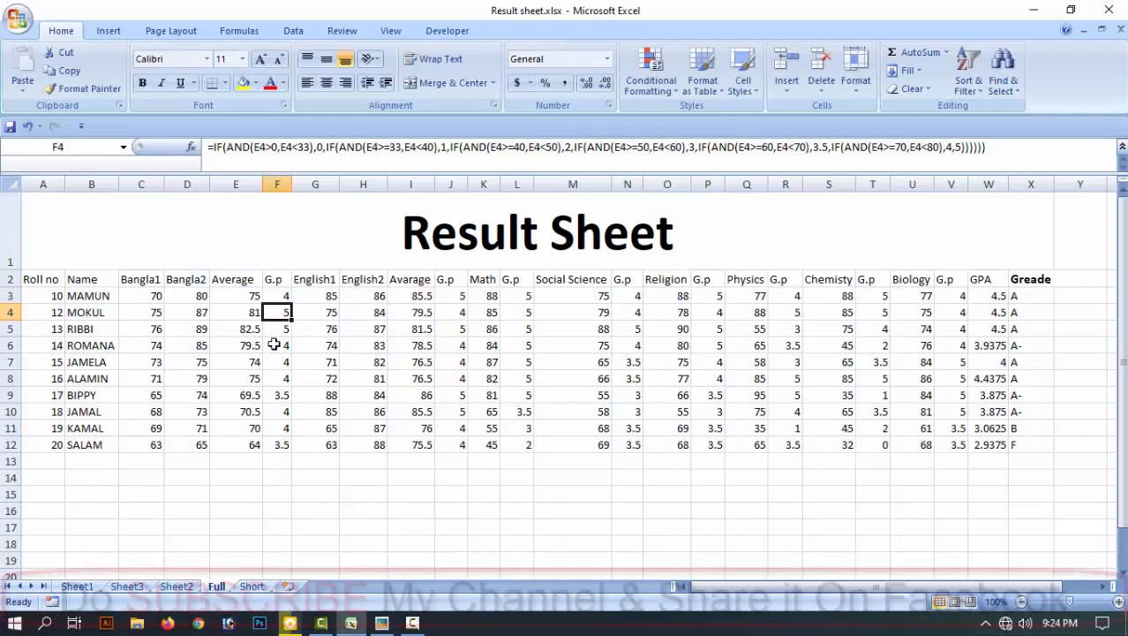
pyautogui.click(276, 296)
pyautogui.doubleClick(276, 296)
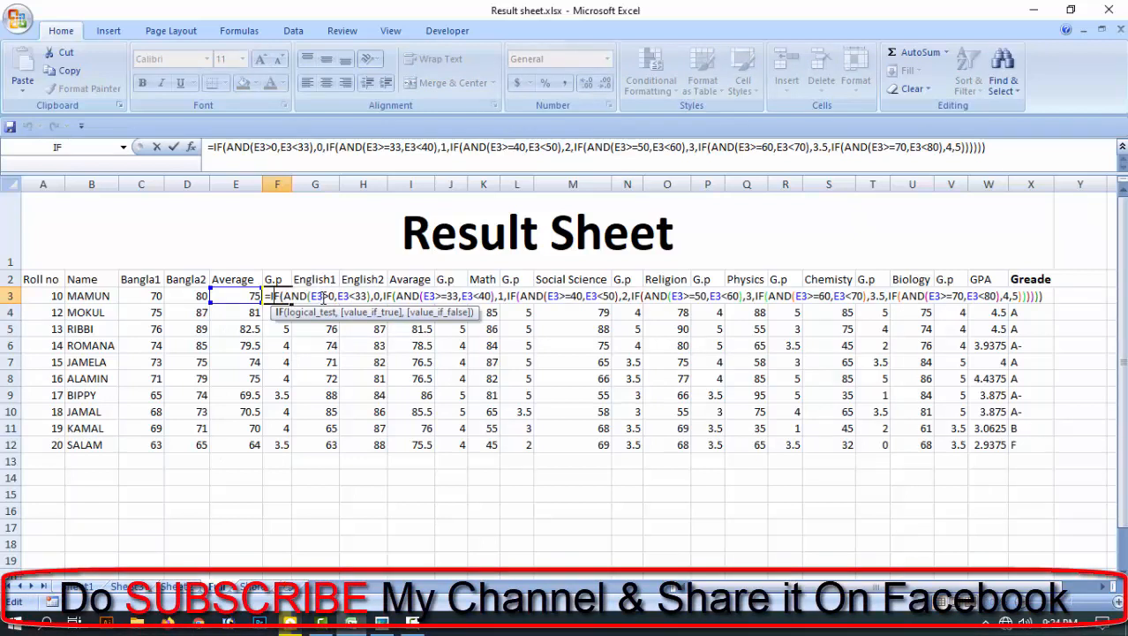
pyautogui.moveTo(324, 296); pyautogui.dragTo(403, 298)
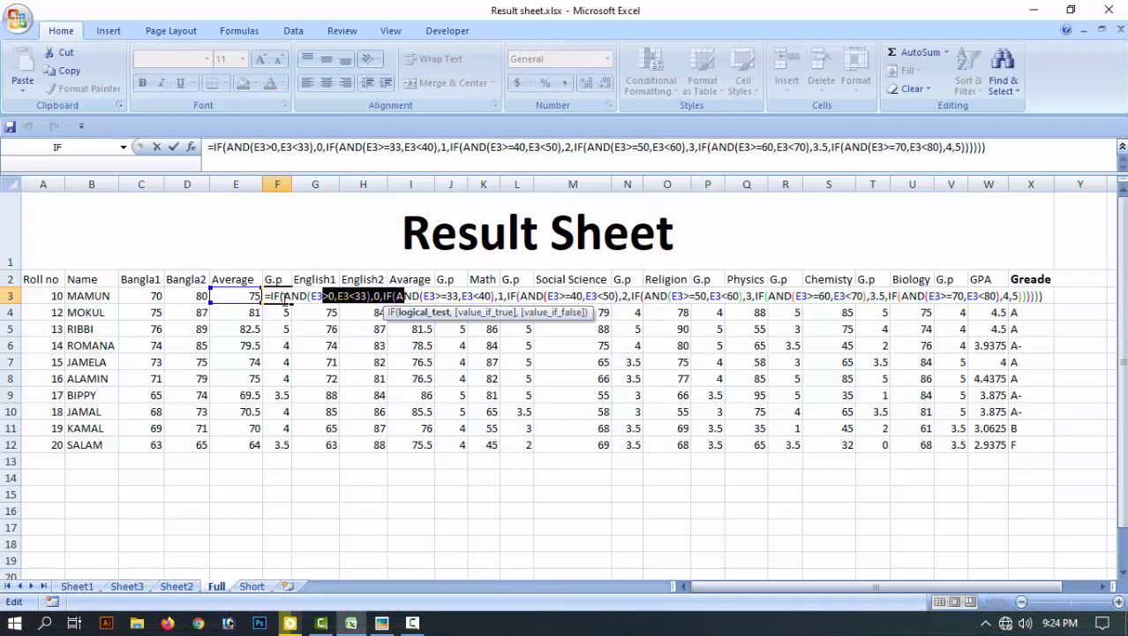
pyautogui.click(285, 300)
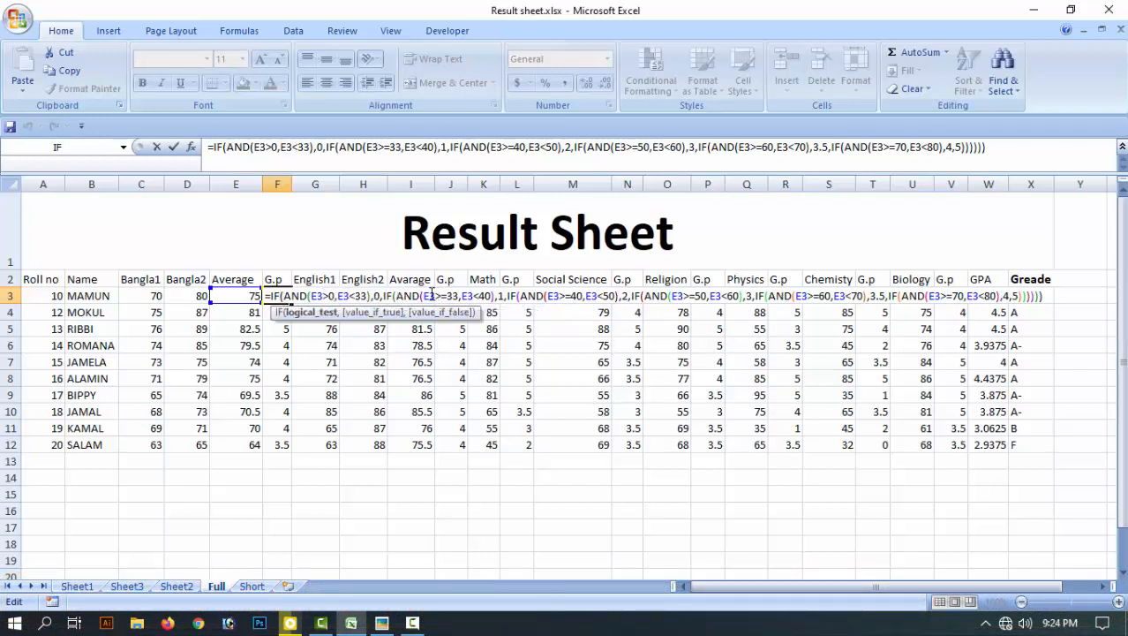
pyautogui.press('Return')
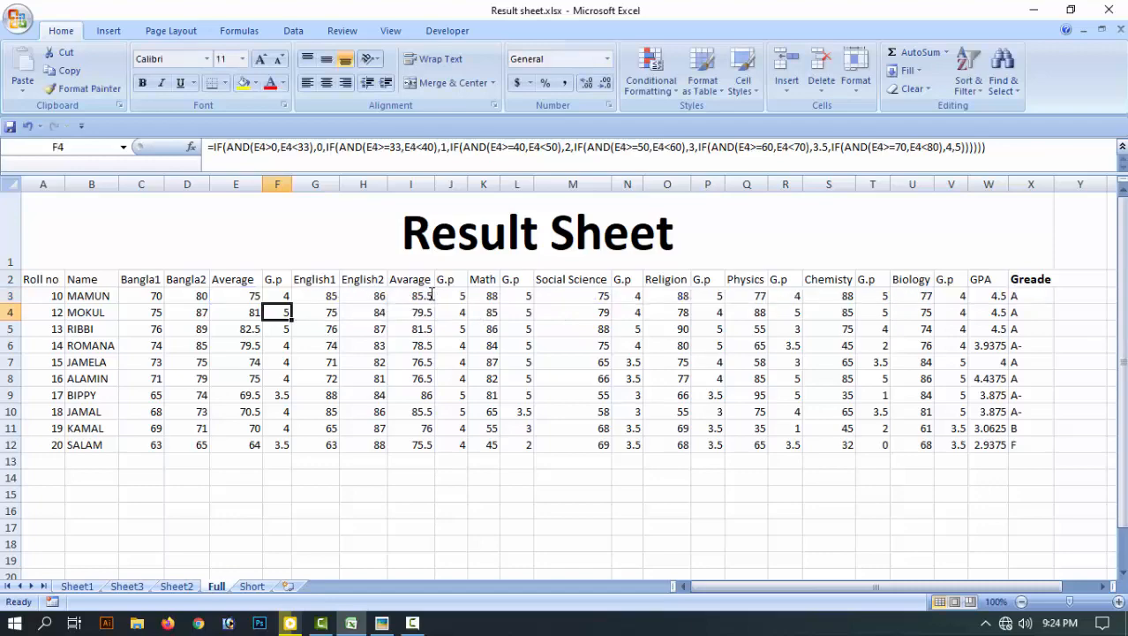
# Examine the whole F3 grade-point formula from end to start, including its opening IF and AND functions
pyautogui.click(283, 296)
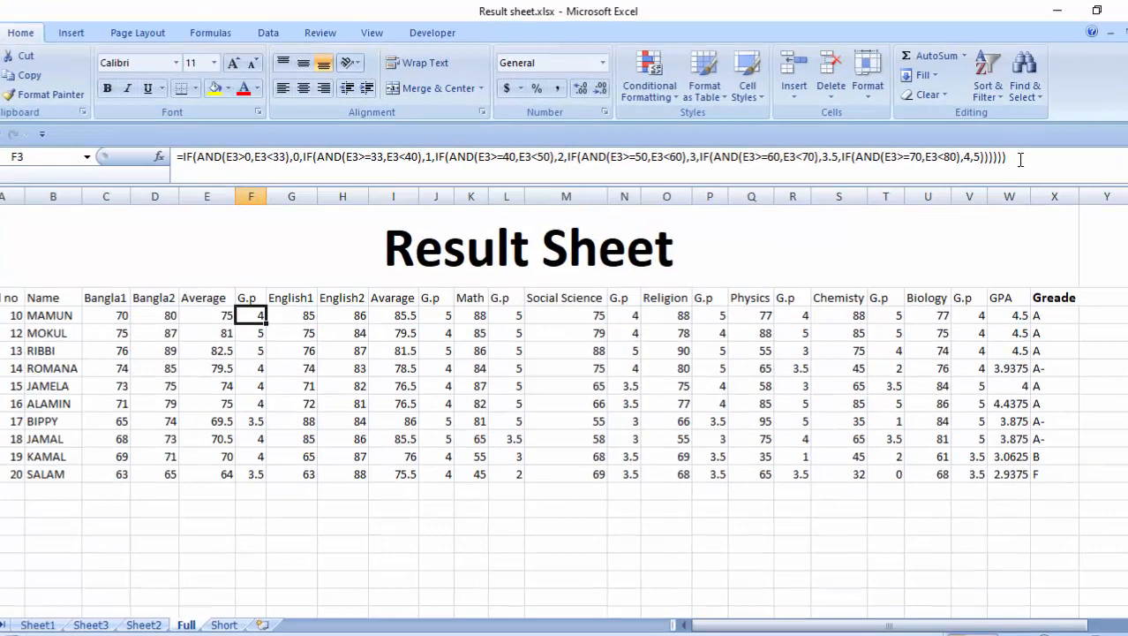
pyautogui.moveTo(1002, 149); pyautogui.dragTo(856, 153)
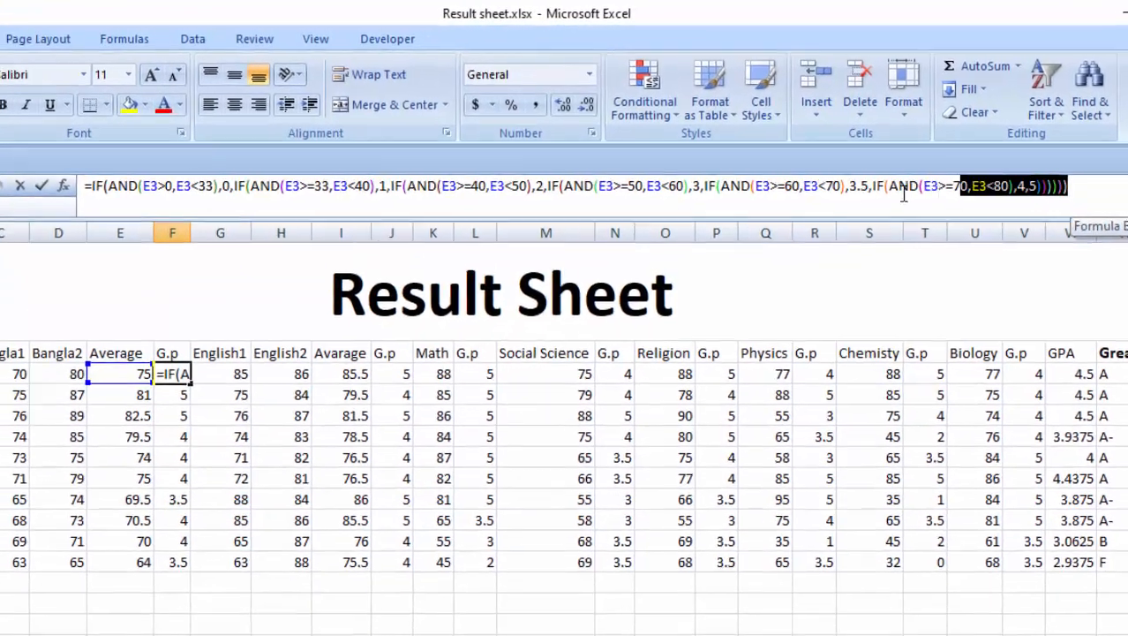
pyautogui.moveTo(902, 192); pyautogui.dragTo(32, 204)
pyautogui.click(185, 190)
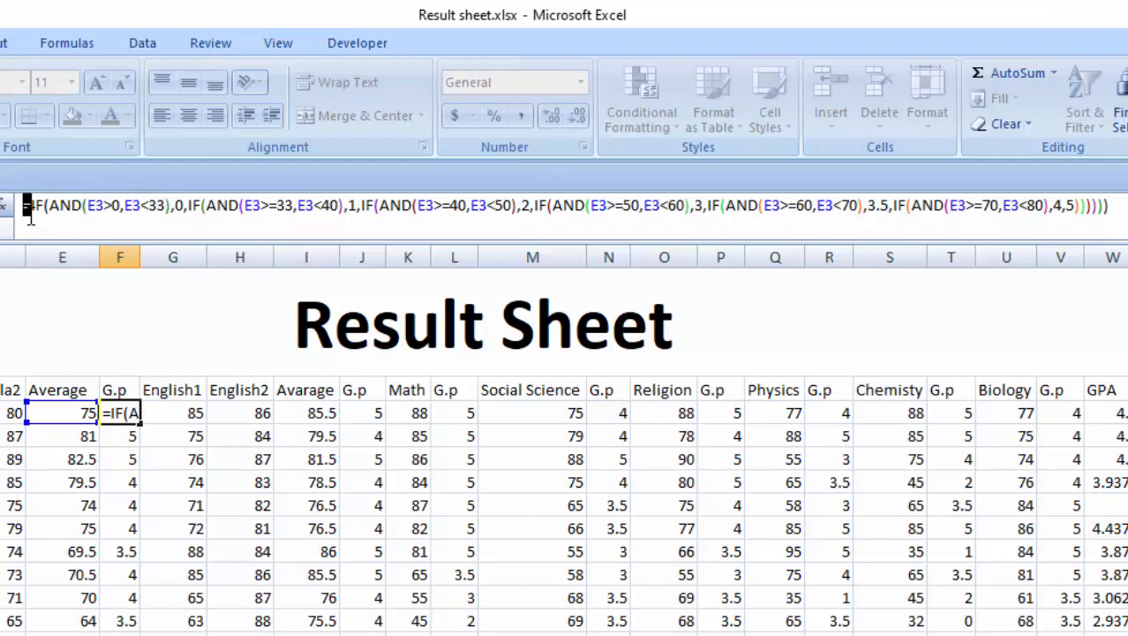
pyautogui.moveTo(45, 214); pyautogui.dragTo(83, 209)
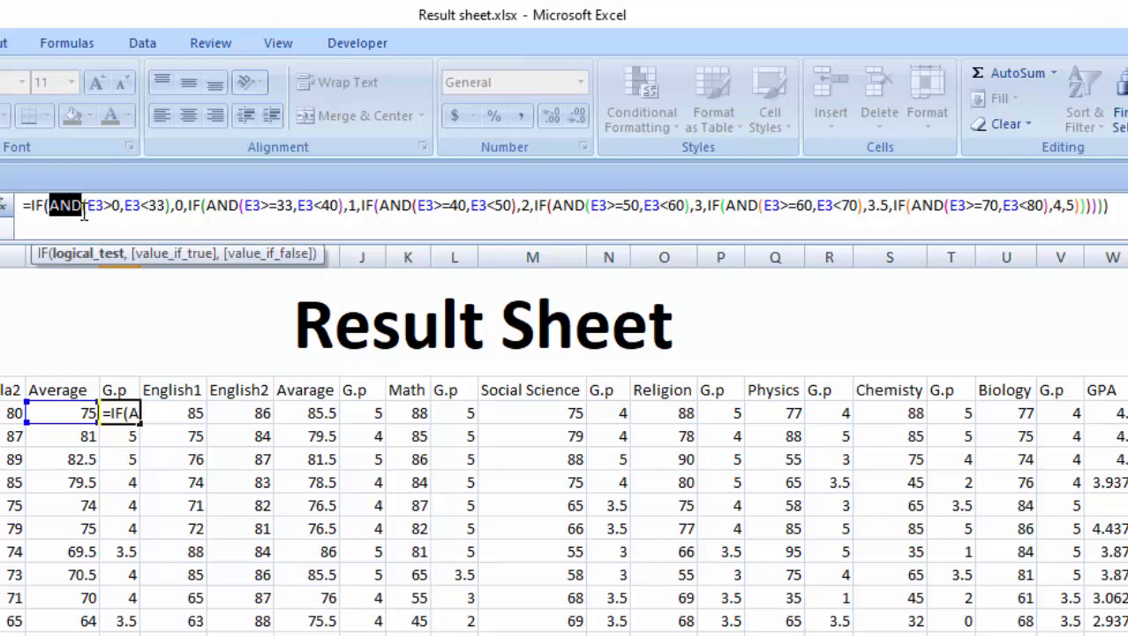
pyautogui.click(88, 210)
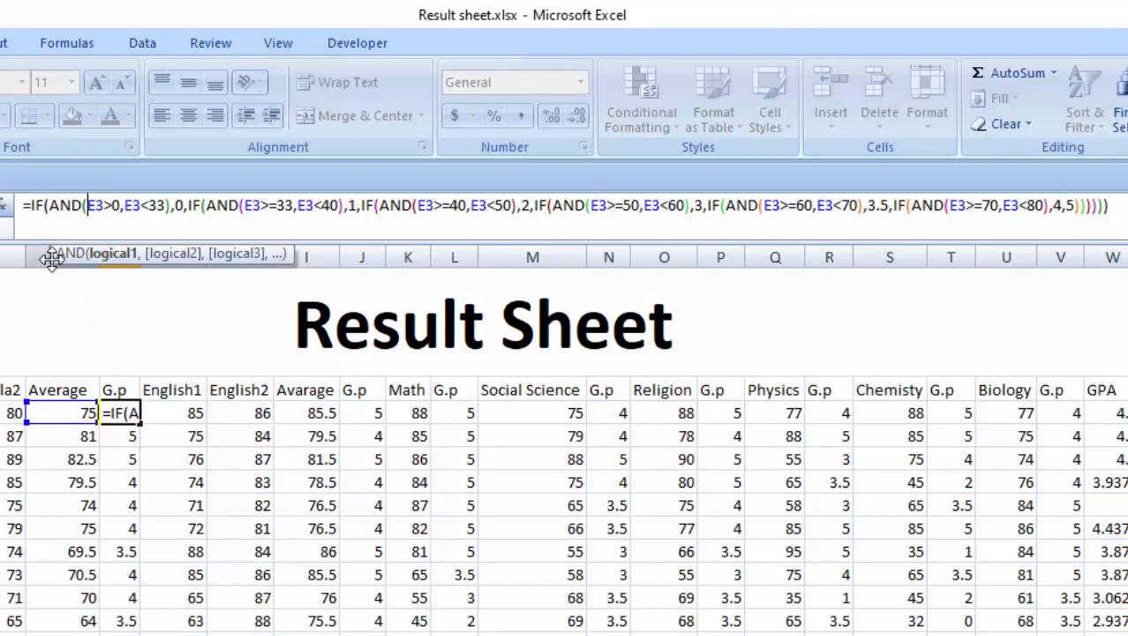
# Examine the lower and upper tests, E3>0 and E3<33, inside the first AND of the F3 formula
pyautogui.press('Right')
pyautogui.press('Right')
pyautogui.press('Right')
pyautogui.press('Right')
pyautogui.press('Right')
pyautogui.press('Right')
pyautogui.press('Right')
pyautogui.press('Right')
pyautogui.press('Right')
pyautogui.press('Right')
pyautogui.press('Right')
pyautogui.press('Right')
pyautogui.press('Right')
pyautogui.press('Right')
pyautogui.press('Right')
pyautogui.press('Right')
pyautogui.press('Right')
pyautogui.press('Right')
pyautogui.press('Right')
pyautogui.press('Right')
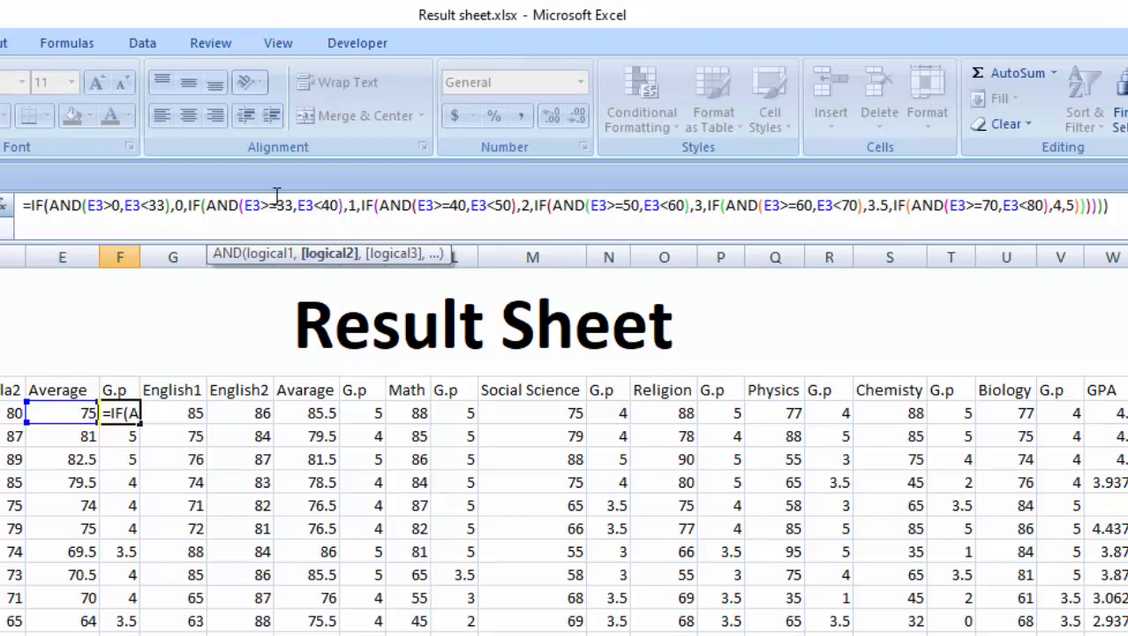
pyautogui.moveTo(104, 206); pyautogui.dragTo(120, 208)
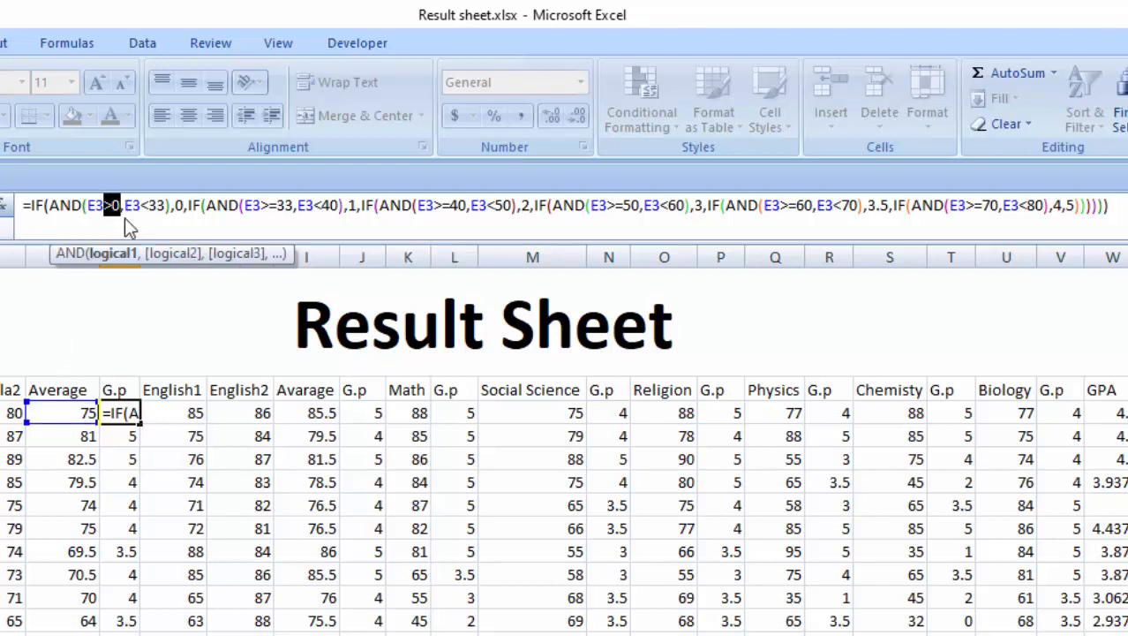
pyautogui.moveTo(124, 207); pyautogui.dragTo(143, 206)
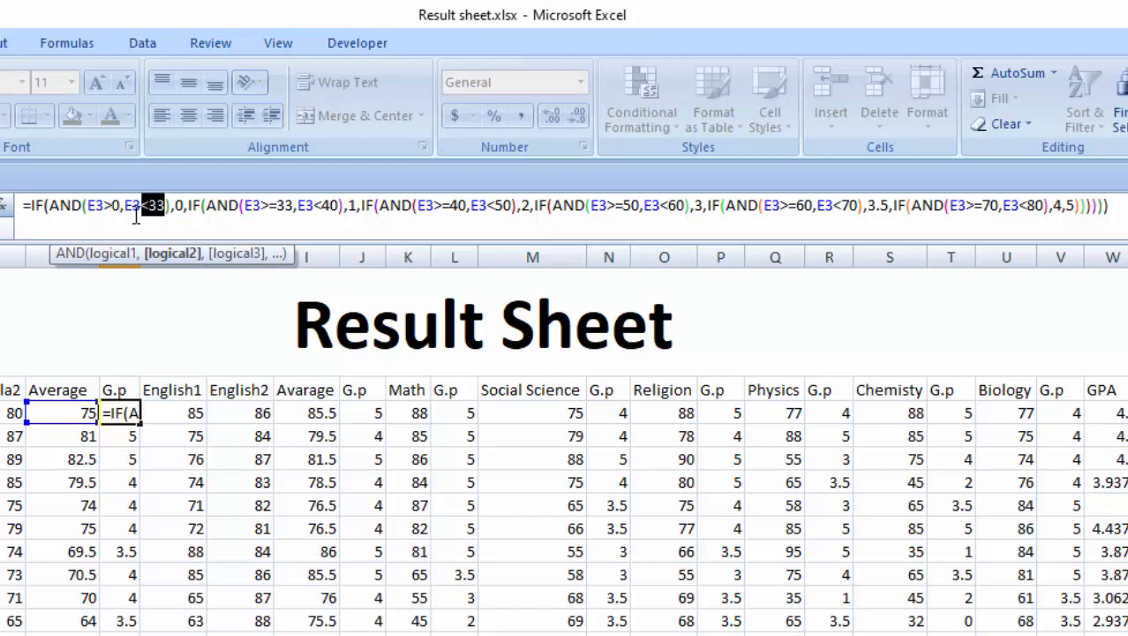
# Try E3<=33 as the upper test of the first AND in the F3 formula, and restore the original operator
pyautogui.click(149, 207)
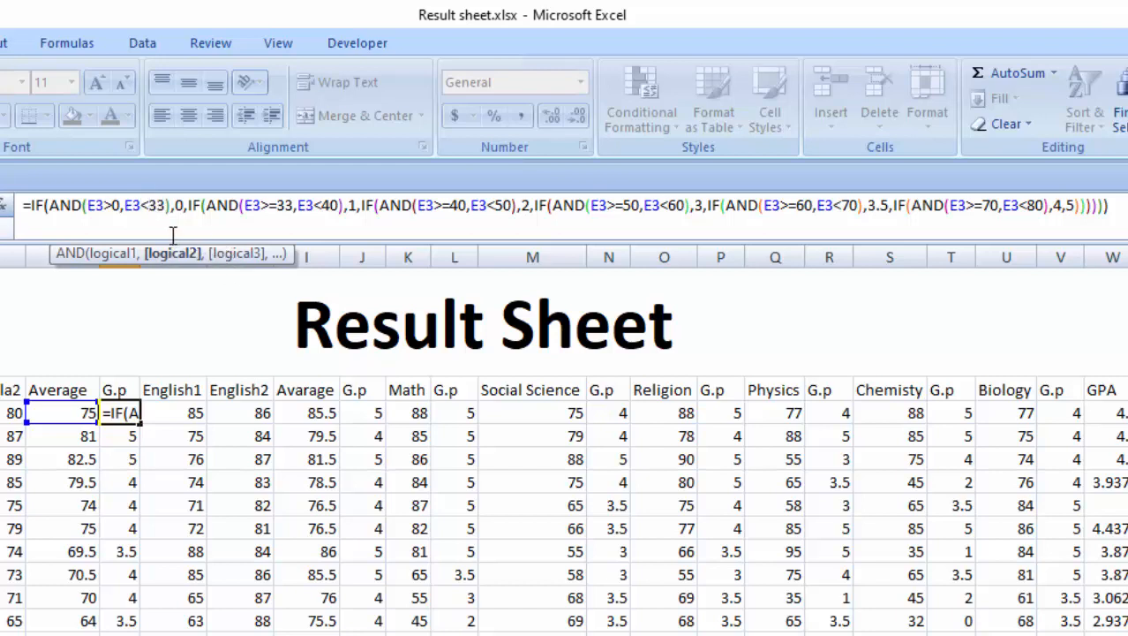
pyautogui.write('=')
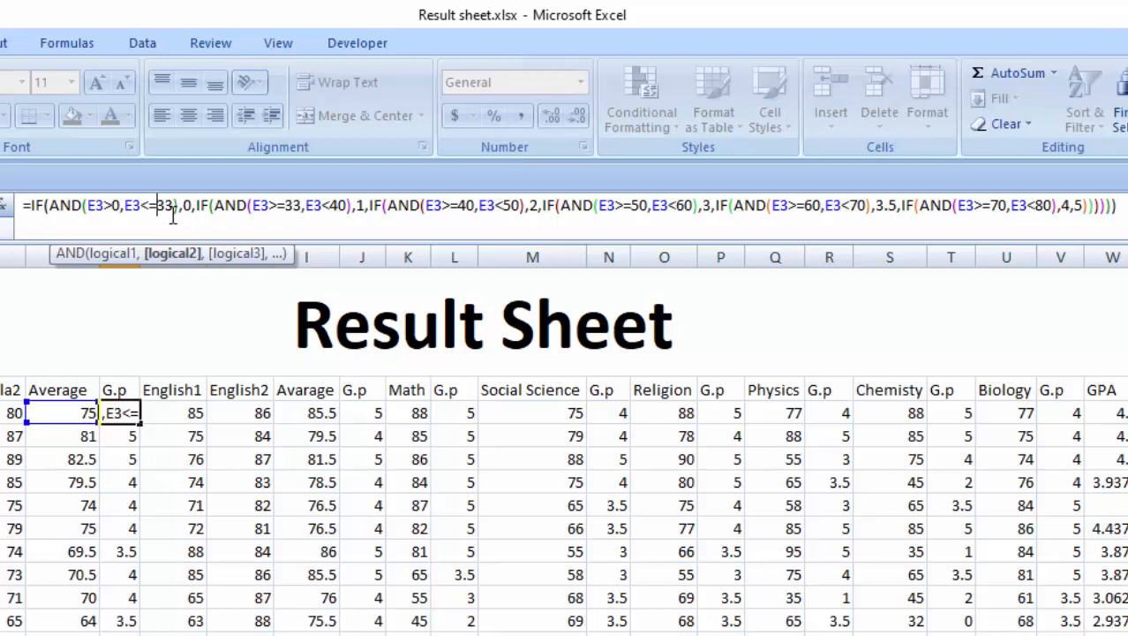
pyautogui.press('BackSpace')
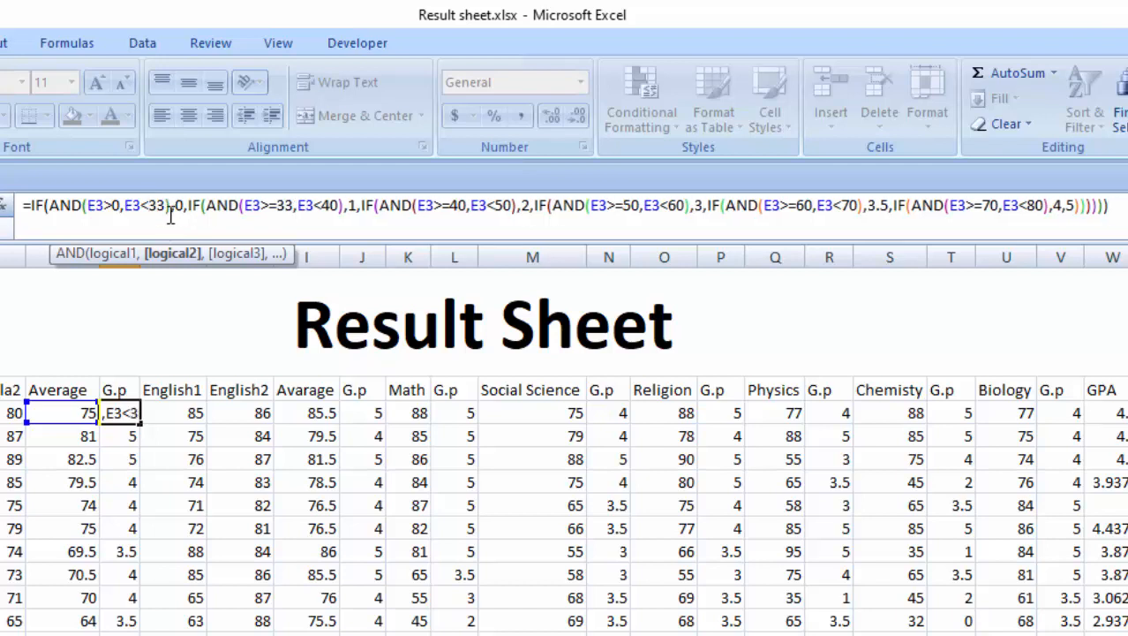
# Examine the grade point returned for E3<33 and the second IF branch covering averages from 33 to below 40 in F3
pyautogui.moveTo(166, 207); pyautogui.dragTo(142, 208)
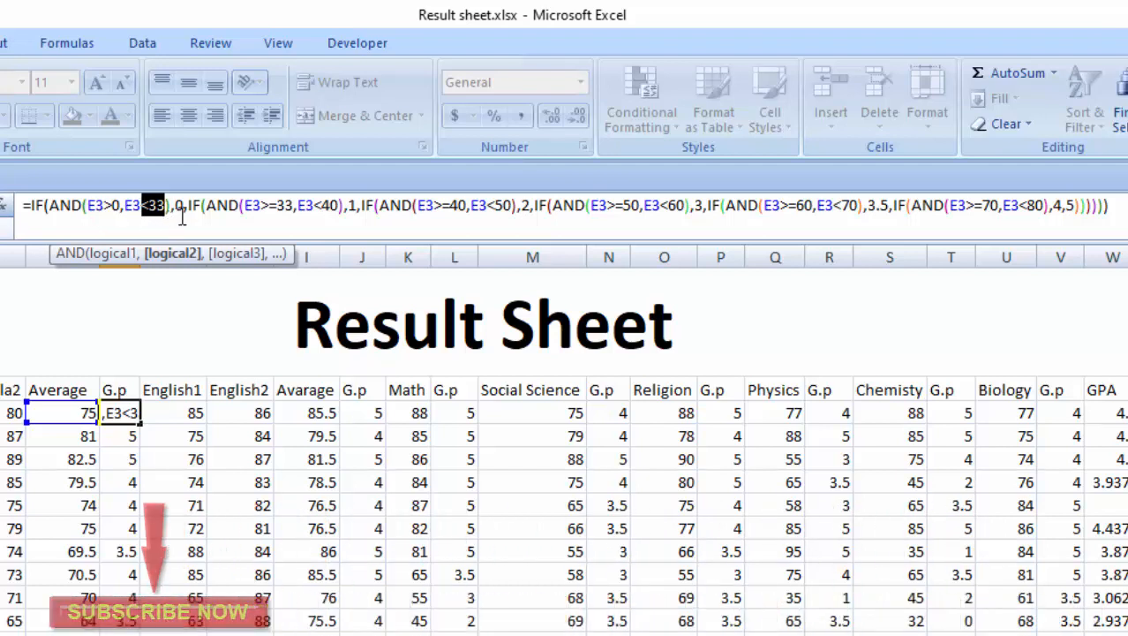
pyautogui.moveTo(184, 209); pyautogui.dragTo(173, 209)
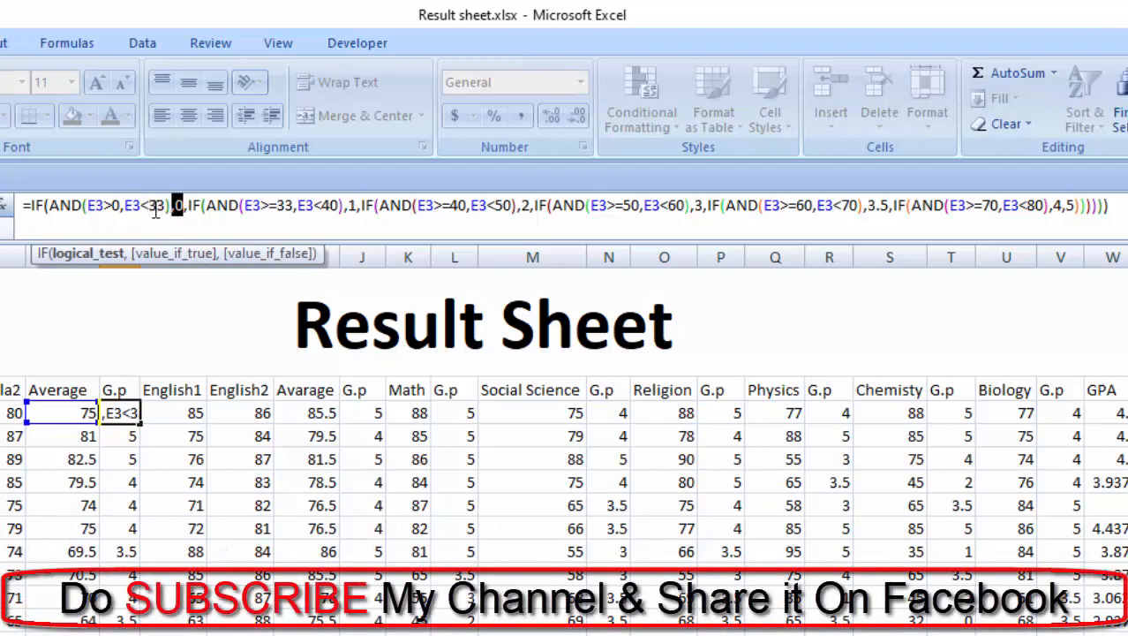
pyautogui.click(199, 209)
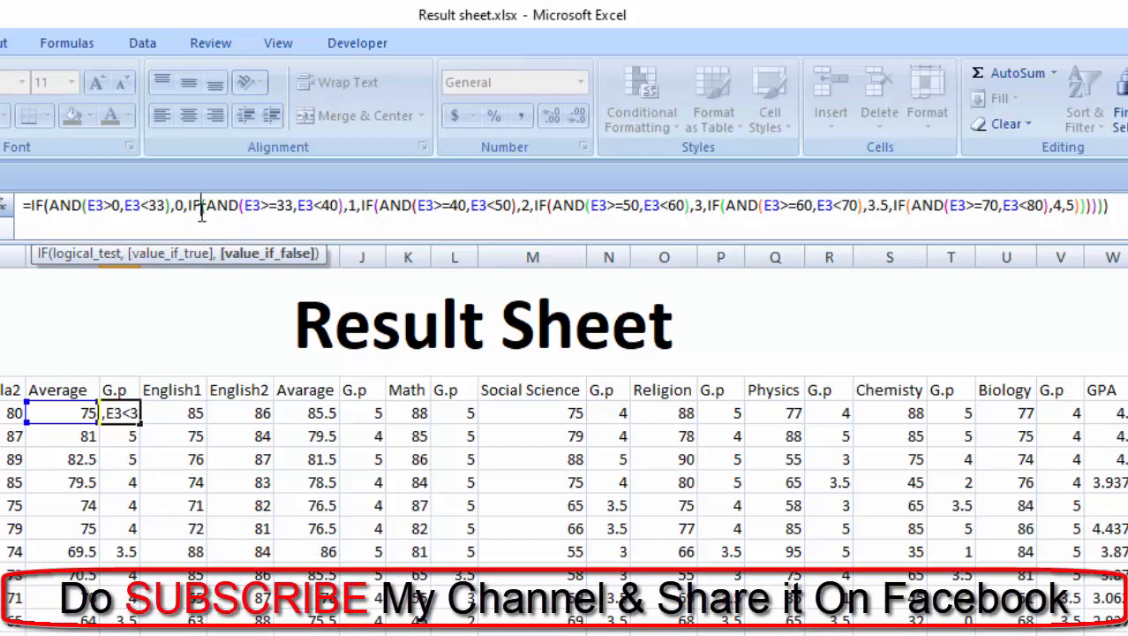
pyautogui.doubleClick(216, 208)
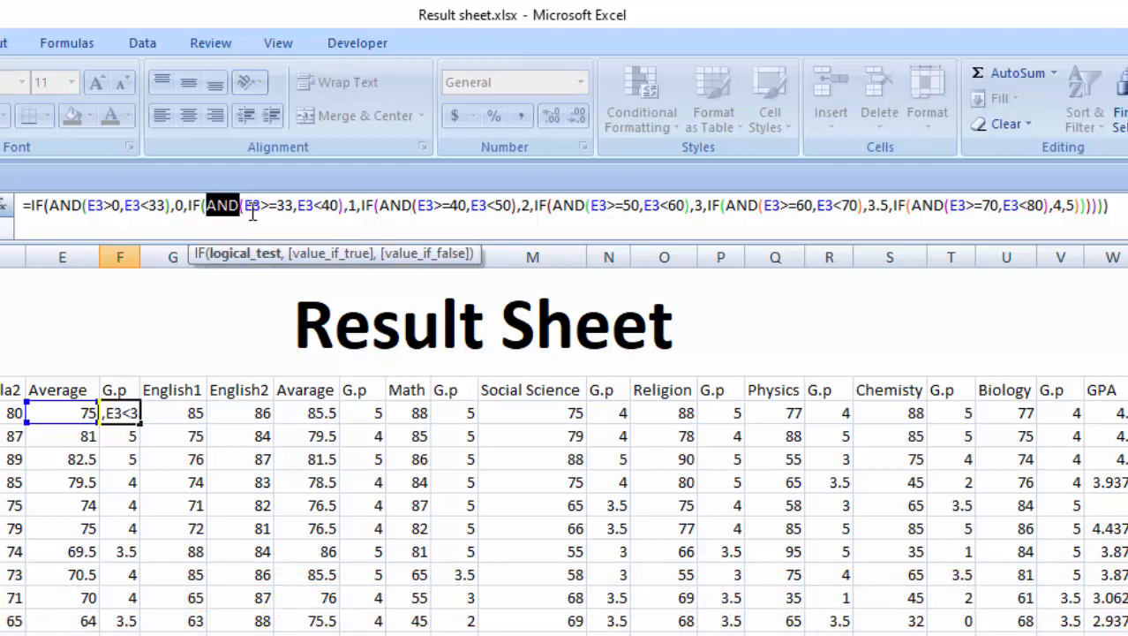
pyautogui.moveTo(252, 212)
pyautogui.mouseDown()
pyautogui.moveTo(292, 215)
pyautogui.moveTo(269, 212)
pyautogui.mouseUp()
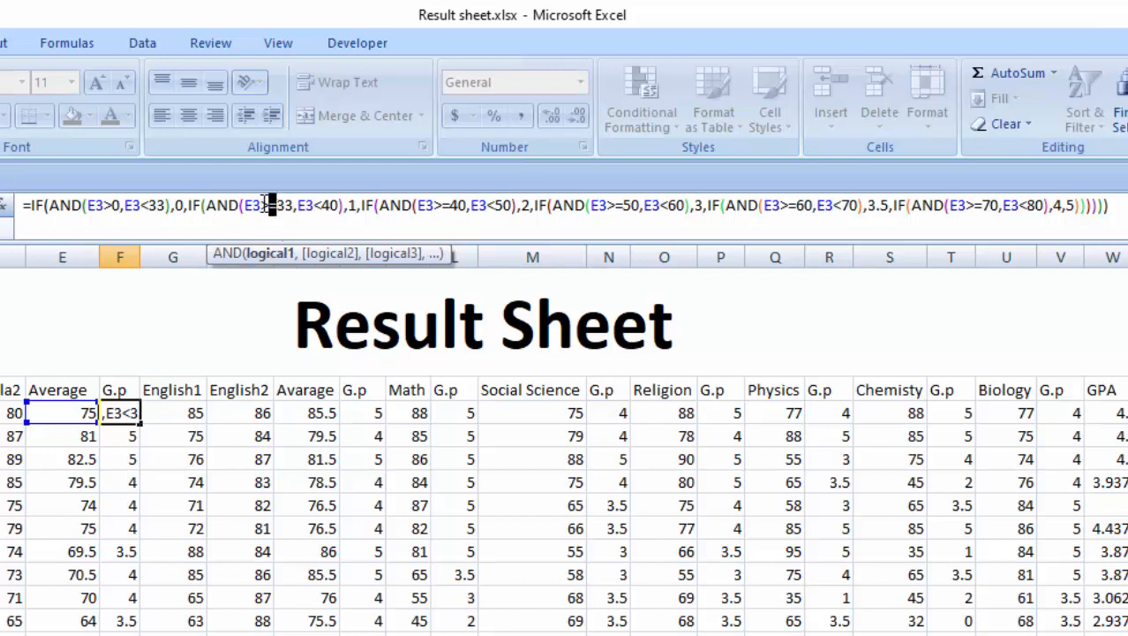
pyautogui.click(285, 210)
pyautogui.moveTo(329, 210); pyautogui.dragTo(298, 210)
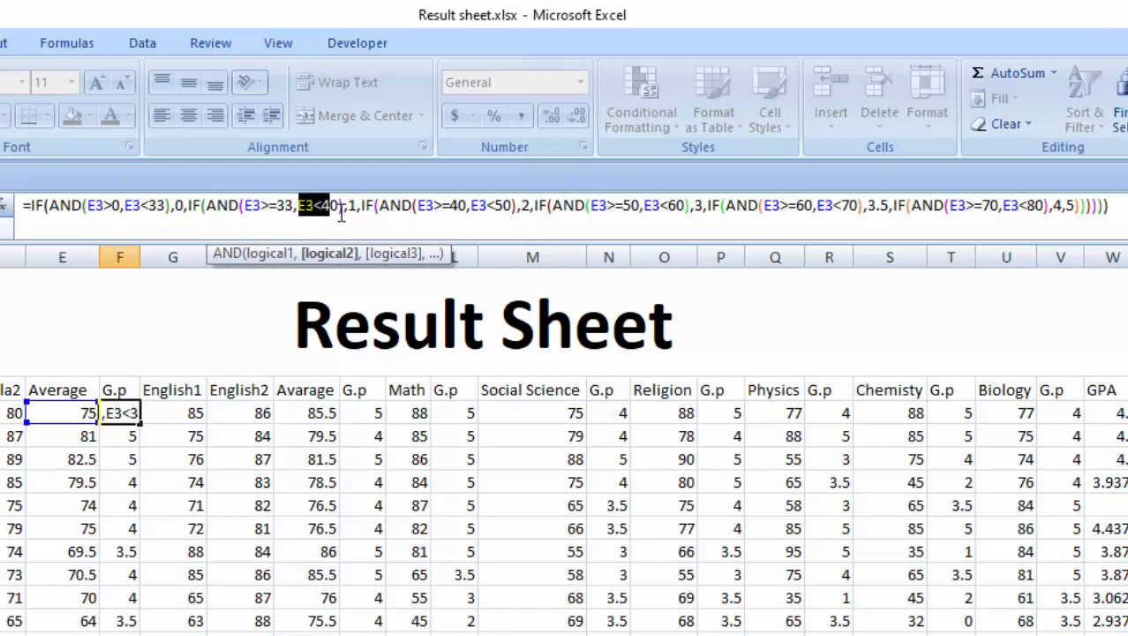
pyautogui.click(333, 211)
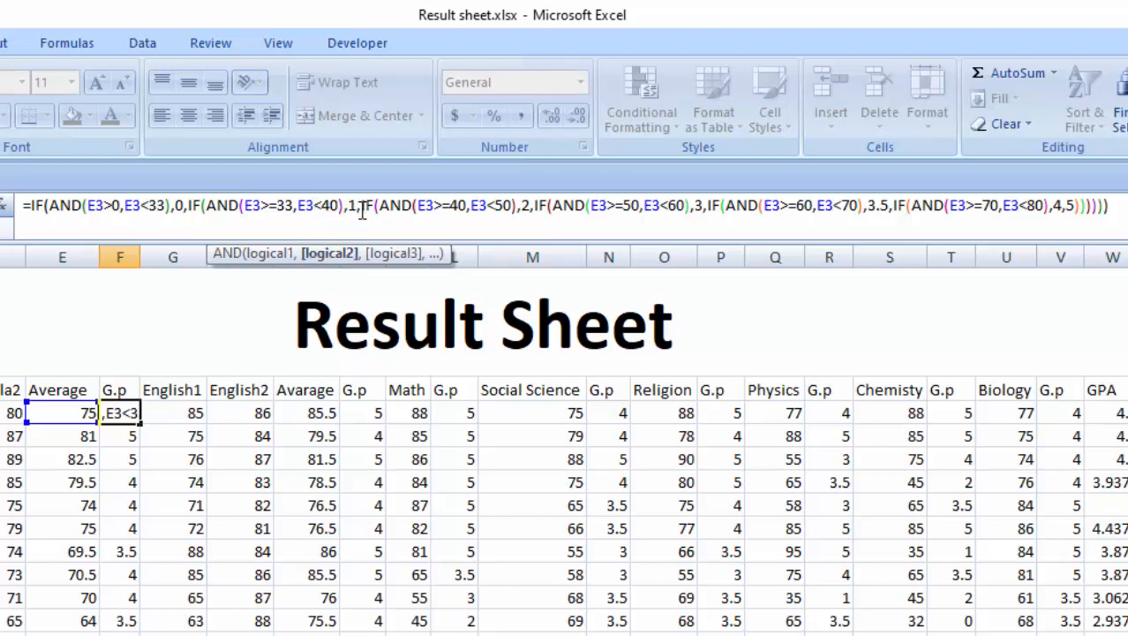
pyautogui.doubleClick(352, 207)
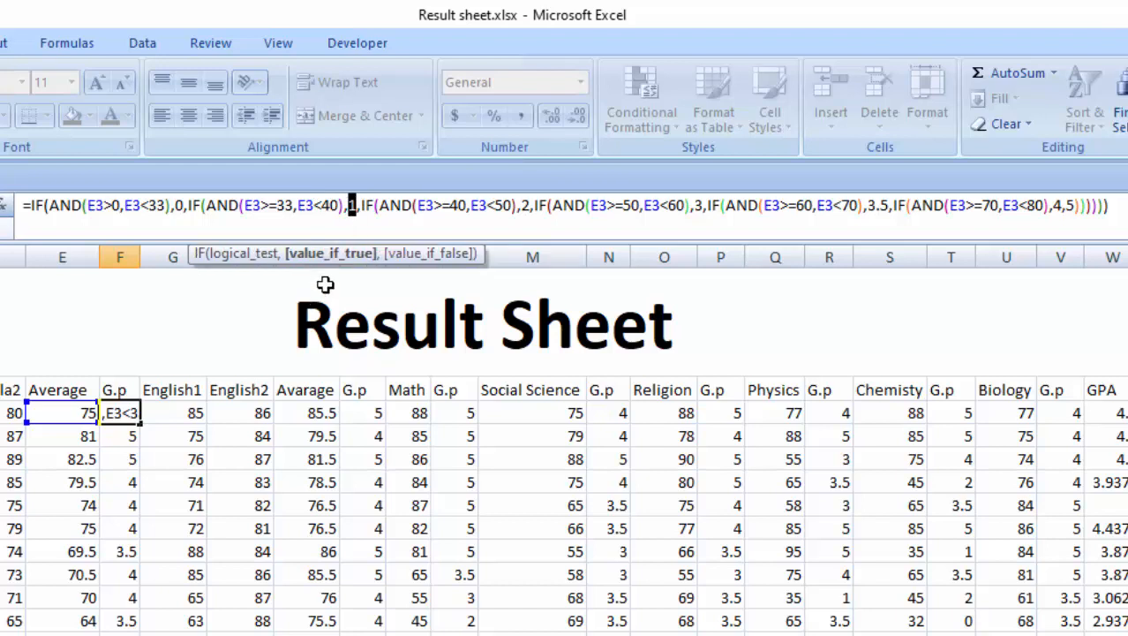
# Examine the third IF branch of the F3 formula, its E3>=40 and E3<50 tests and the grade point it returns
pyautogui.click(367, 207)
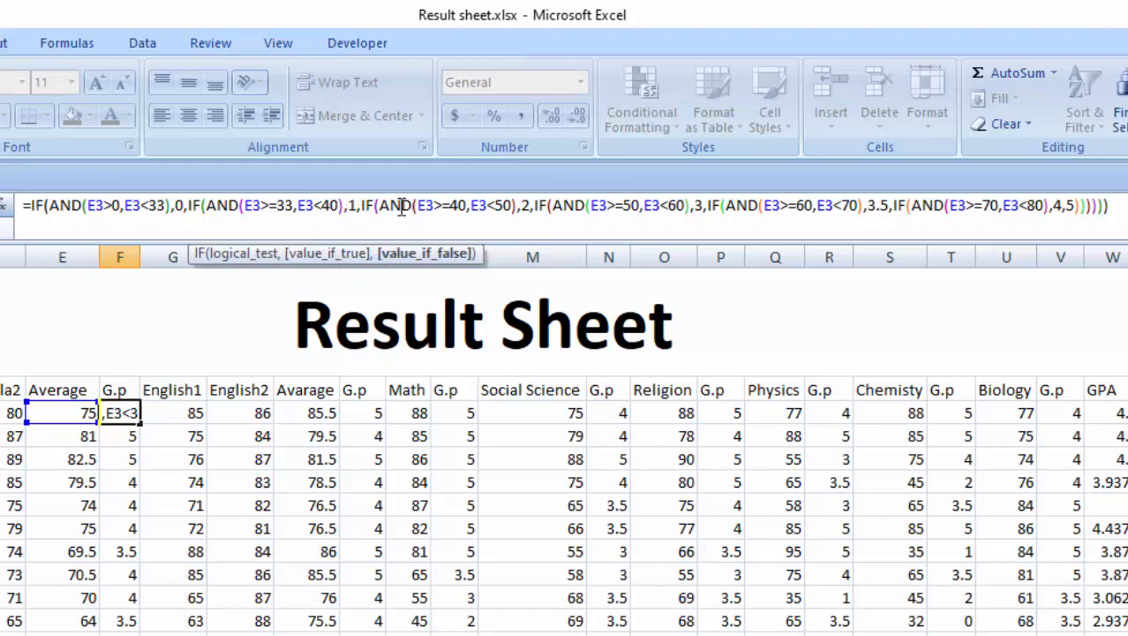
pyautogui.click(427, 212)
pyautogui.doubleClick(427, 208)
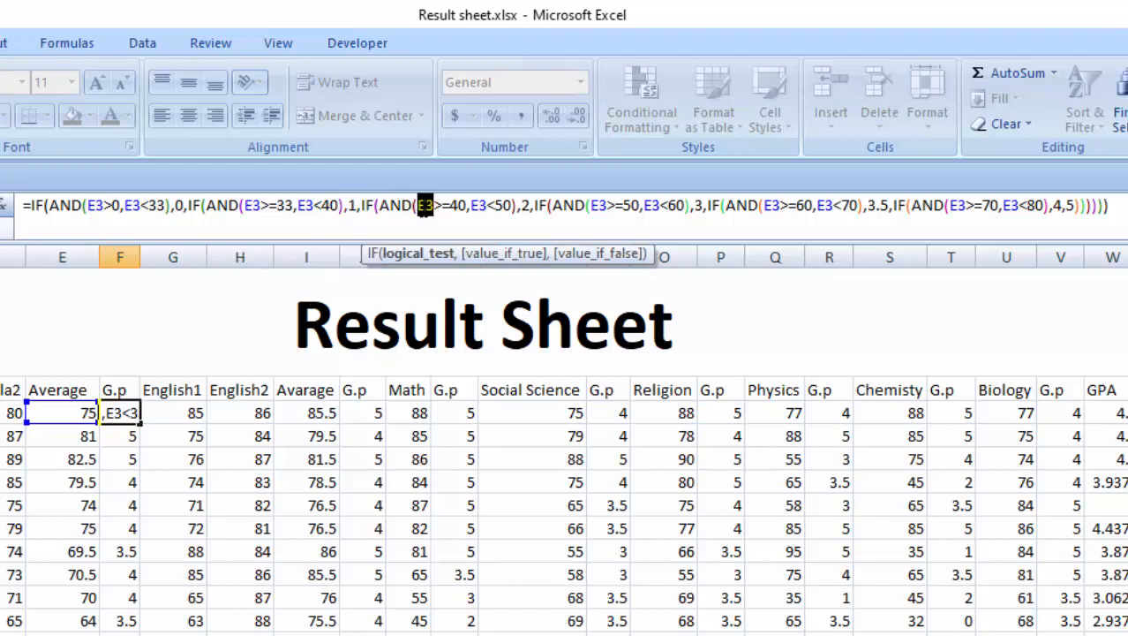
pyautogui.click(450, 208)
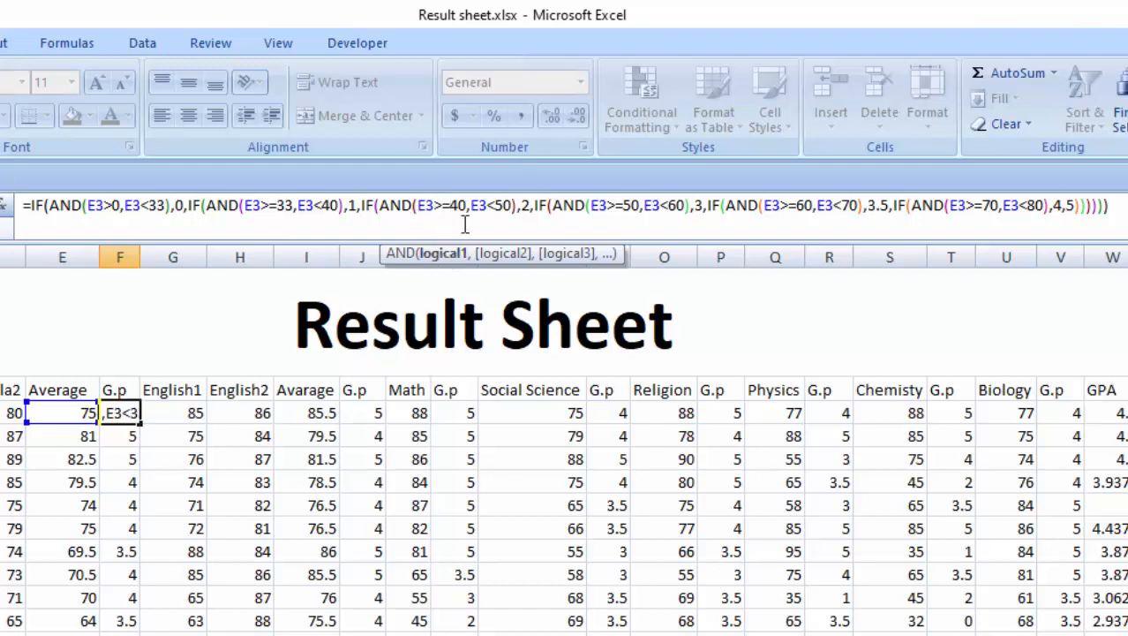
pyautogui.click(479, 208)
pyautogui.hotkey('shift', 'Right')
pyautogui.hotkey('shift', 'Right')
pyautogui.hotkey('shift', 'Right')
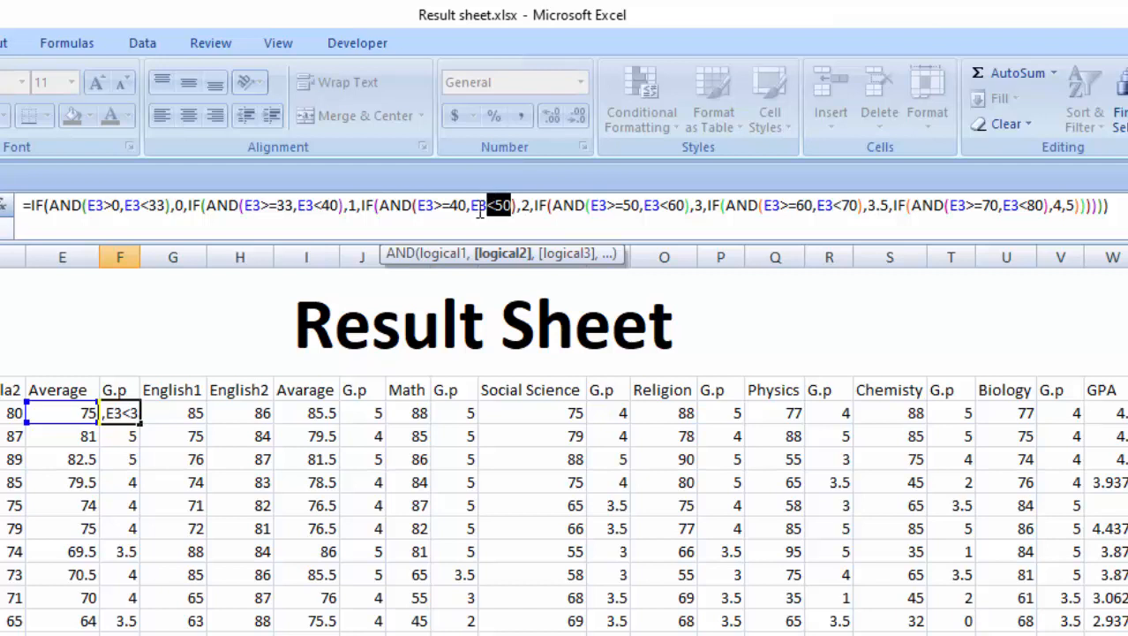
pyautogui.doubleClick(527, 205)
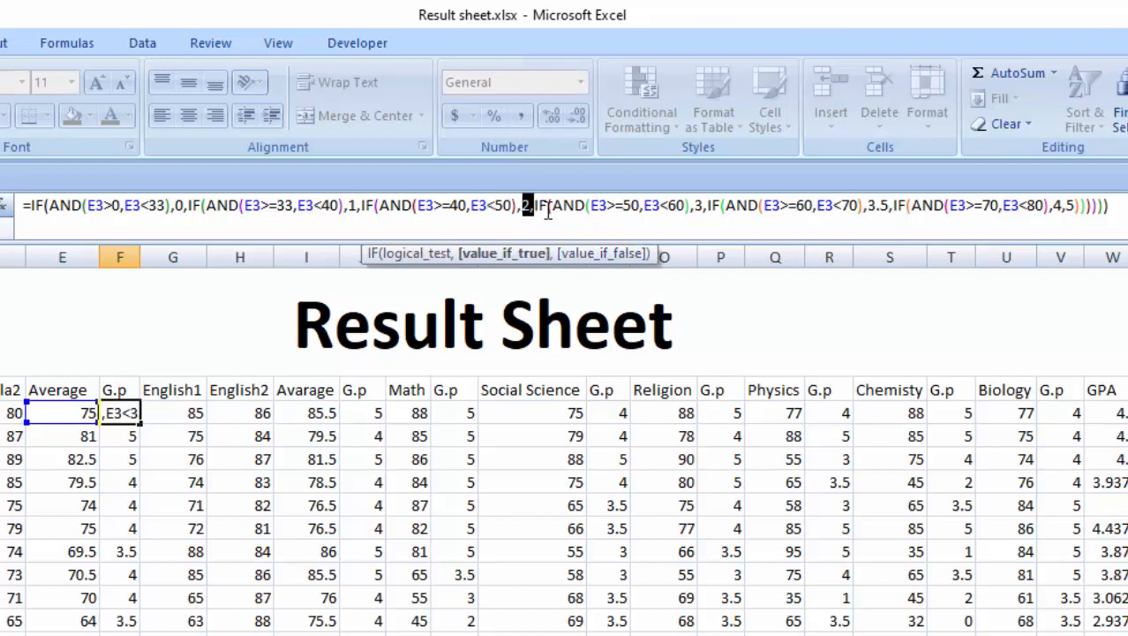
# Examine the fourth IF branch of the F3 formula, its E3>=50 and E3<60 tests and the grade point it returns
pyautogui.press('Right')
pyautogui.press('Right')
pyautogui.press('Right')
pyautogui.press('Right')
pyautogui.press('Right')
pyautogui.press('Right')
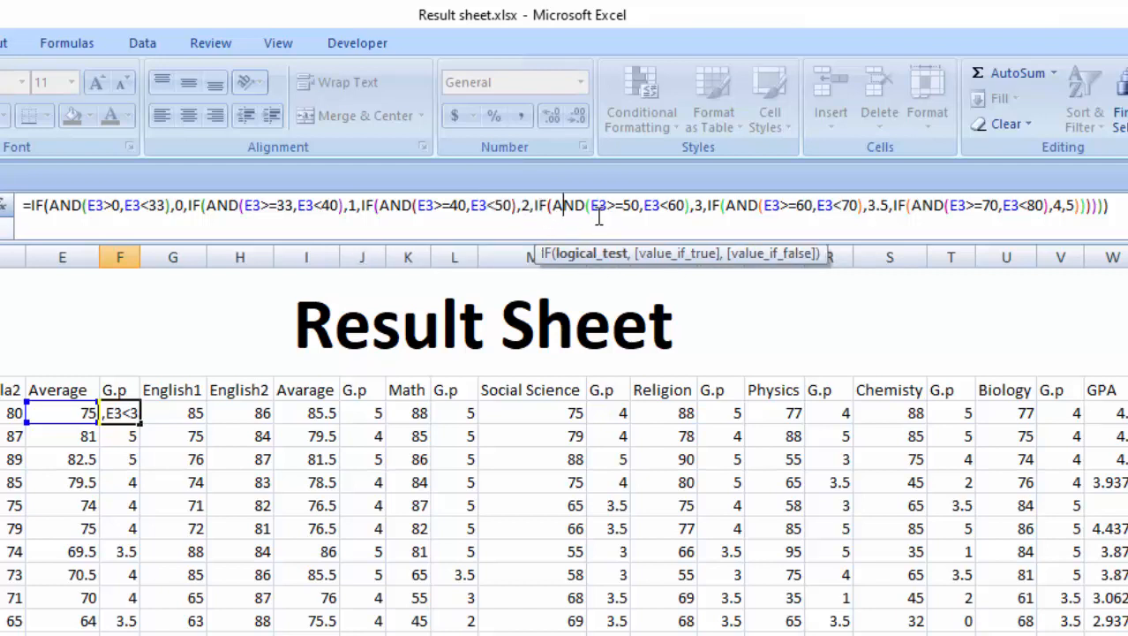
pyautogui.doubleClick(613, 208)
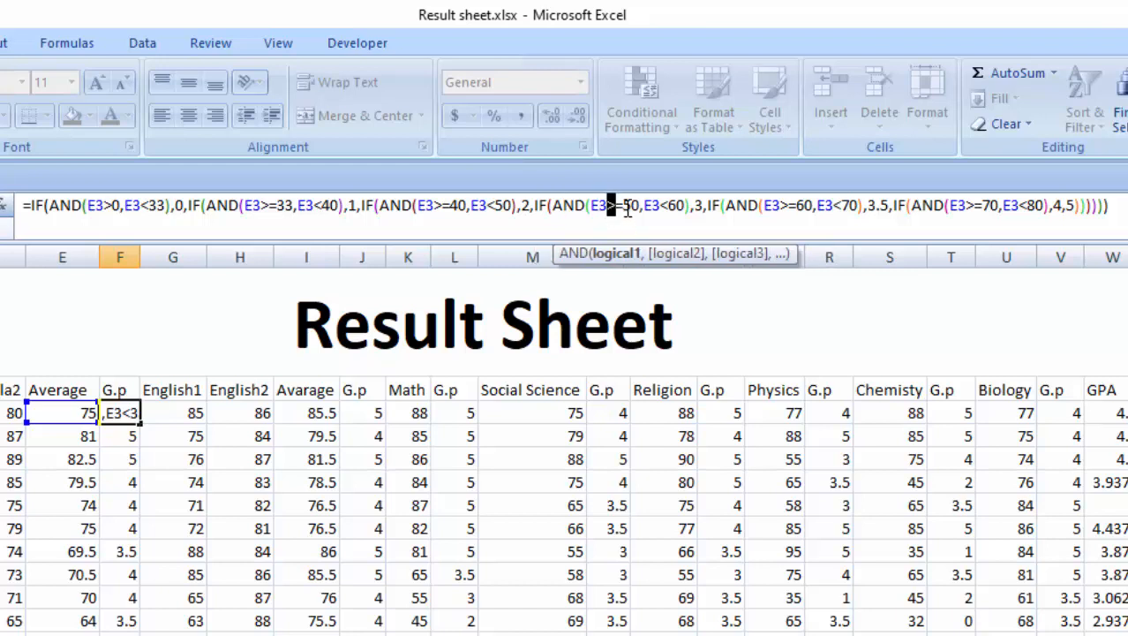
pyautogui.click(633, 209)
pyautogui.click(650, 208)
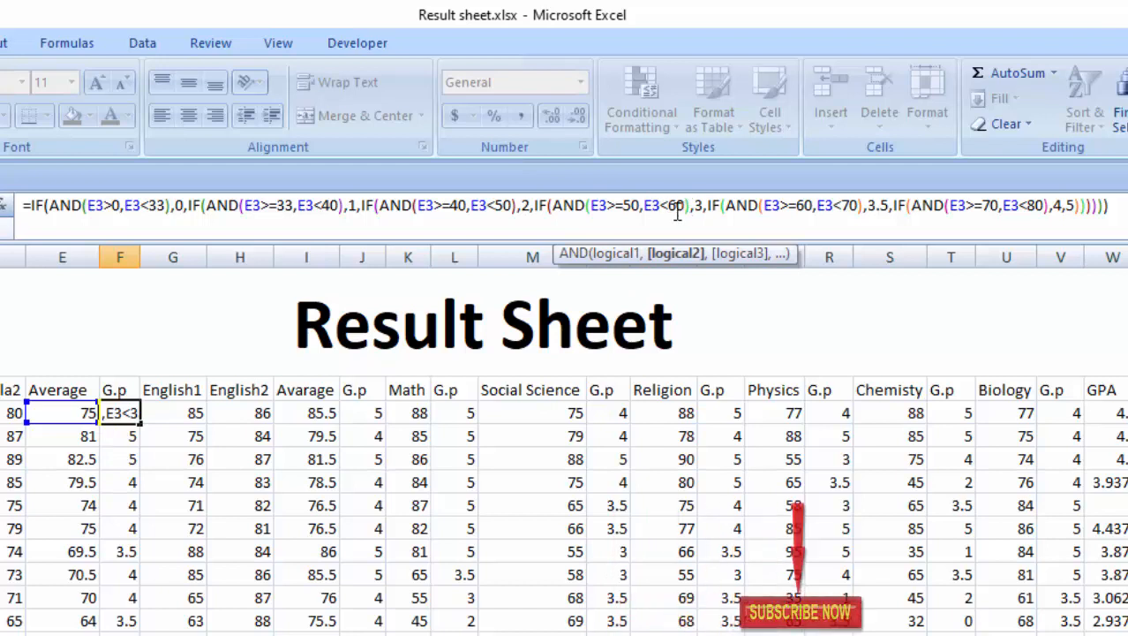
pyautogui.moveTo(680, 211); pyautogui.dragTo(662, 215)
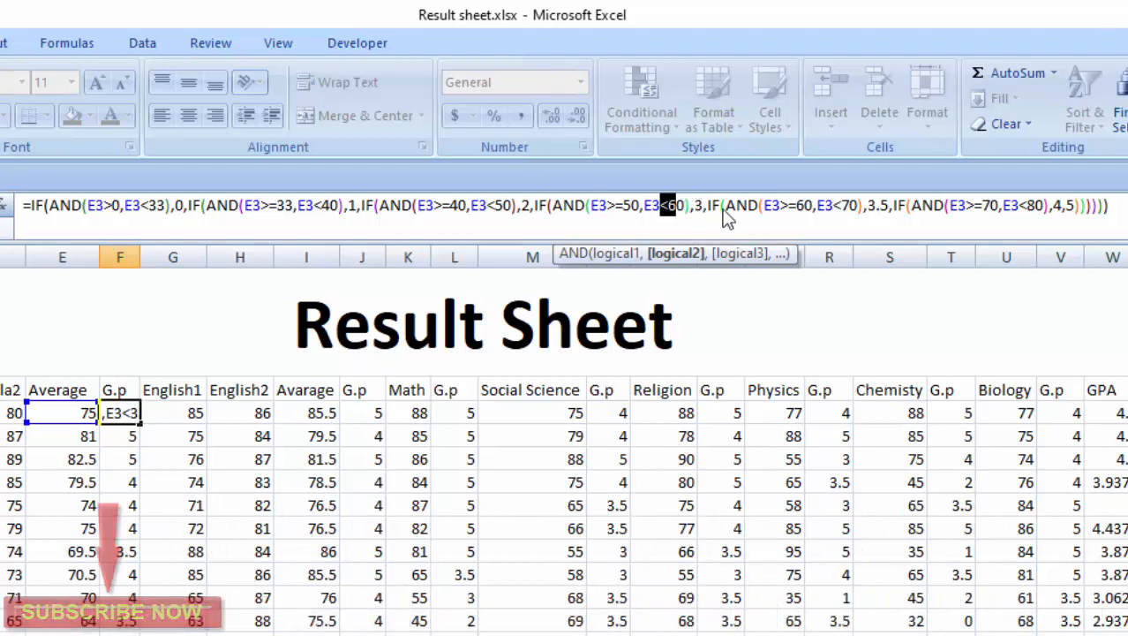
pyautogui.moveTo(704, 212); pyautogui.dragTo(695, 212)
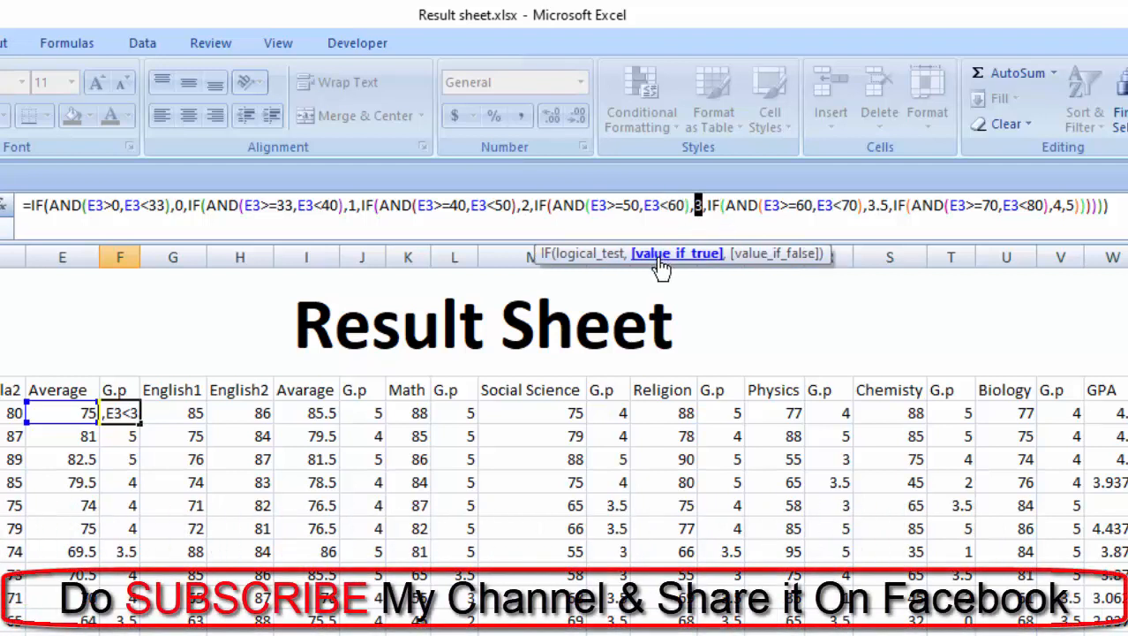
# Examine the fifth IF branch of the F3 formula with its E3>=60 and E3<70 tests
pyautogui.click(713, 212)
pyautogui.click(738, 212)
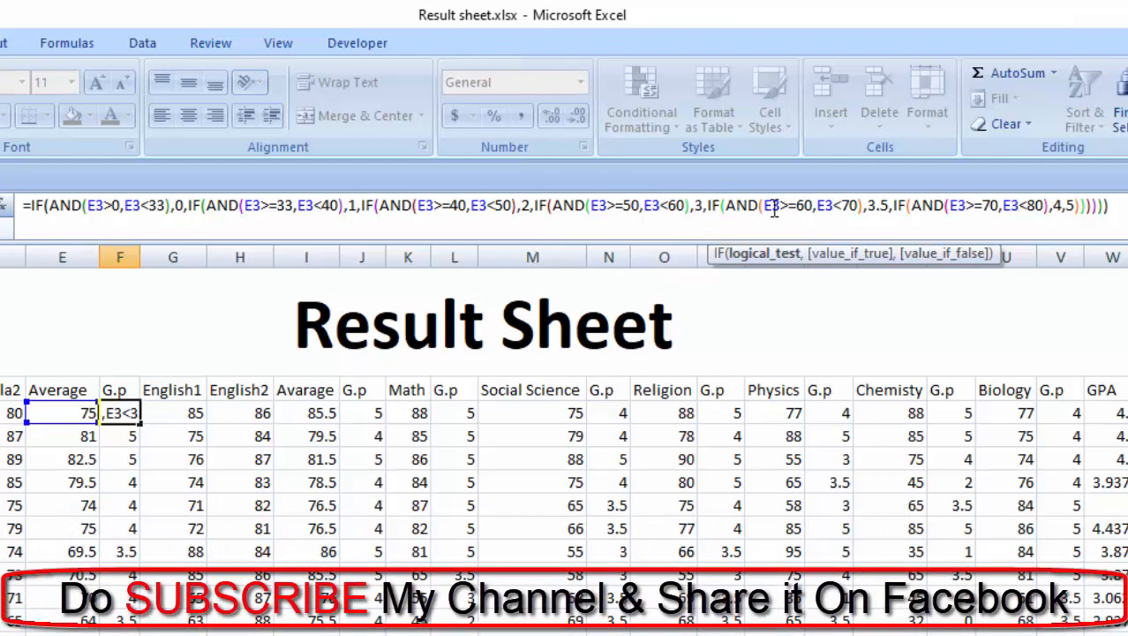
pyautogui.moveTo(772, 207); pyautogui.dragTo(827, 215)
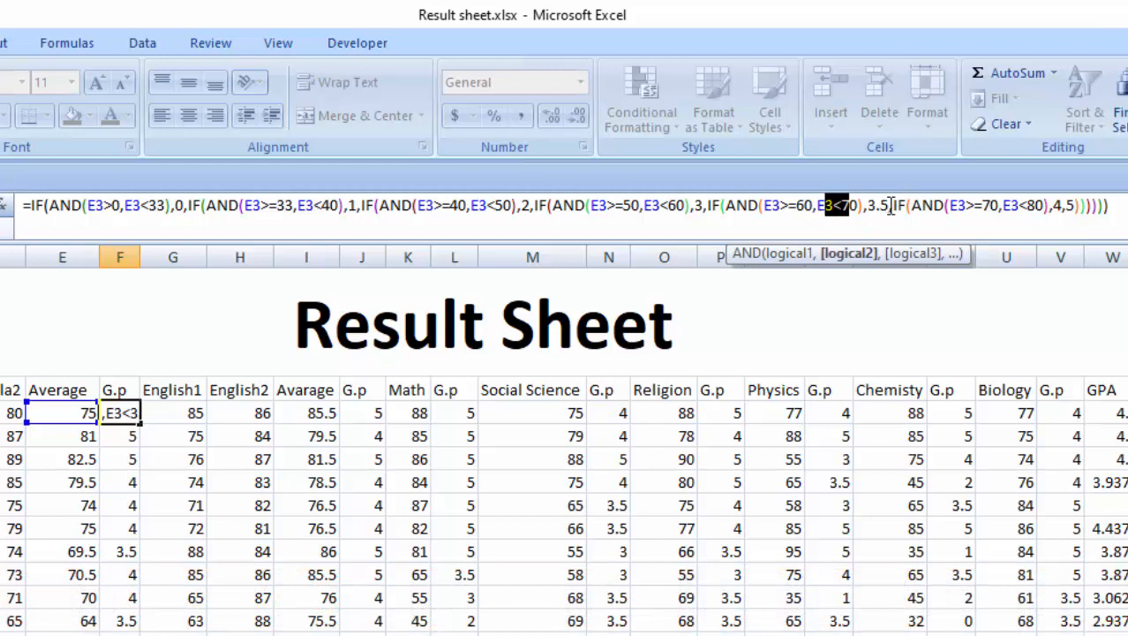
# Examine the last IF branch of the F3 formula, its E3>=70 and E3<80 tests and its true and false values
pyautogui.click(956, 208)
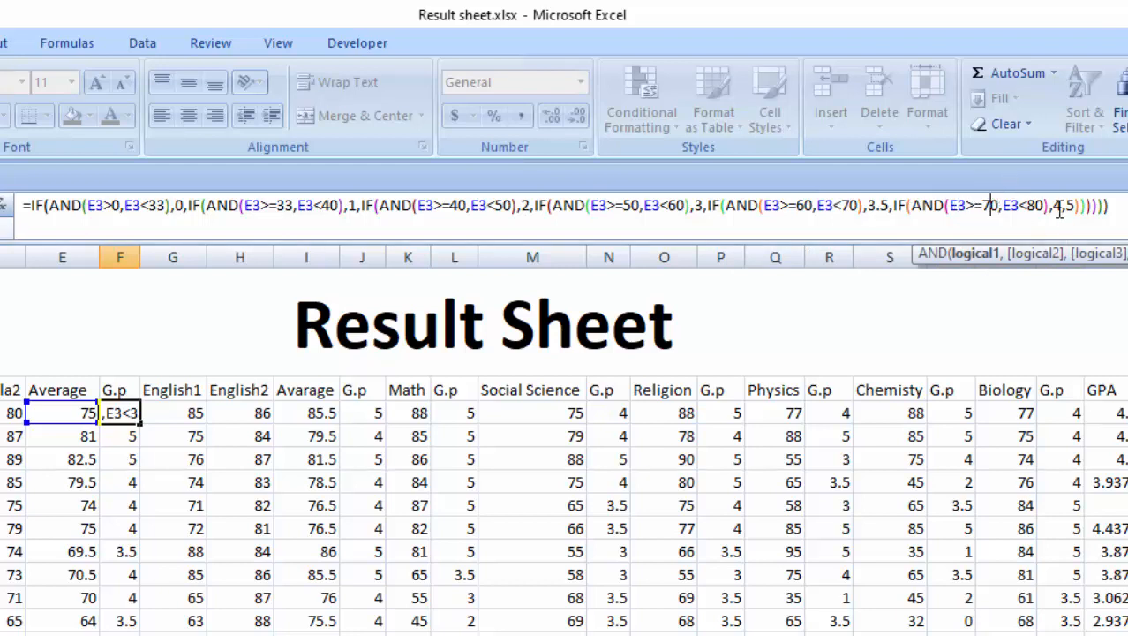
pyautogui.doubleClick(1018, 208)
pyautogui.click(1063, 214)
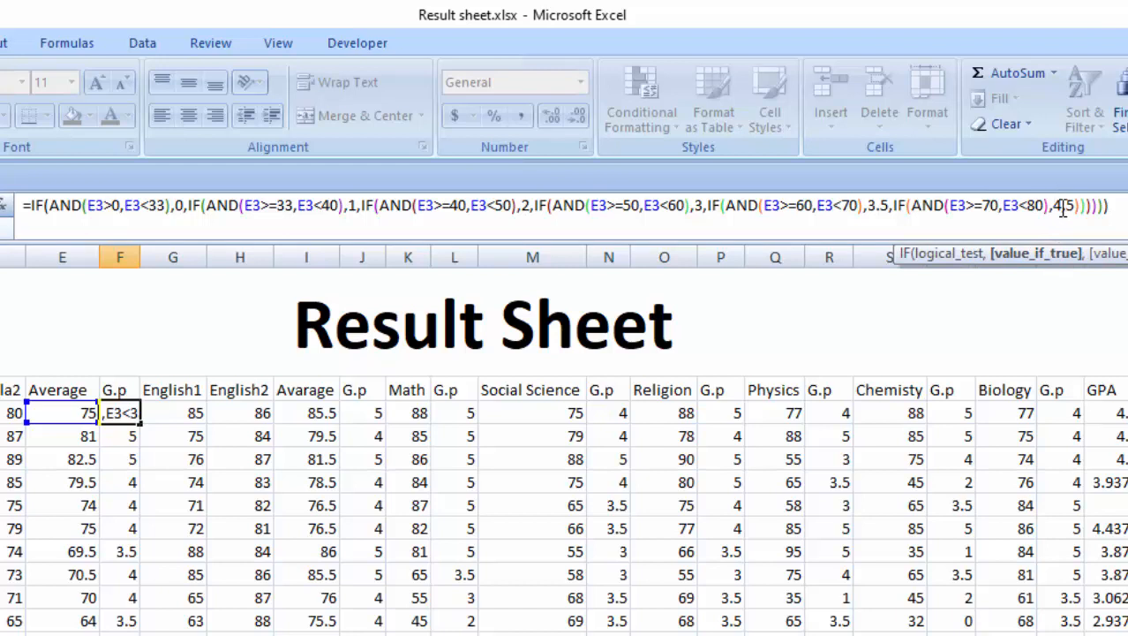
pyautogui.press('Right')
pyautogui.press('Right')
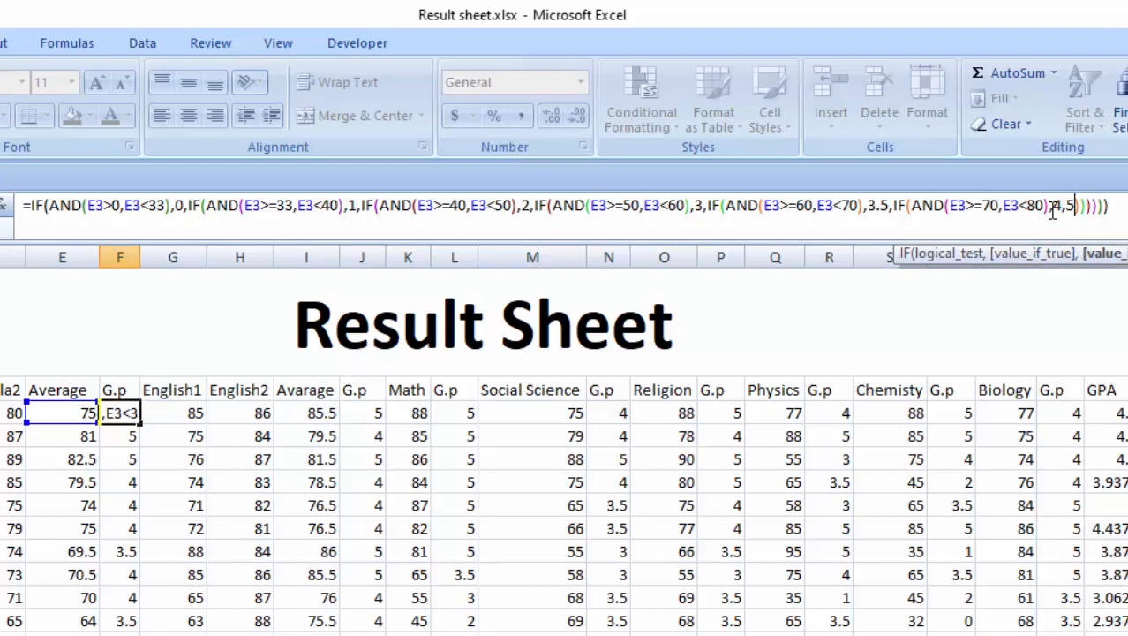
# Remove the six closing parentheses from the end of the F3 formula and examine its opening IF and AND parentheses
pyautogui.press('Return')
pyautogui.press('BackSpace')
pyautogui.press('BackSpace')
pyautogui.press('BackSpace')
pyautogui.press('BackSpace')
pyautogui.press('BackSpace')
pyautogui.press('BackSpace')
pyautogui.click(589, 209)
pyautogui.moveTo(418, 212); pyautogui.dragTo(406, 209)
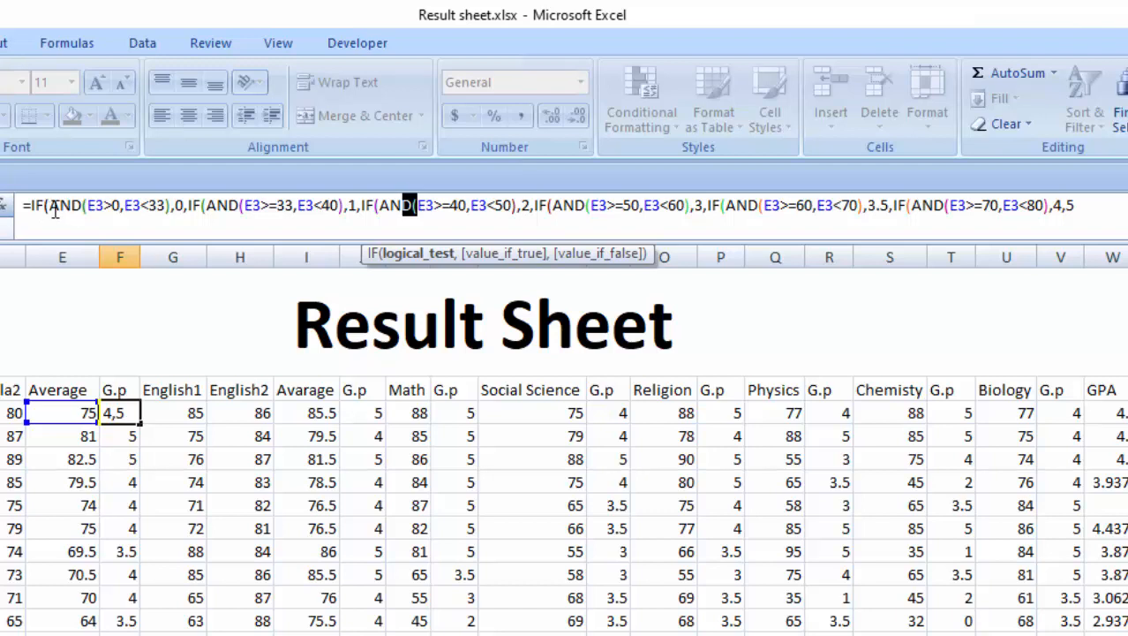
pyautogui.moveTo(50, 209); pyautogui.dragTo(38, 208)
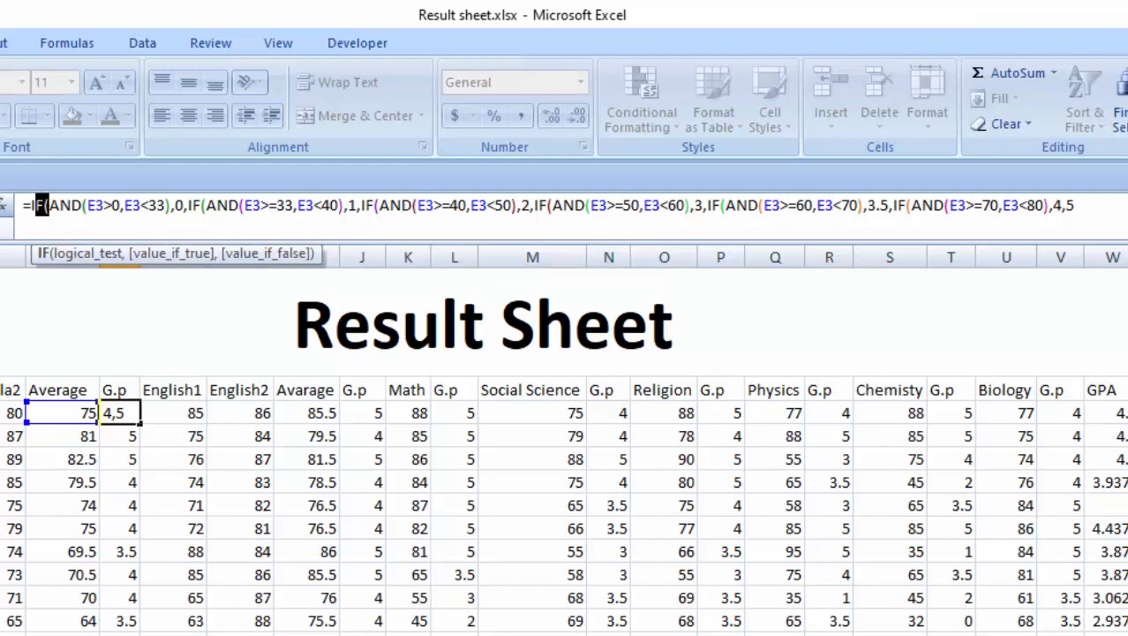
# Close the F3 formula with six closing parentheses, confirm it and fill it down through F12
pyautogui.click(1066, 209)
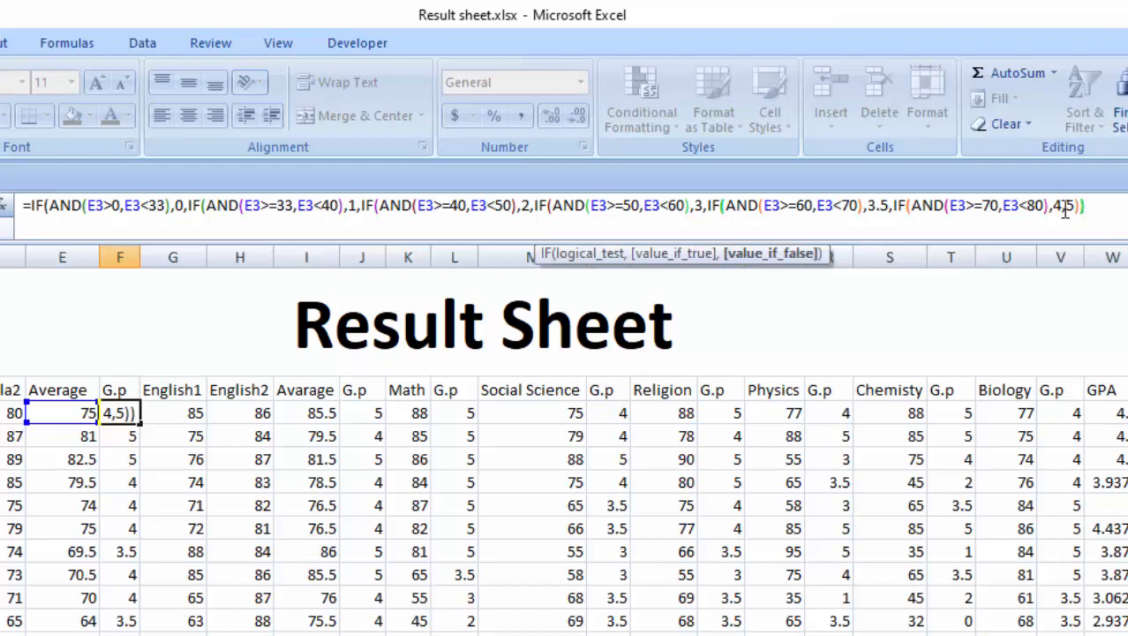
pyautogui.write(')))))')
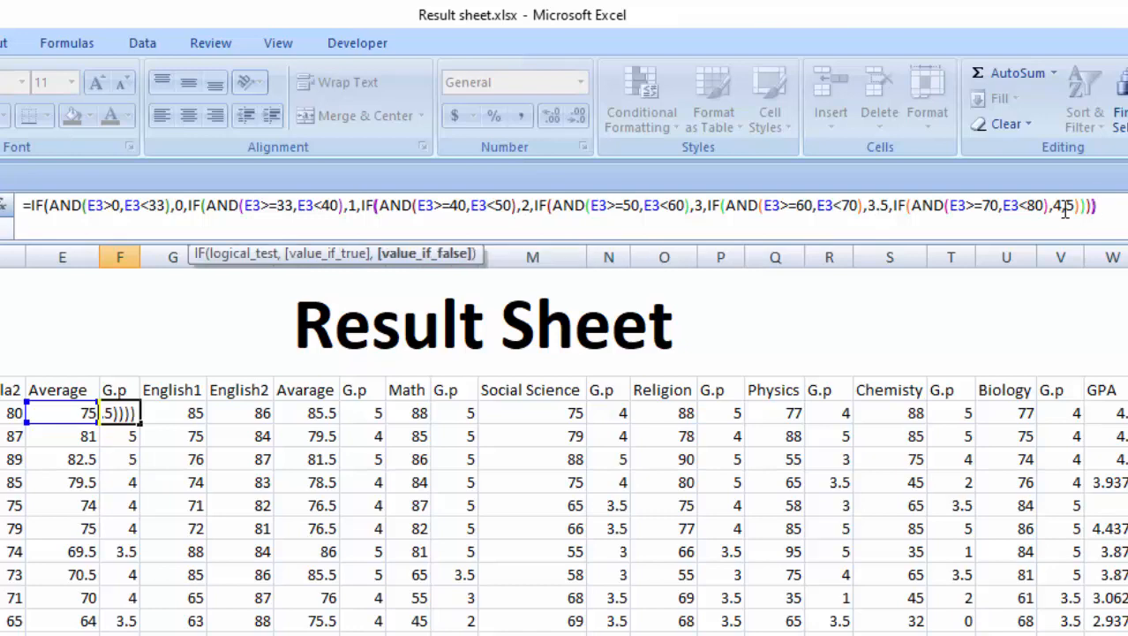
pyautogui.write(')')
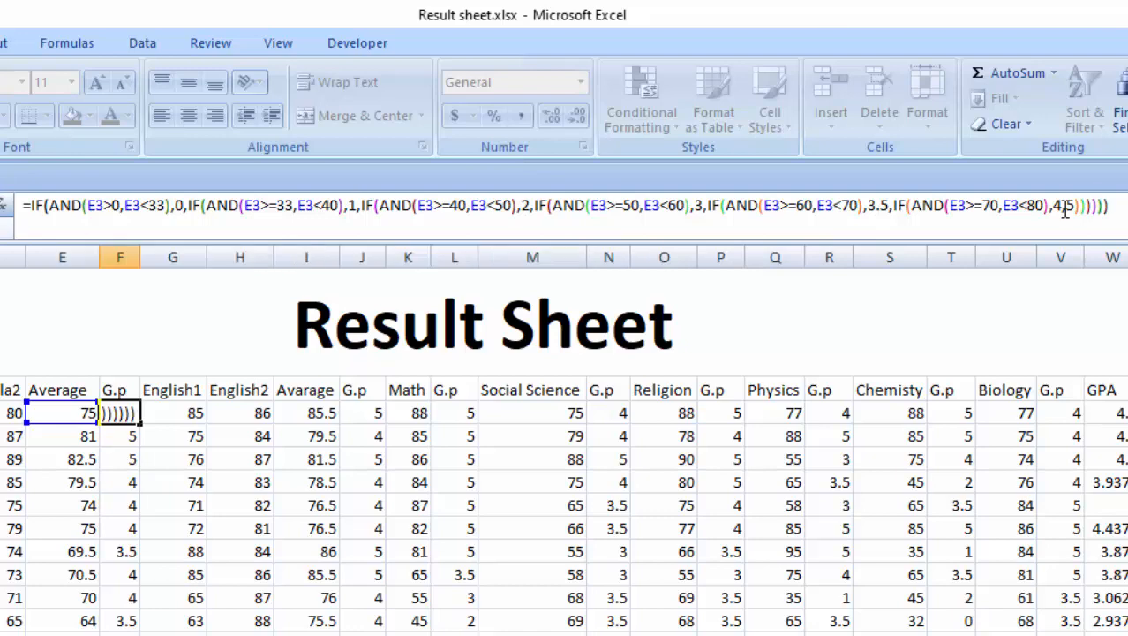
pyautogui.press('Return')
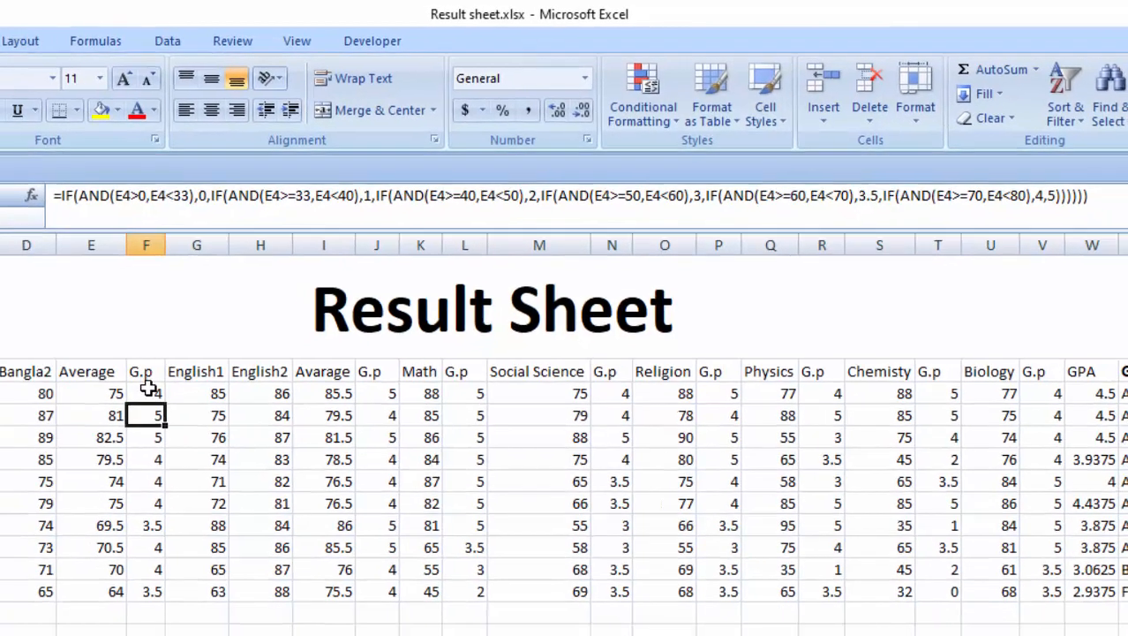
pyautogui.click(132, 419)
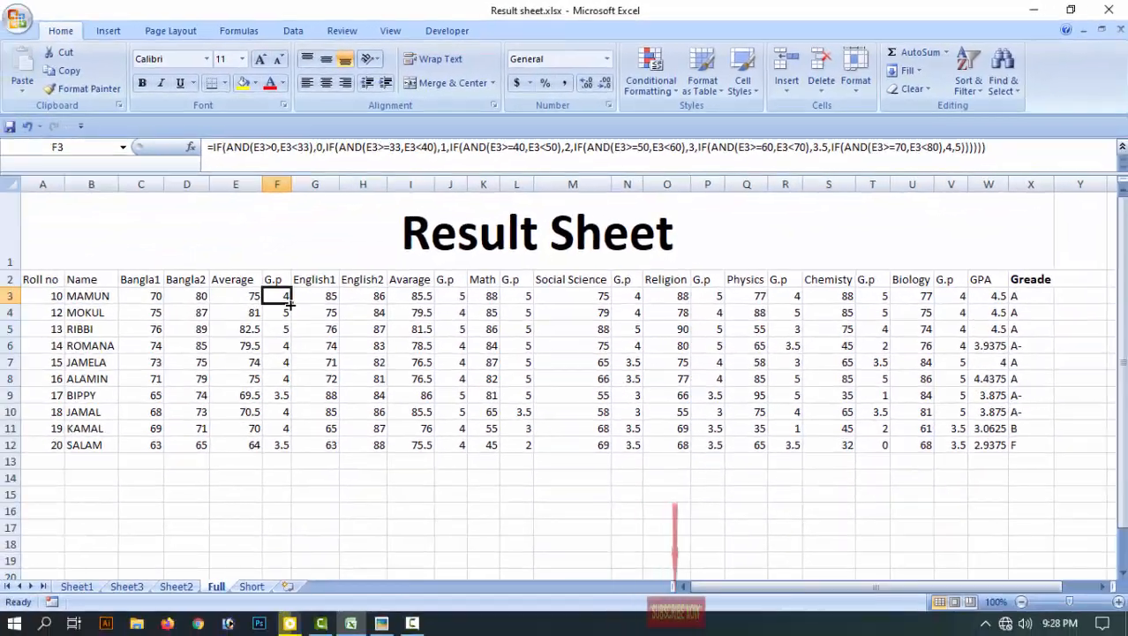
pyautogui.doubleClick(290, 303)
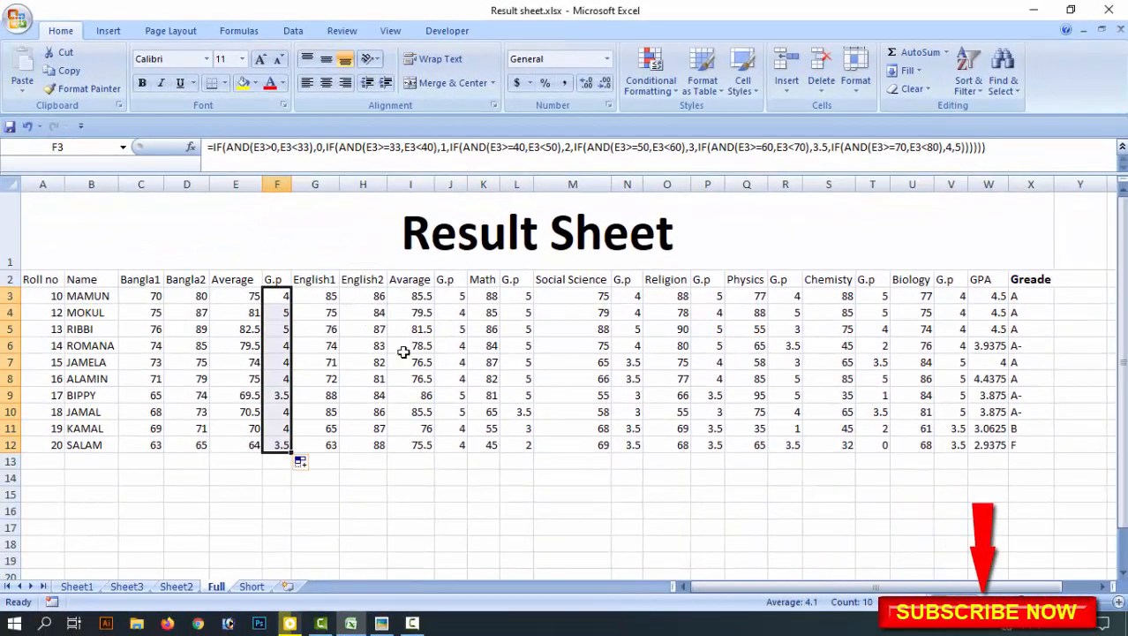
# Examine the English1 and English2 marks and the AVERAGE(G3,H3) formula in I3
pyautogui.click(322, 287)
pyautogui.moveTo(322, 298); pyautogui.dragTo(322, 428)
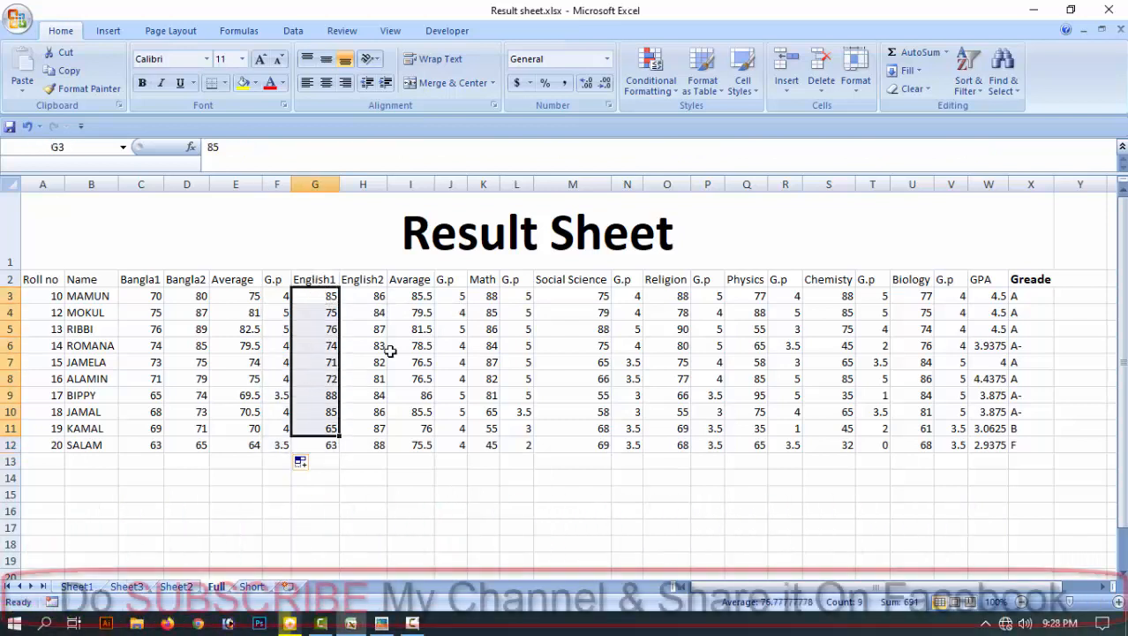
pyautogui.click(315, 280)
pyautogui.click(326, 298)
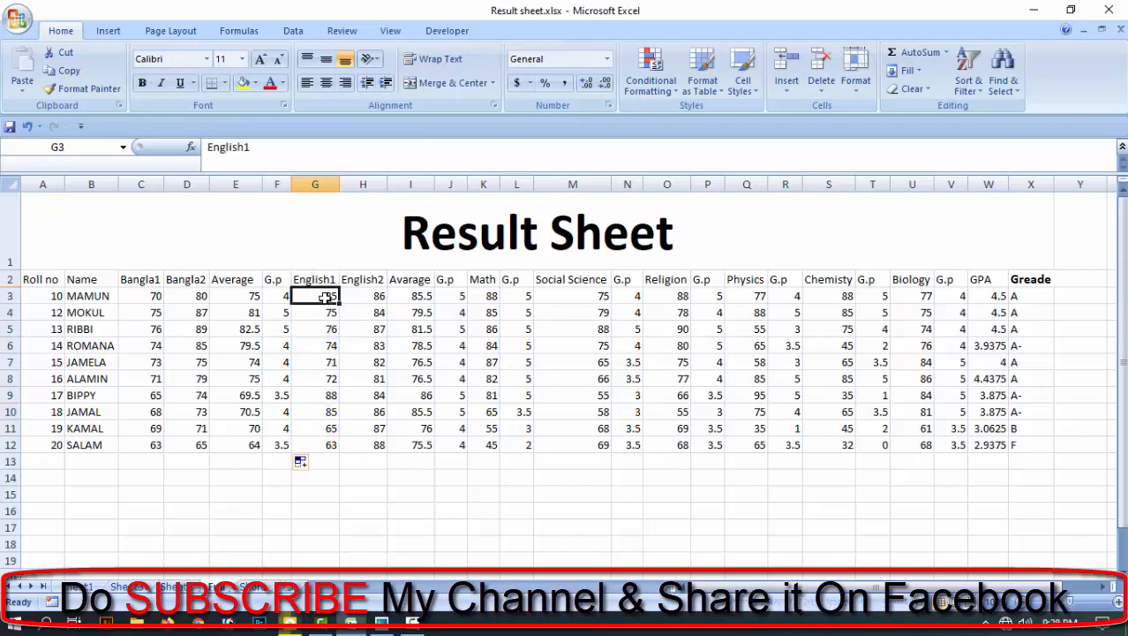
pyautogui.moveTo(326, 297); pyautogui.dragTo(364, 461)
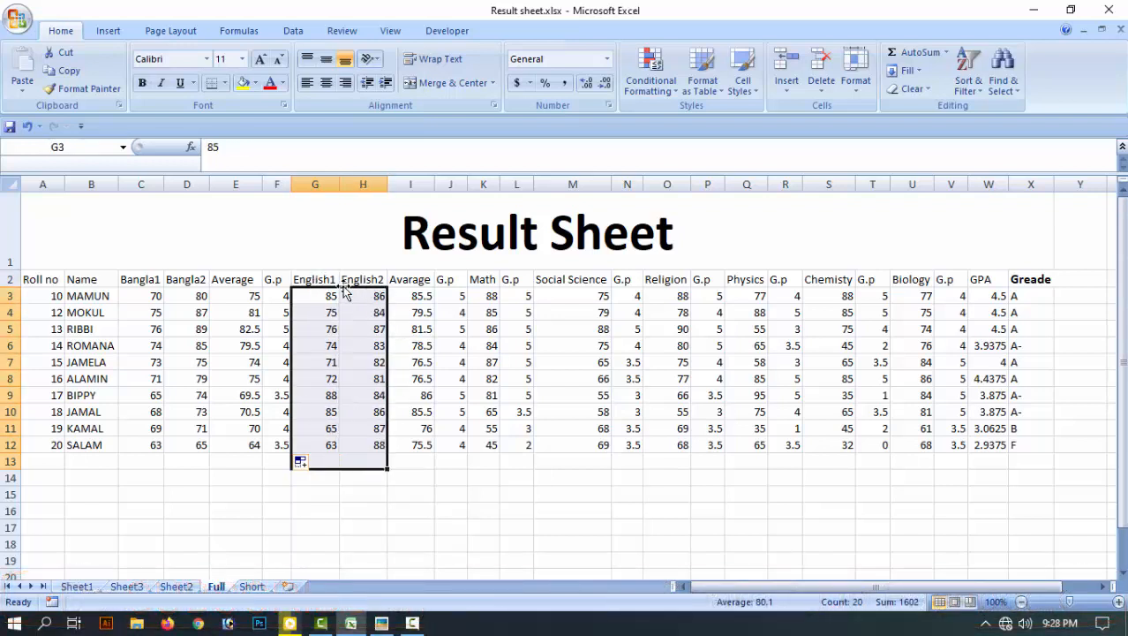
pyautogui.moveTo(364, 297); pyautogui.dragTo(380, 437)
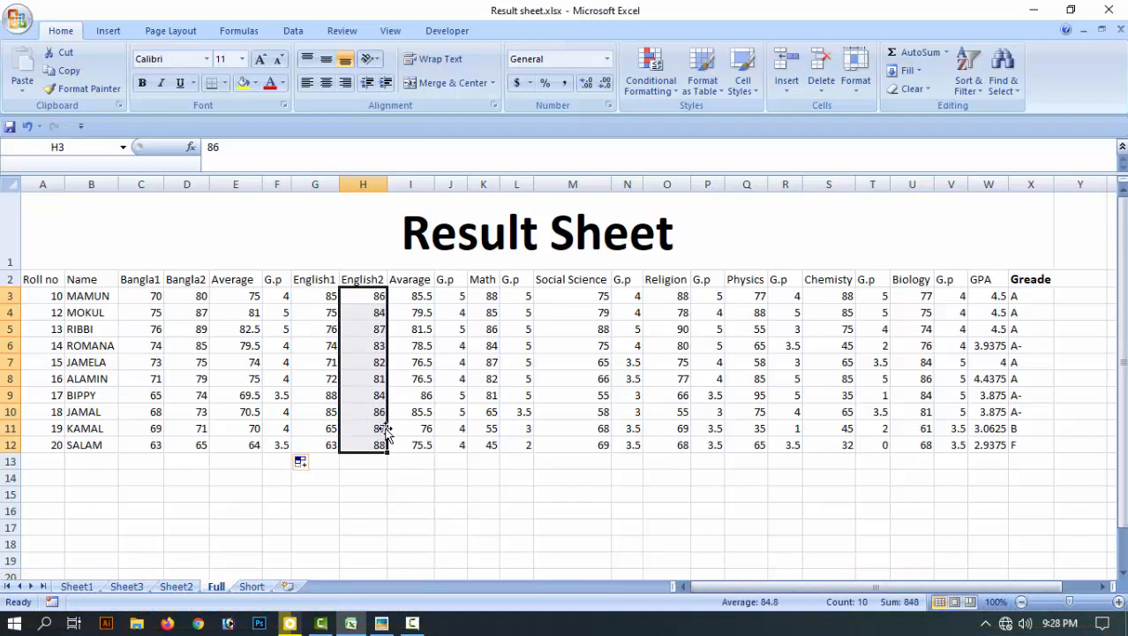
pyautogui.click(421, 297)
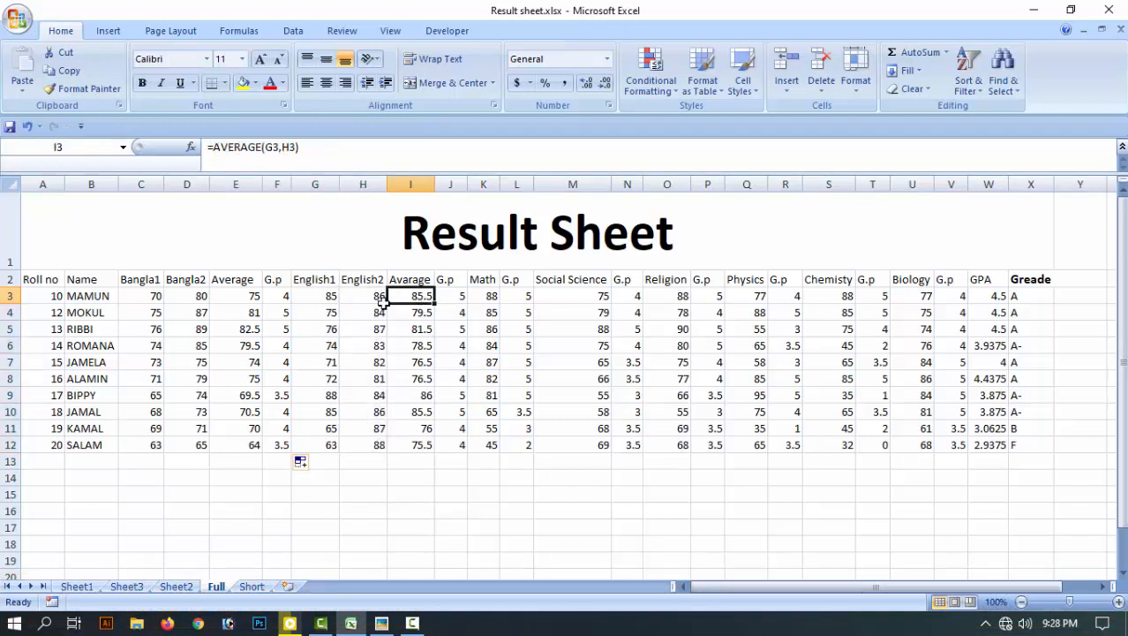
pyautogui.doubleClick(410, 299)
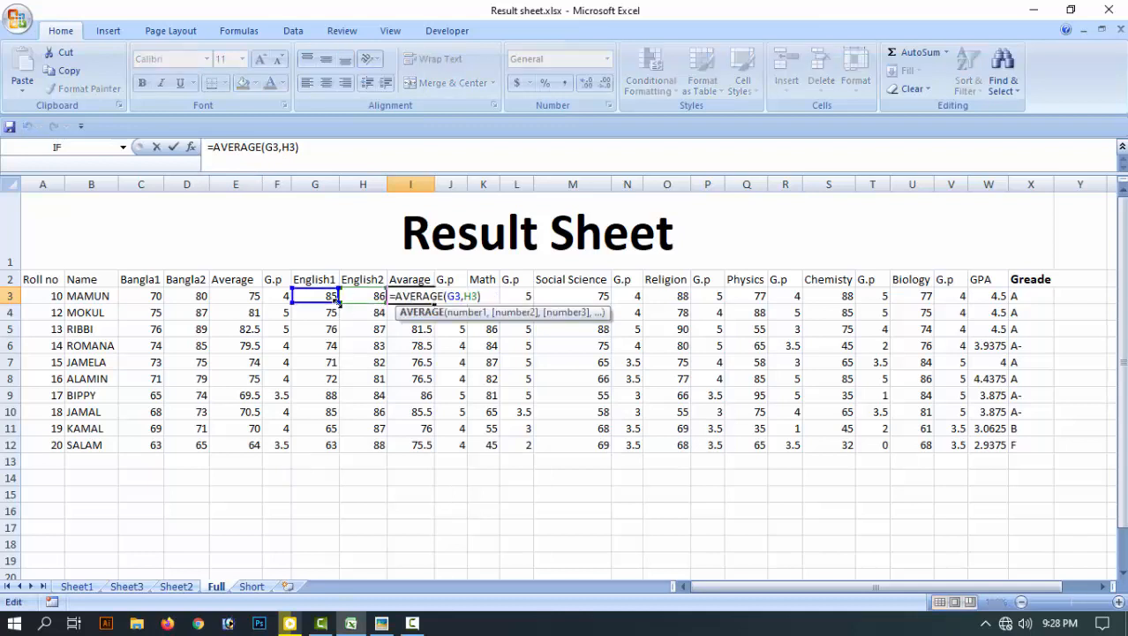
pyautogui.press('Return')
# Clear the English grade points in J3:J13
pyautogui.click(449, 298)
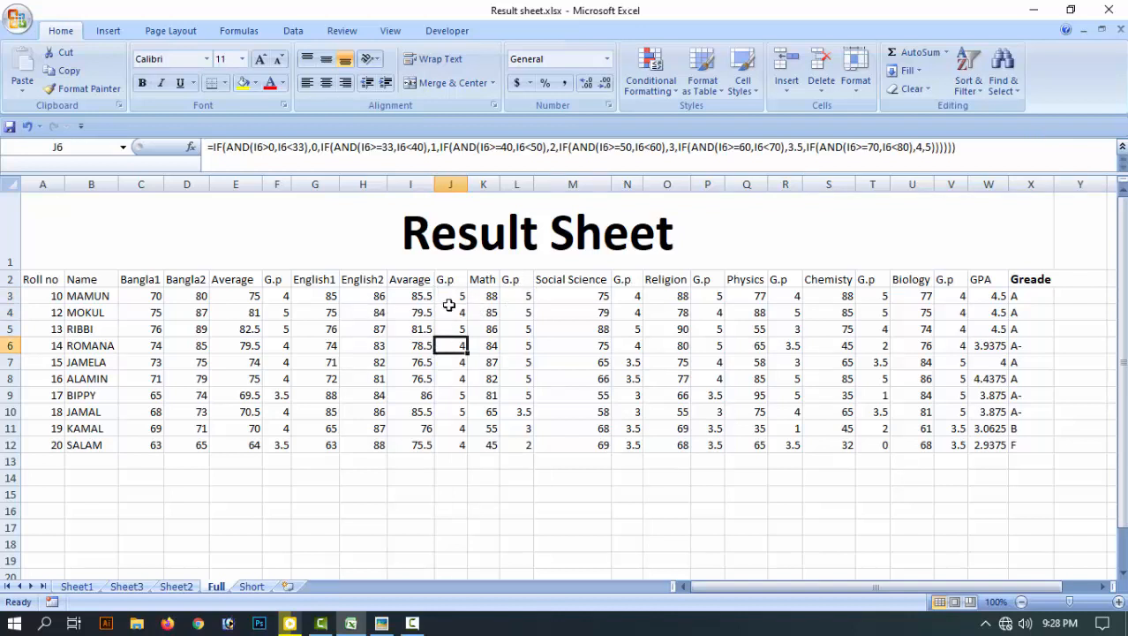
pyautogui.moveTo(449, 303); pyautogui.dragTo(449, 459)
pyautogui.press('Delete')
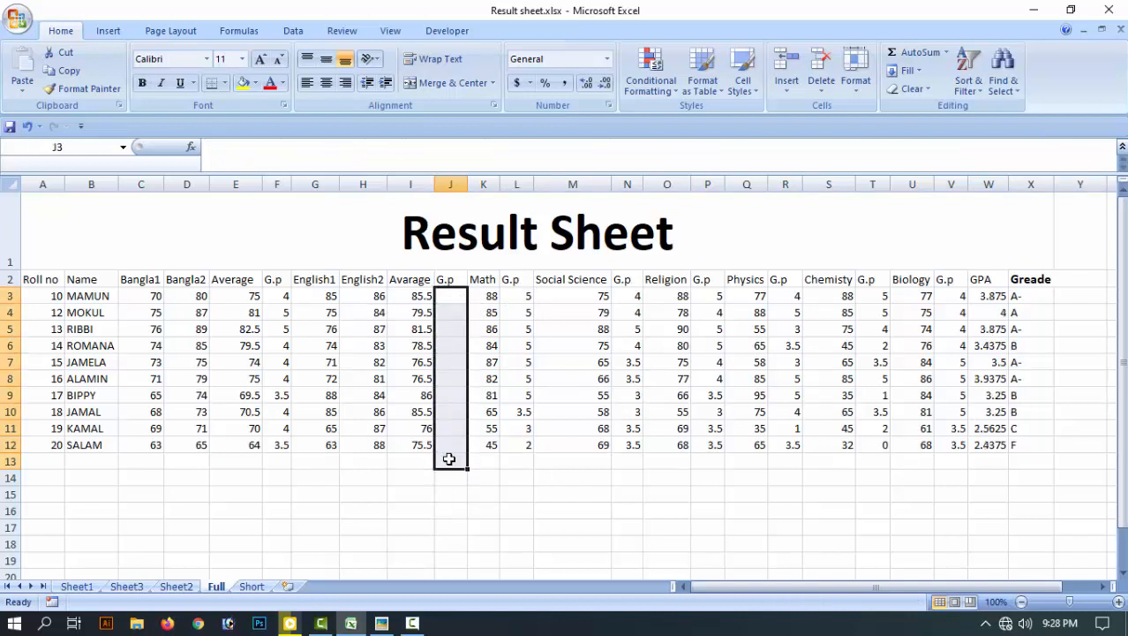
# Copy the grade point formula from F3 into J3 and fill it down through J12
pyautogui.click(277, 298)
pyautogui.rightClick(277, 299)
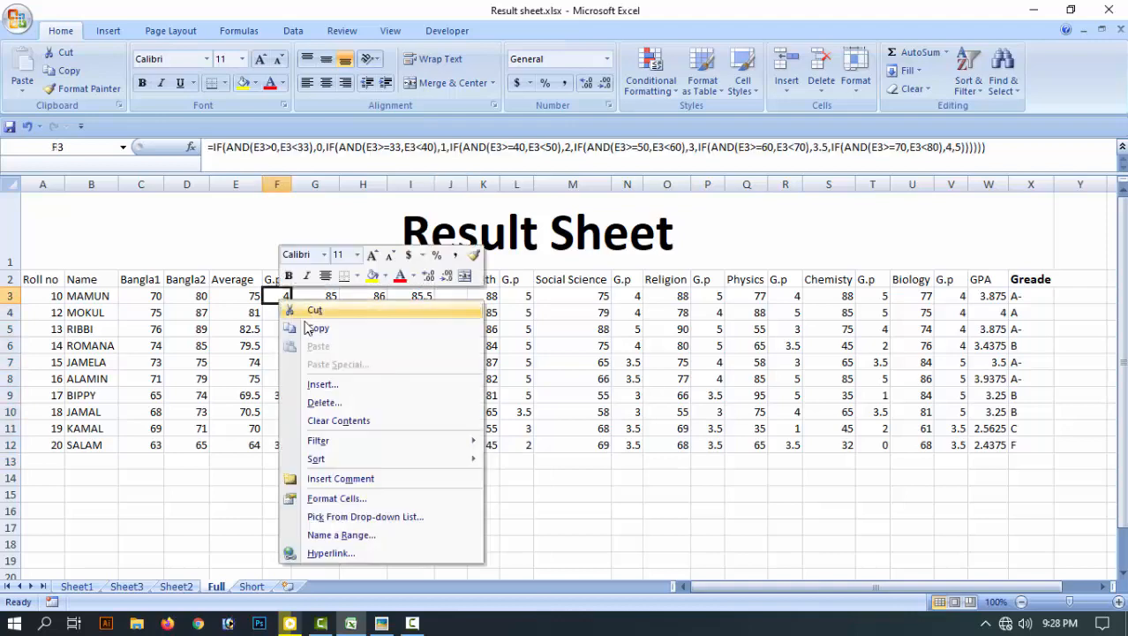
pyautogui.click(309, 325)
pyautogui.rightClick(455, 298)
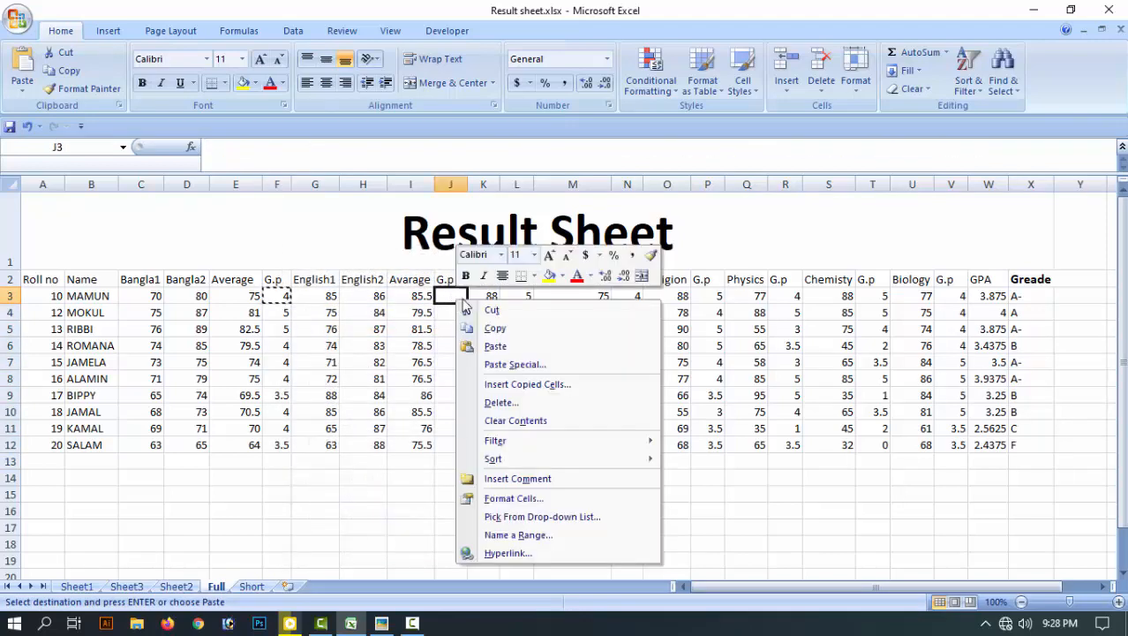
pyautogui.click(520, 346)
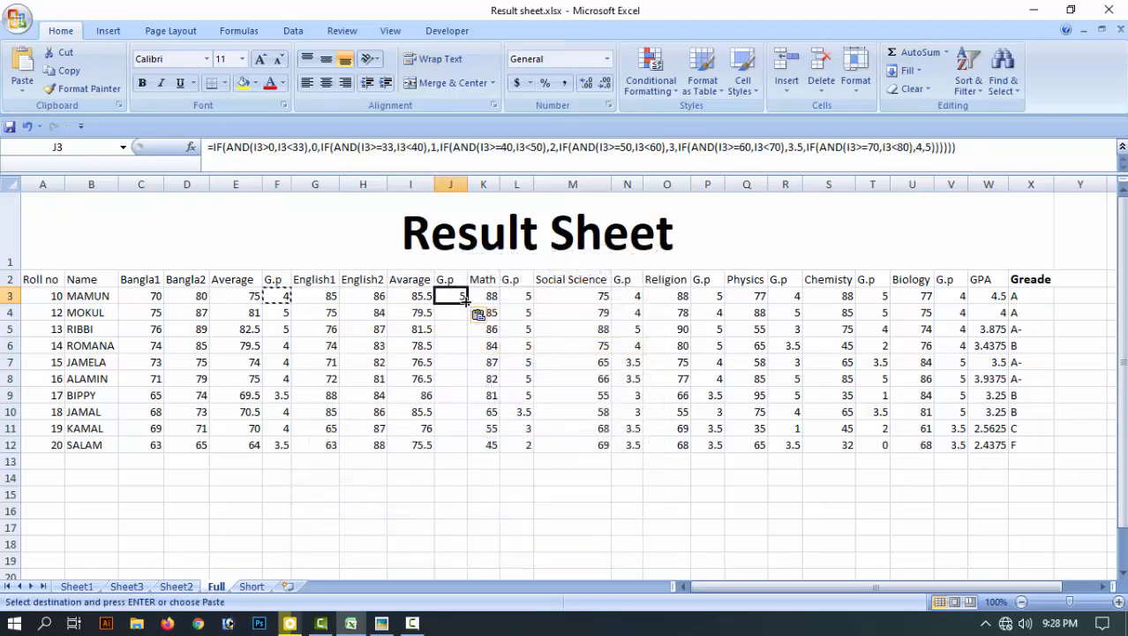
pyautogui.doubleClick(465, 301)
pyautogui.click(457, 496)
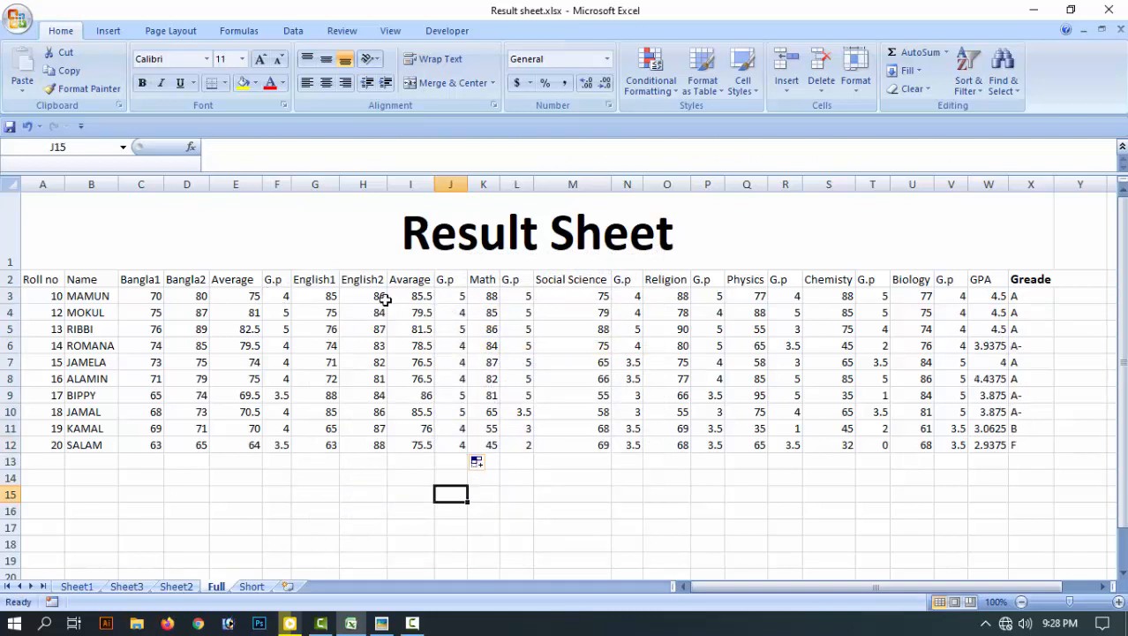
# Check the Math mark in K3 and clear the Math grade points in L3:L13
pyautogui.click(489, 280)
pyautogui.click(491, 298)
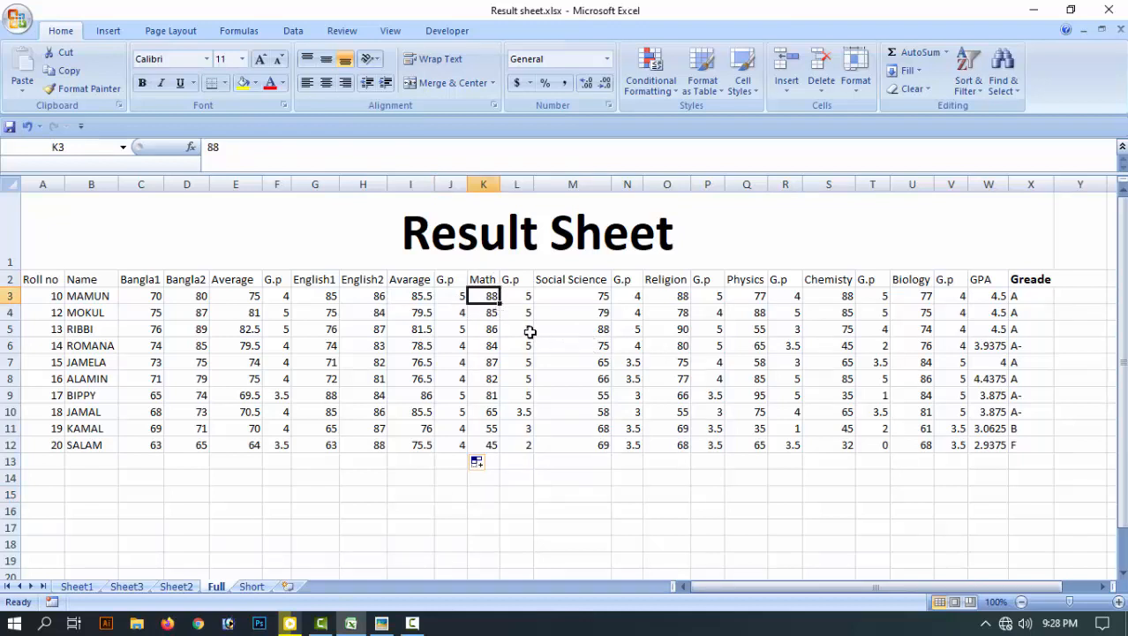
pyautogui.click(520, 298)
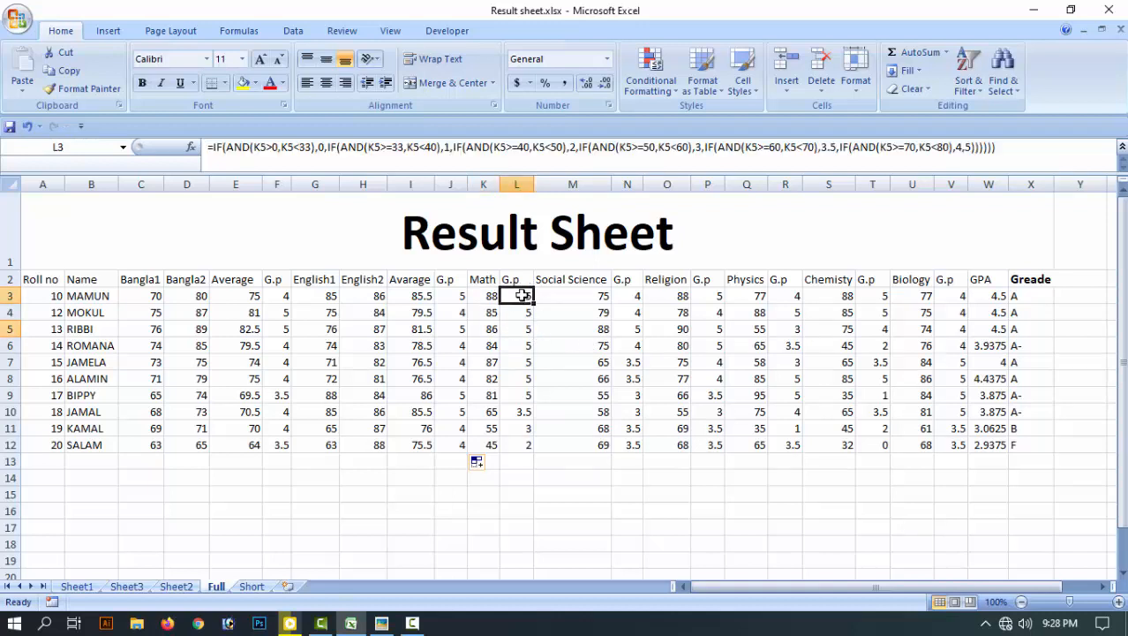
pyautogui.moveTo(517, 296); pyautogui.dragTo(528, 460)
pyautogui.press('Delete')
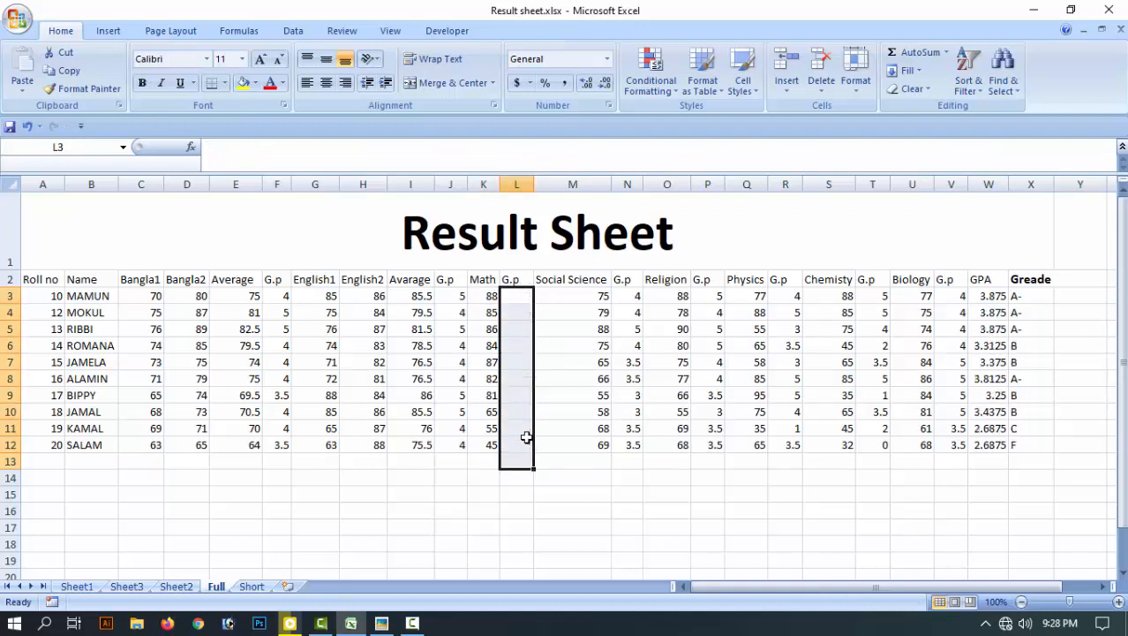
# Copy the grade point formula from J3 into L3 and fill it down the Math column through L12
pyautogui.click(451, 296)
pyautogui.rightClick(452, 297)
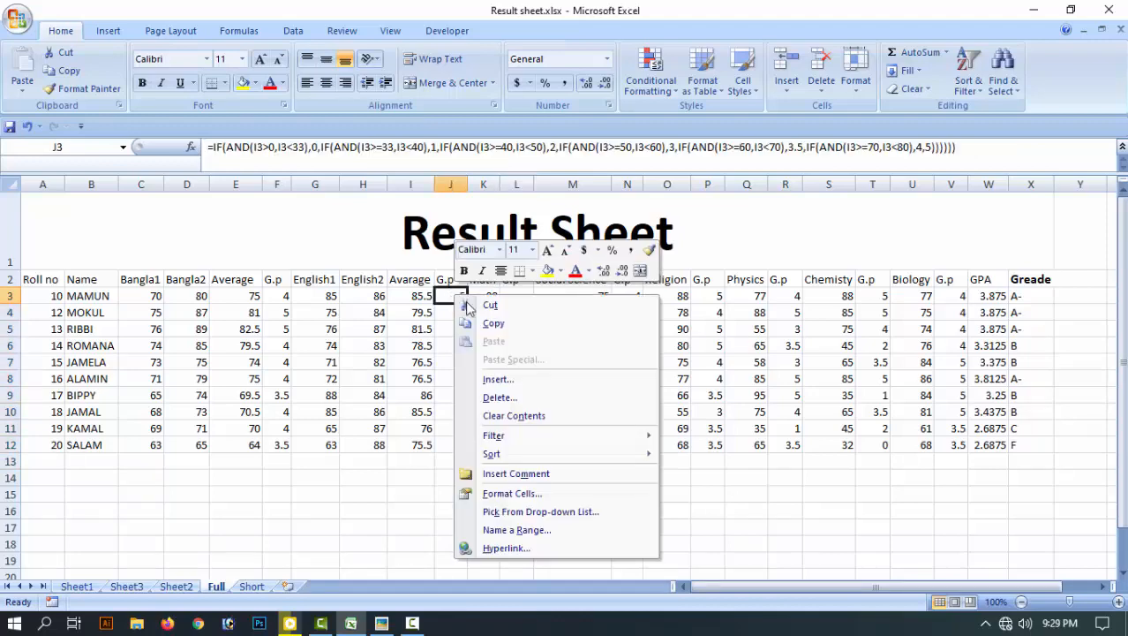
pyautogui.click(492, 326)
pyautogui.click(518, 296)
pyautogui.rightClick(518, 297)
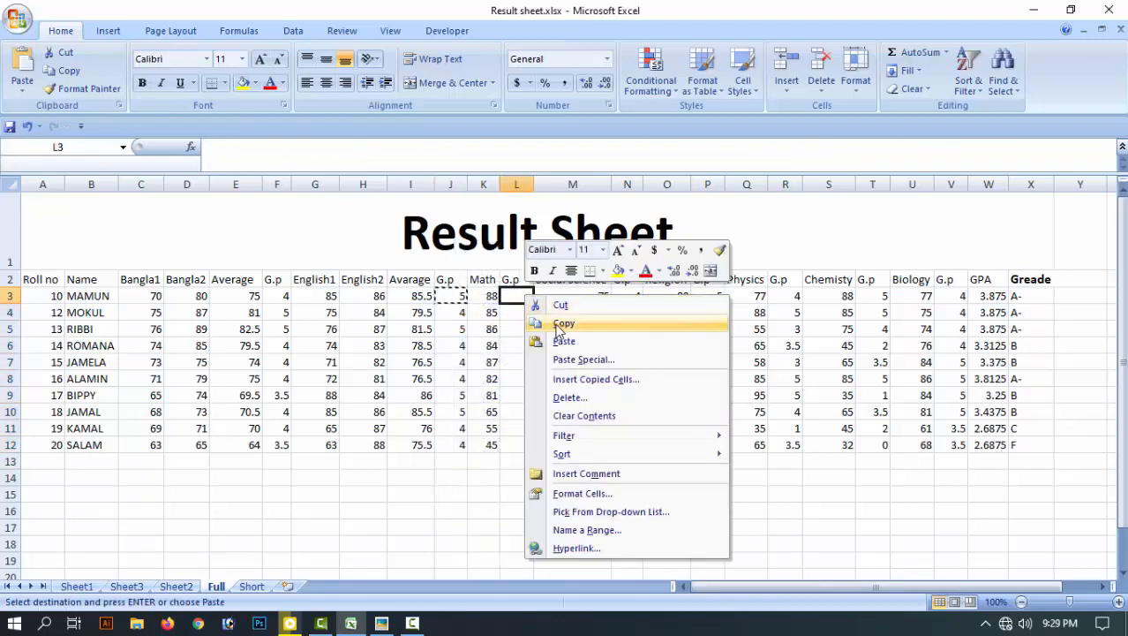
pyautogui.click(564, 343)
pyautogui.moveTo(532, 303); pyautogui.dragTo(513, 452)
pyautogui.click(513, 490)
# Check the Social Science mark in M3 and its grade point formula, and clear the grade points in N3:N13
pyautogui.click(586, 298)
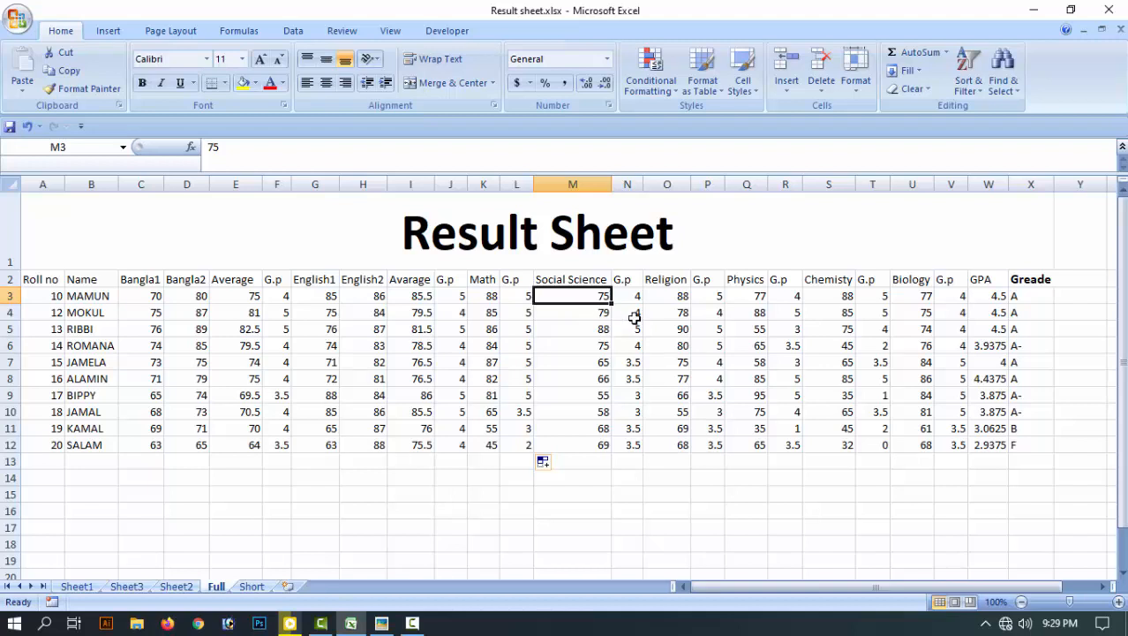
pyautogui.click(597, 329)
pyautogui.click(575, 295)
pyautogui.click(630, 295)
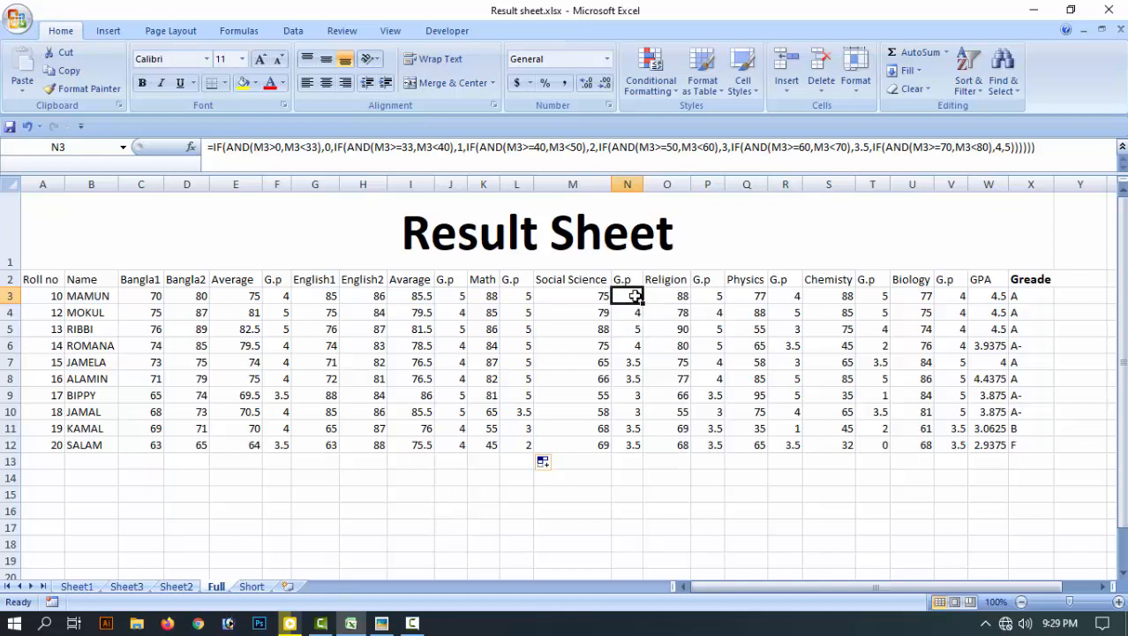
pyautogui.click(521, 296)
pyautogui.rightClick(521, 300)
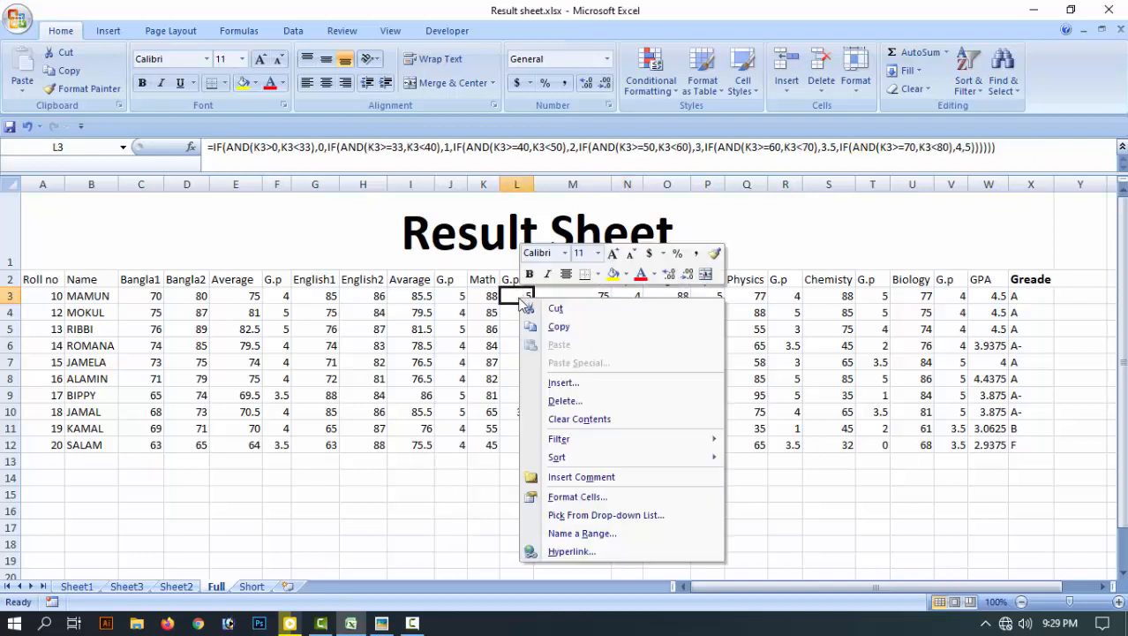
pyautogui.moveTo(634, 292); pyautogui.dragTo(627, 461)
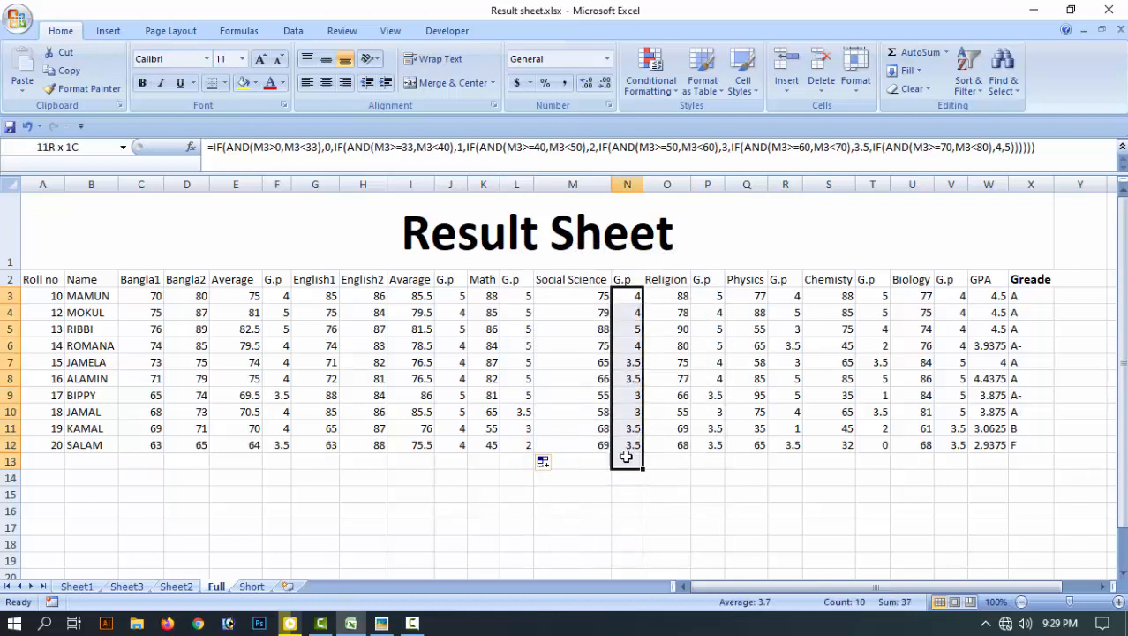
pyautogui.press('Delete')
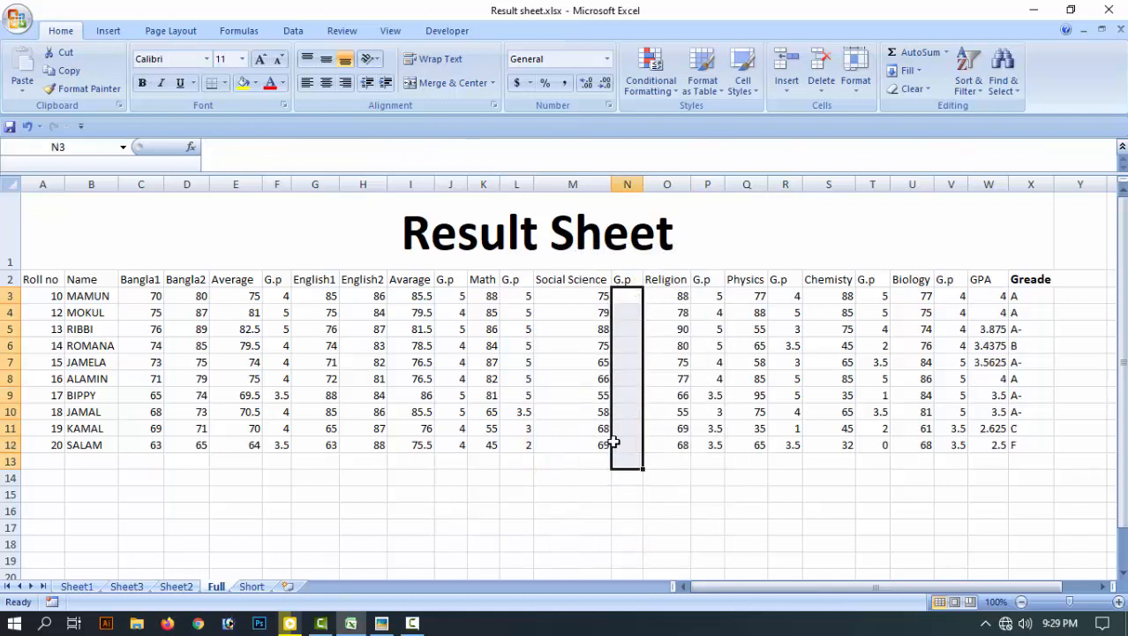
# Copy the grade point formula from L3 into N3 and fill it down the Social Science column through N12
pyautogui.click(509, 297)
pyautogui.rightClick(509, 296)
pyautogui.click(544, 325)
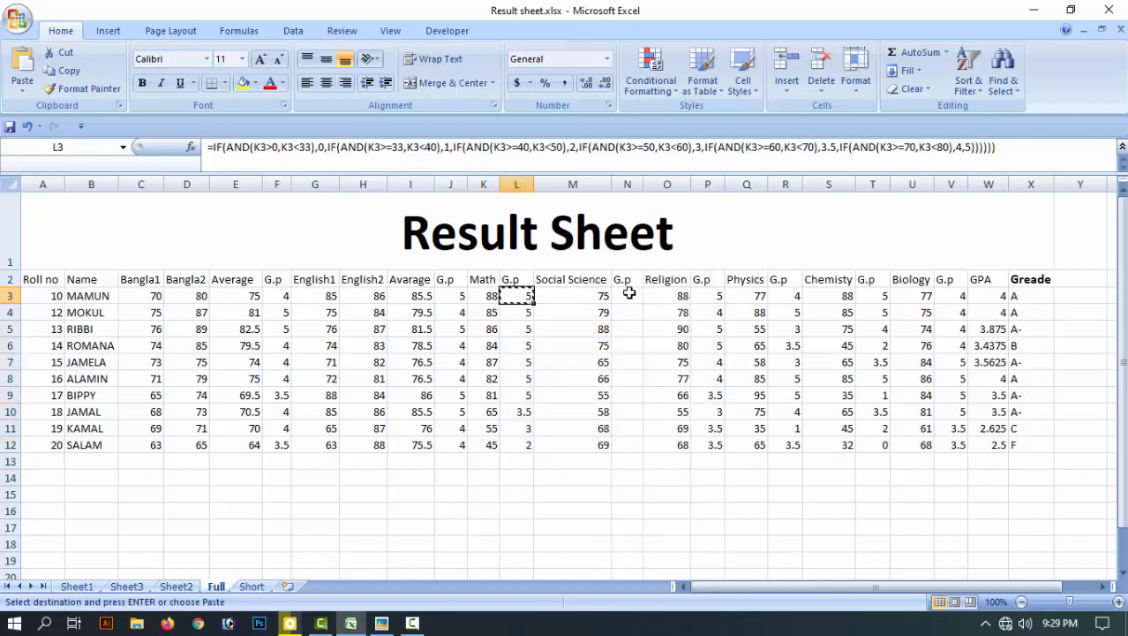
pyautogui.rightClick(628, 292)
pyautogui.click(671, 338)
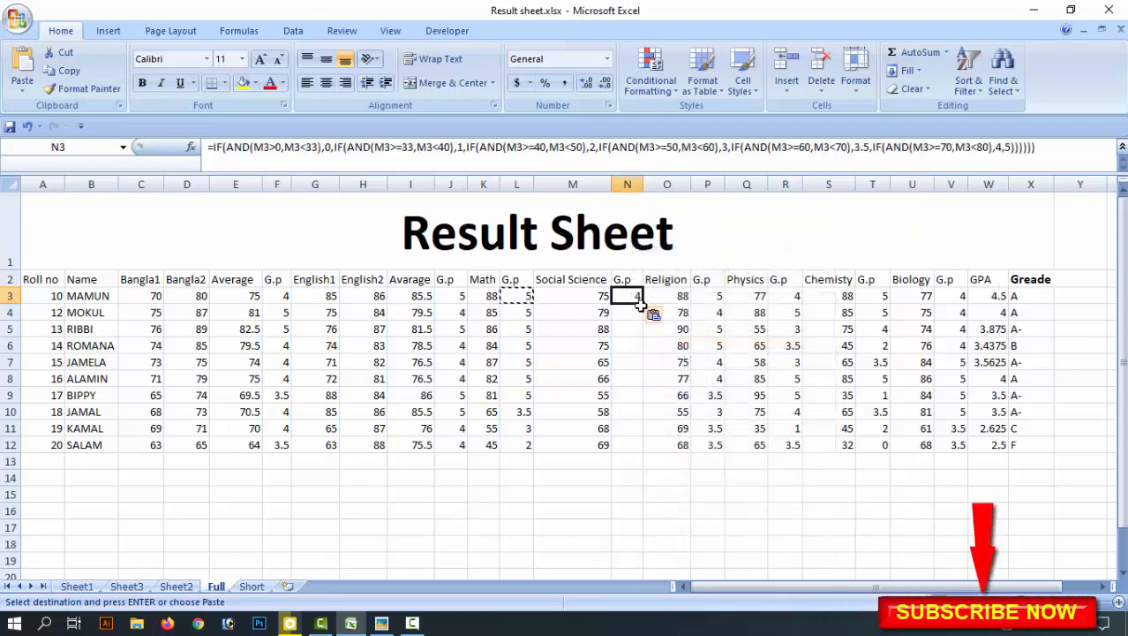
pyautogui.doubleClick(643, 304)
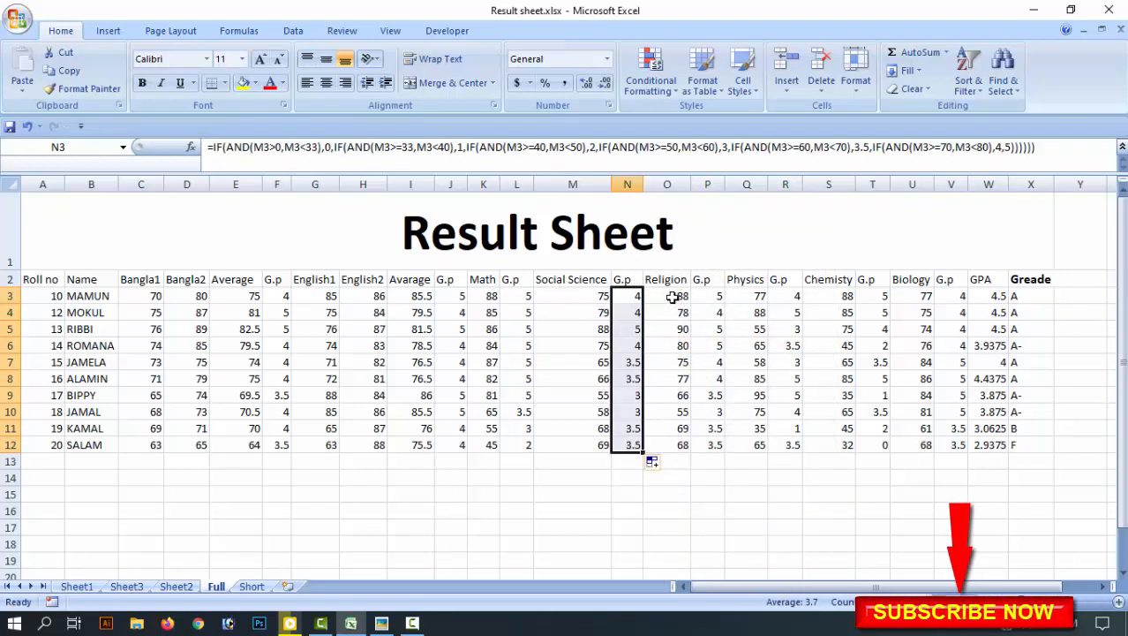
# Check the Religion mark in O3 and the grade point formulas in P3:P6, and clear the grade points in P3:P12
pyautogui.click(679, 298)
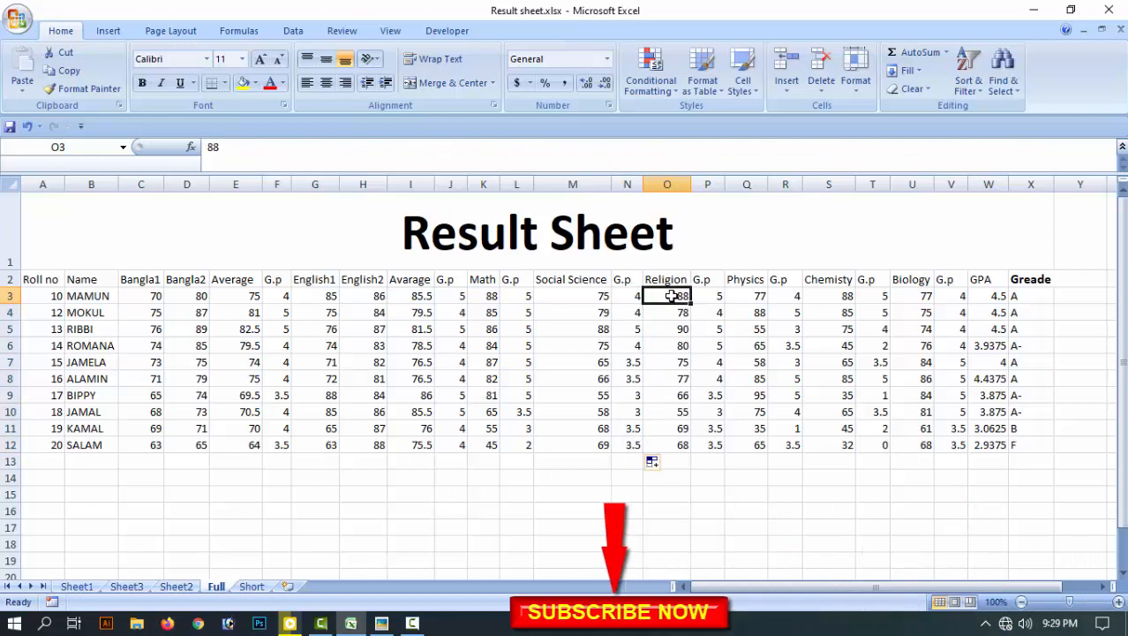
pyautogui.click(717, 300)
pyautogui.press('Down')
pyautogui.press('Down')
pyautogui.press('Down')
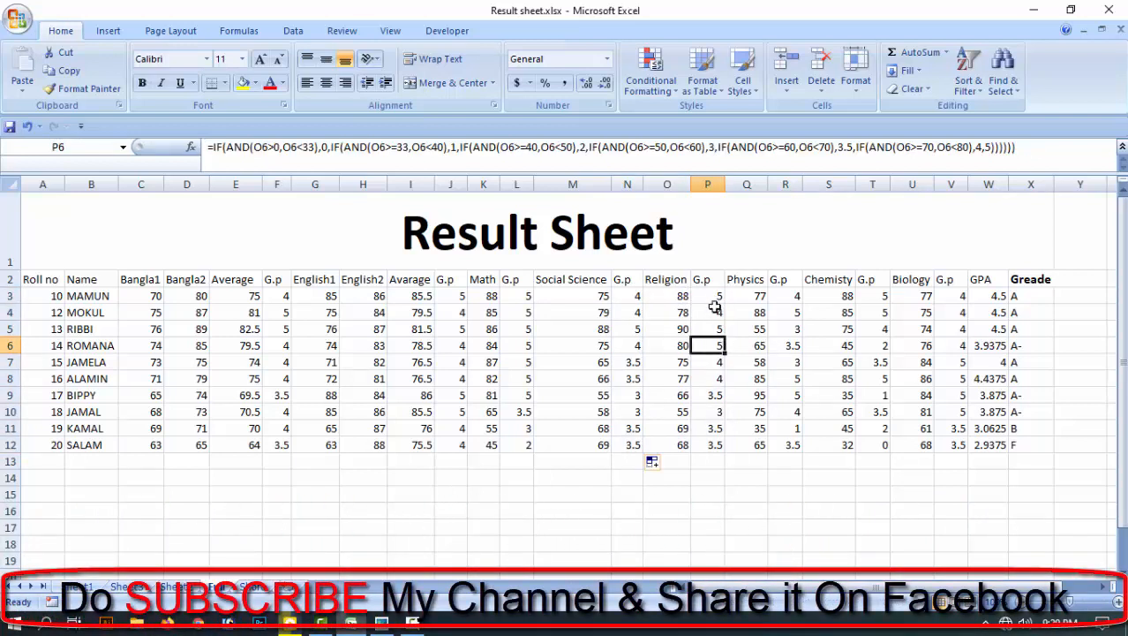
pyautogui.click(707, 325)
pyautogui.moveTo(704, 298); pyautogui.dragTo(720, 447)
pyautogui.press('Delete')
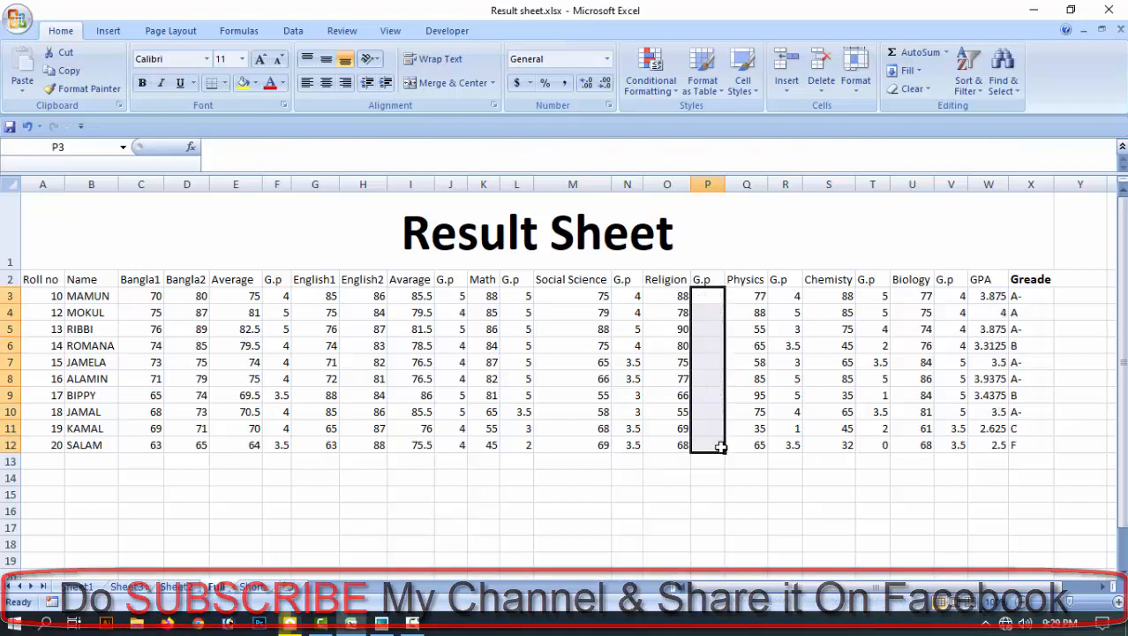
# Copy the grade point formula from N3 into P3 and fill it down the Religion column through P11
pyautogui.click(632, 296)
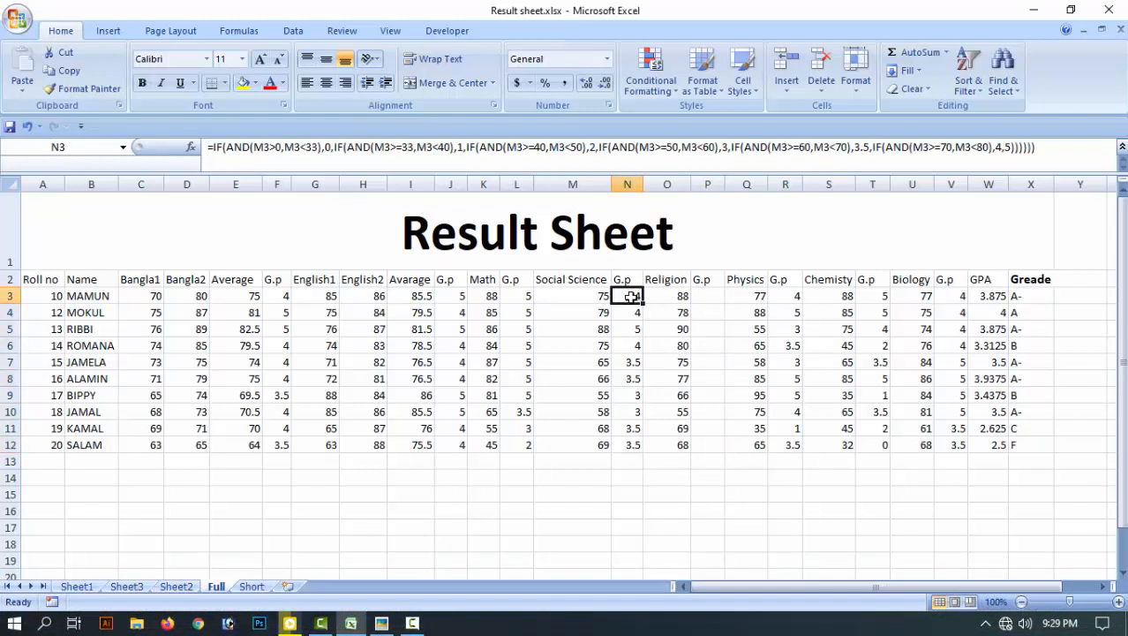
pyautogui.rightClick(632, 297)
pyautogui.click(671, 322)
pyautogui.click(714, 297)
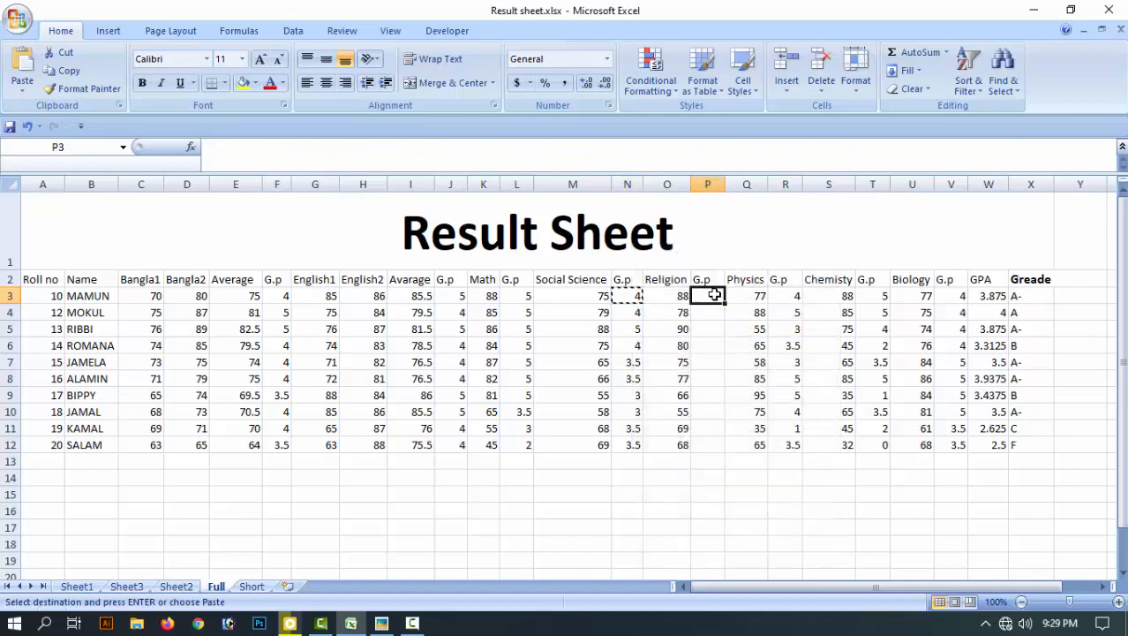
pyautogui.rightClick(715, 297)
pyautogui.click(758, 344)
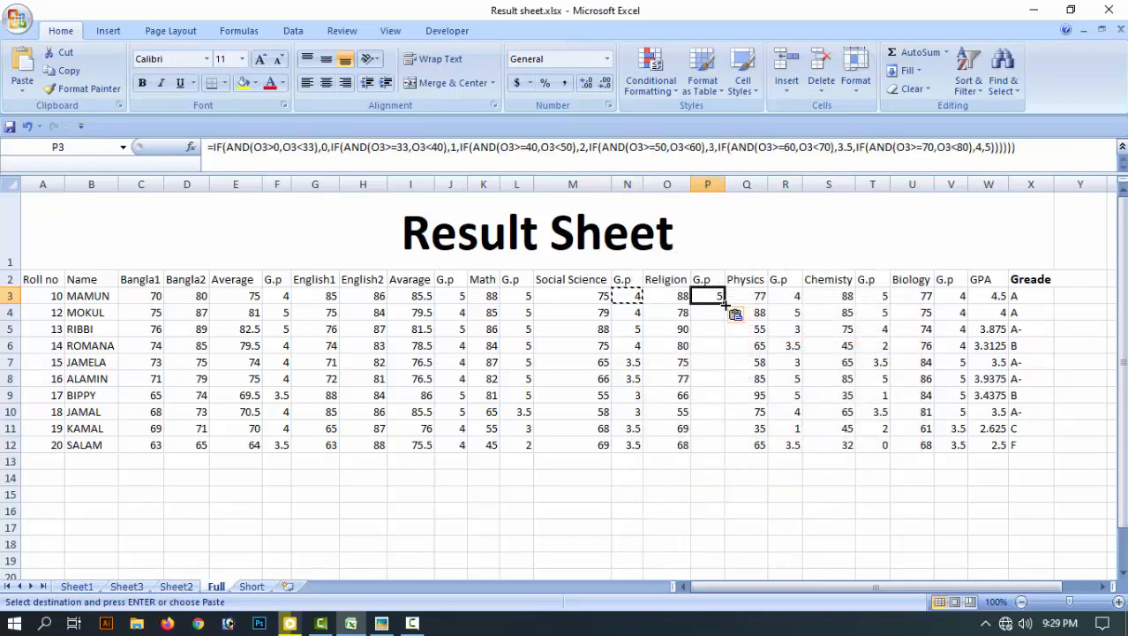
pyautogui.moveTo(724, 304); pyautogui.dragTo(726, 430)
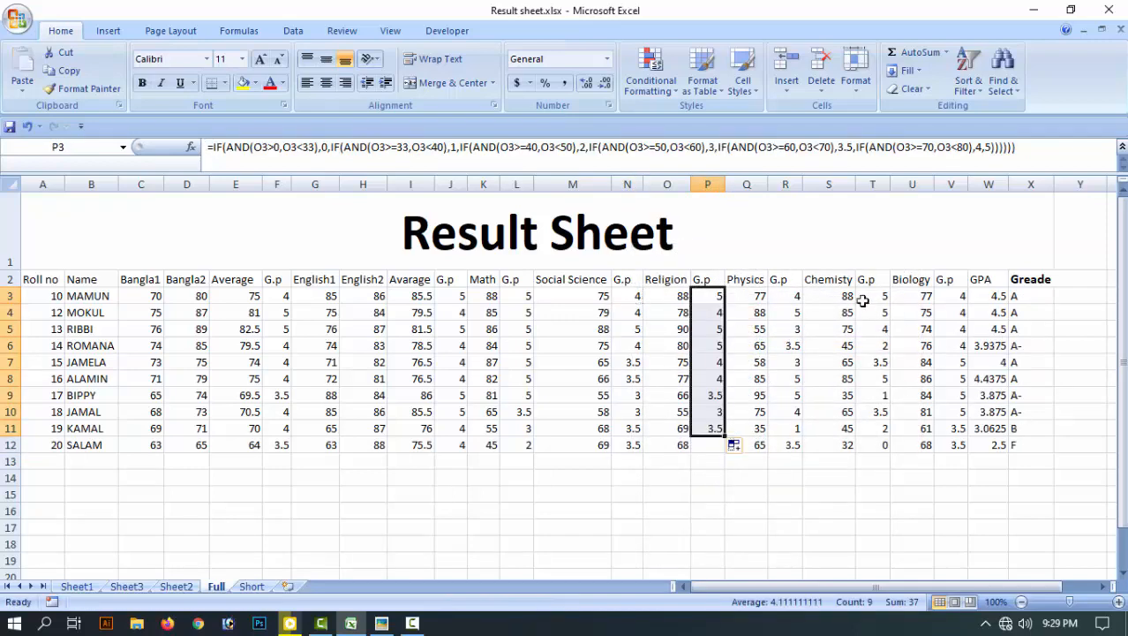
# Check the Physics mark in Q3 and clear the Physics grade points in R3:R13
pyautogui.click(756, 298)
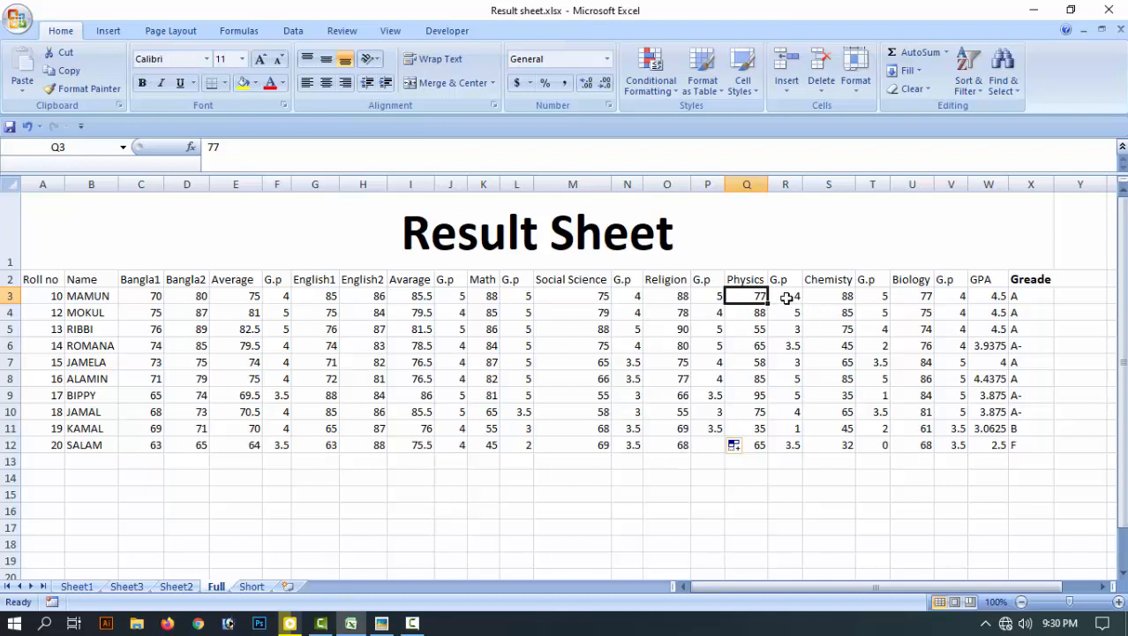
pyautogui.moveTo(785, 298); pyautogui.dragTo(793, 450)
pyautogui.press('Delete')
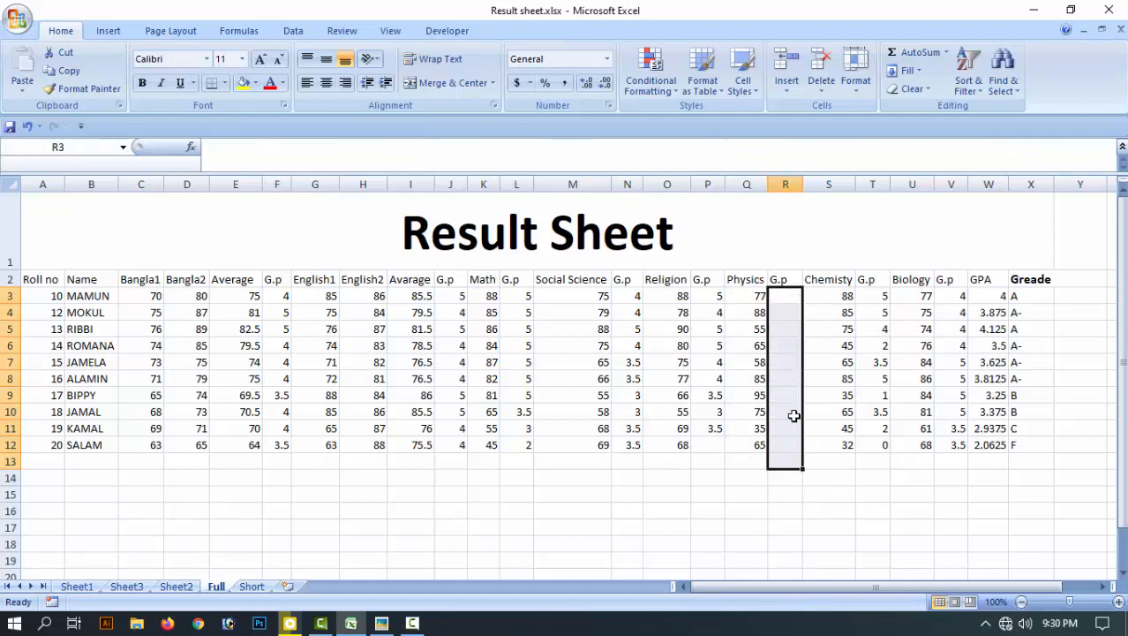
# Copy the grade point formula from P3 into R3 and fill it down the Physics column through R12
pyautogui.click(707, 300)
pyautogui.rightClick(711, 301)
pyautogui.click(768, 327)
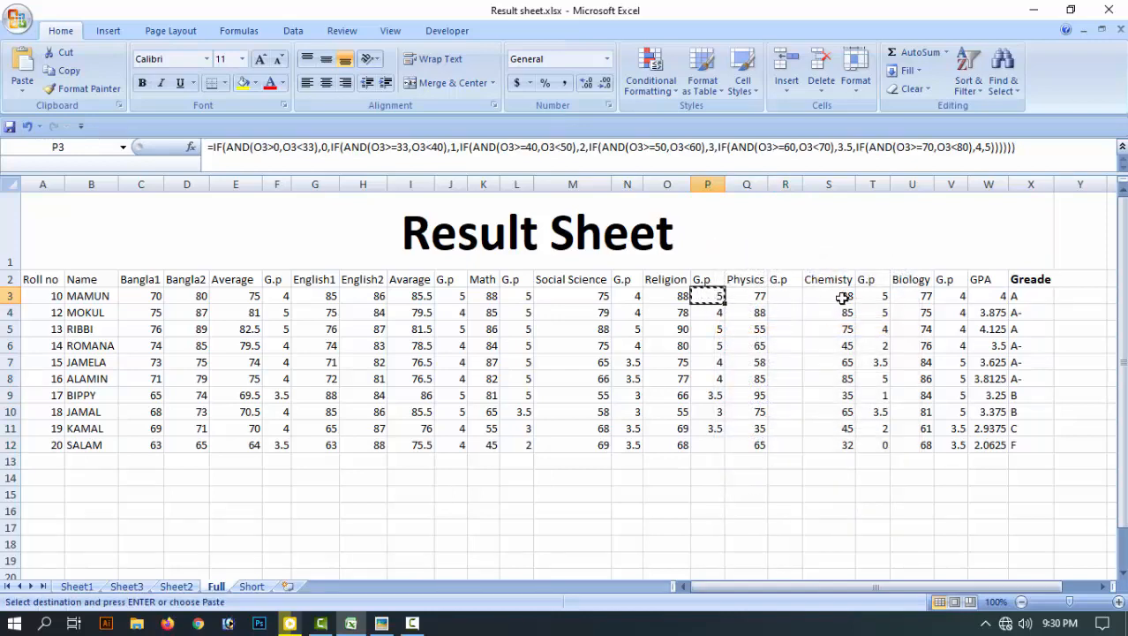
pyautogui.click(785, 296)
pyautogui.rightClick(787, 298)
pyautogui.click(829, 346)
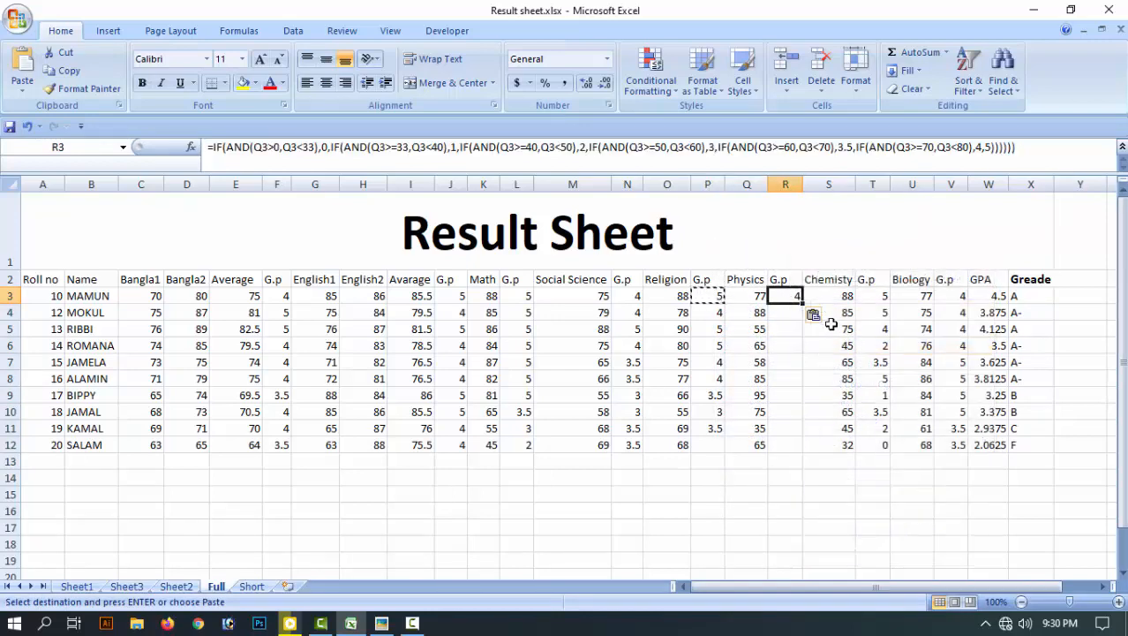
pyautogui.doubleClick(800, 303)
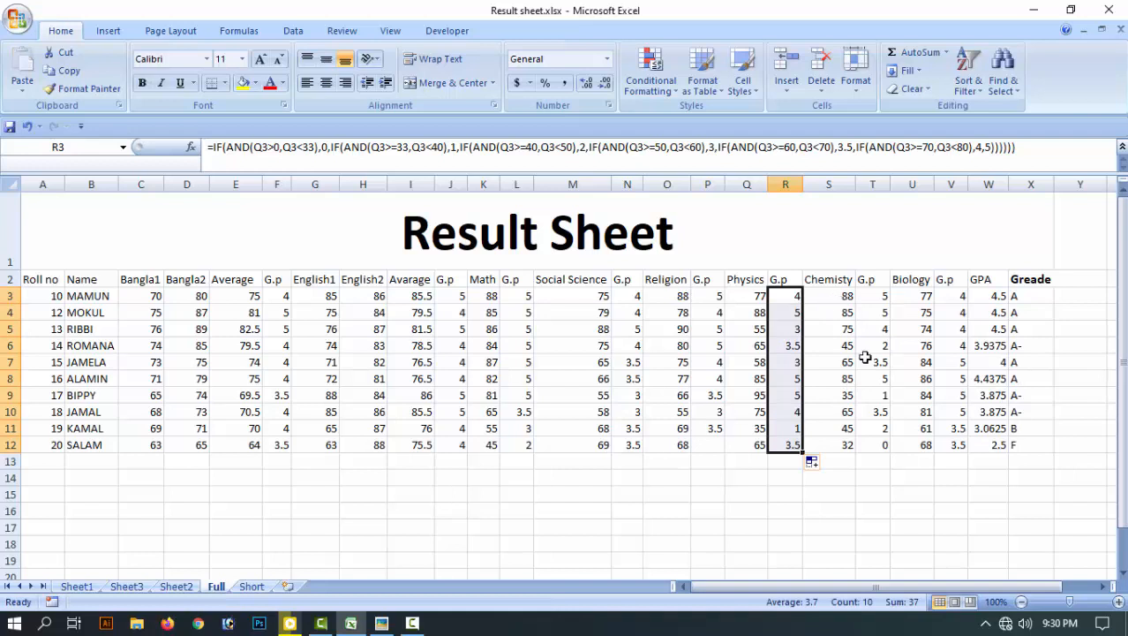
# Check the Chemistry mark in S3 and clear the Chemistry grade points in T3:T12
pyautogui.click(845, 299)
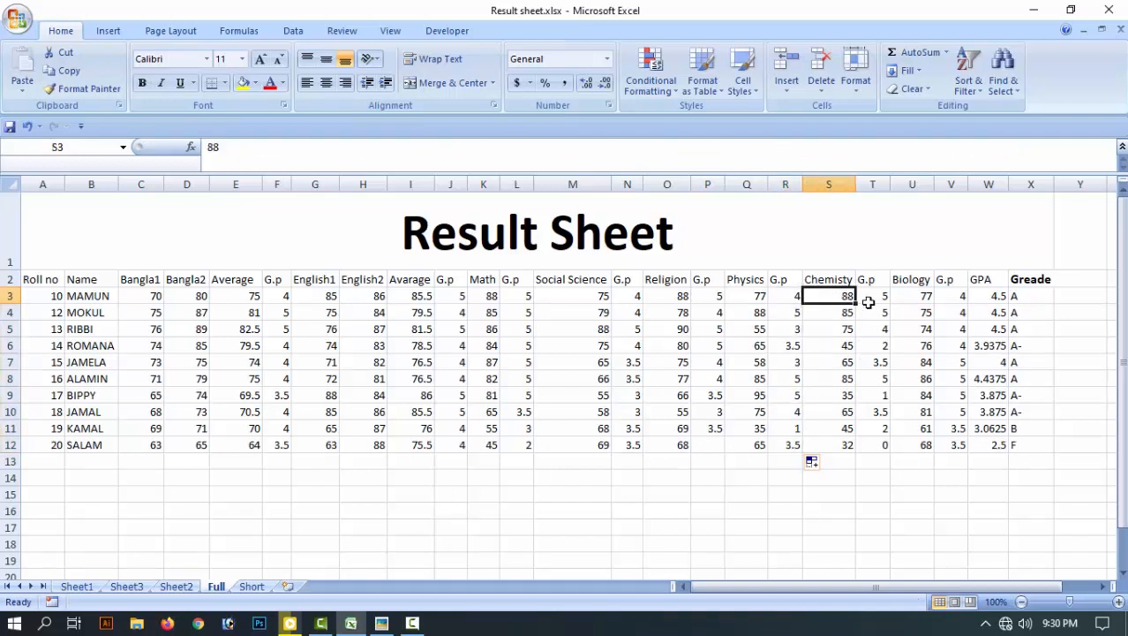
pyautogui.moveTo(875, 296); pyautogui.dragTo(876, 444)
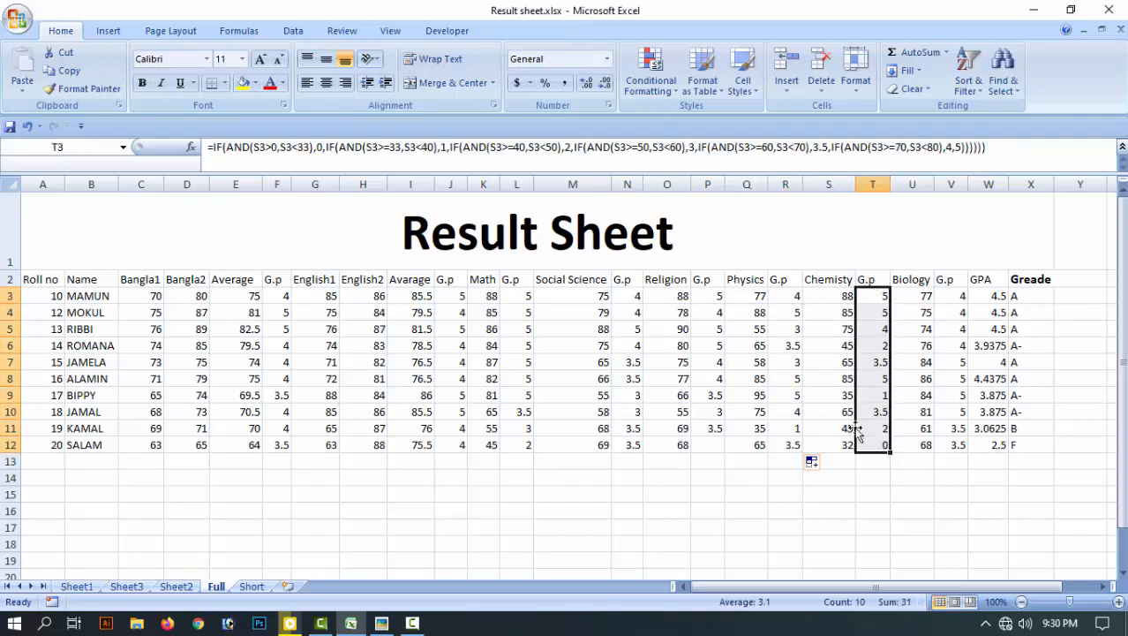
pyautogui.press('Delete')
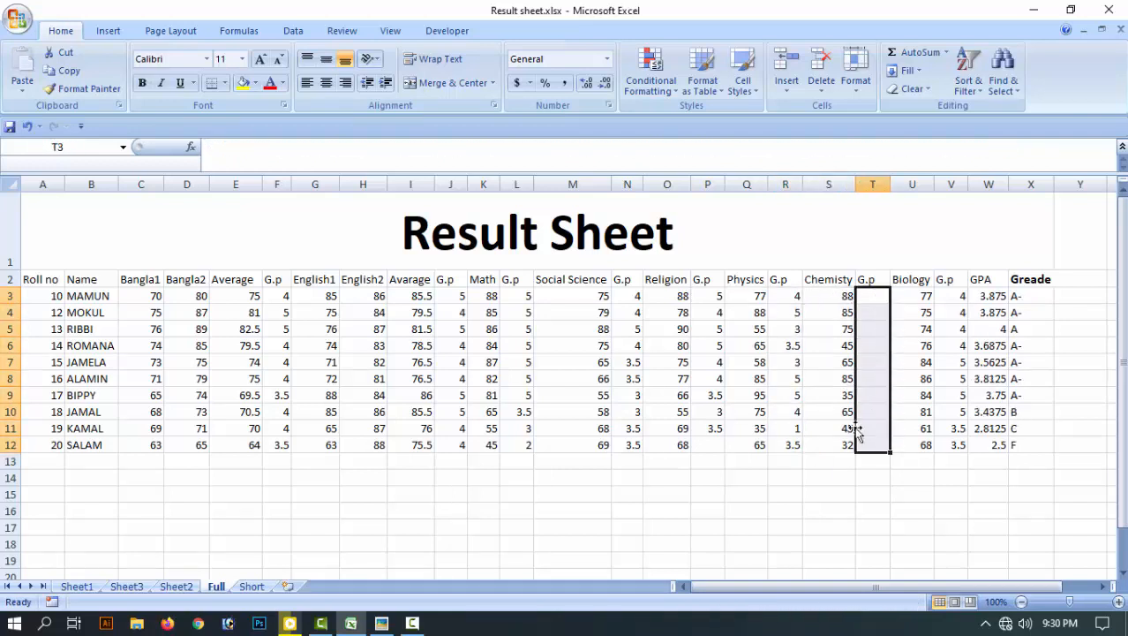
# Copy the grade point formula from R3 into T3 and fill it down the Chemistry column through T12
pyautogui.click(790, 297)
pyautogui.rightClick(788, 297)
pyautogui.click(835, 325)
pyautogui.click(875, 294)
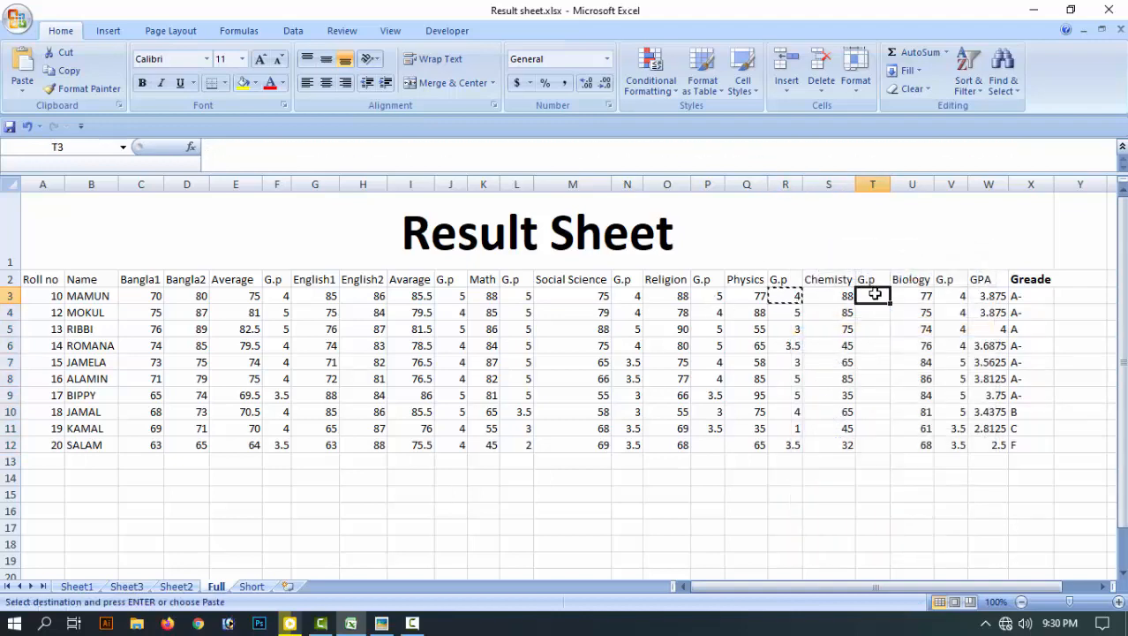
pyautogui.rightClick(874, 295)
pyautogui.click(912, 343)
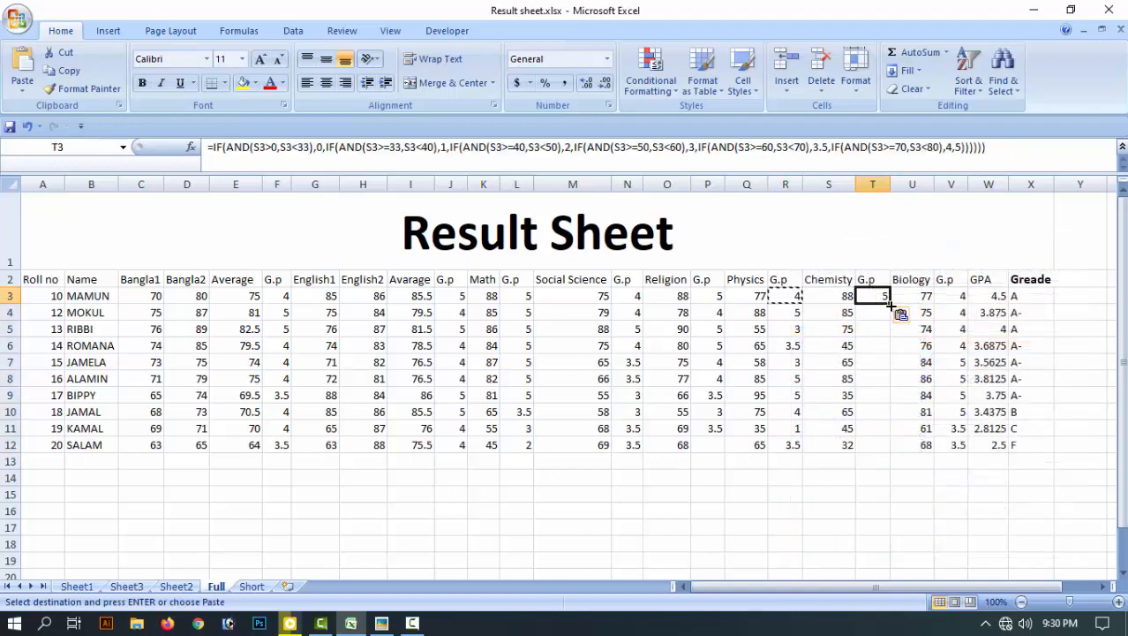
pyautogui.doubleClick(891, 304)
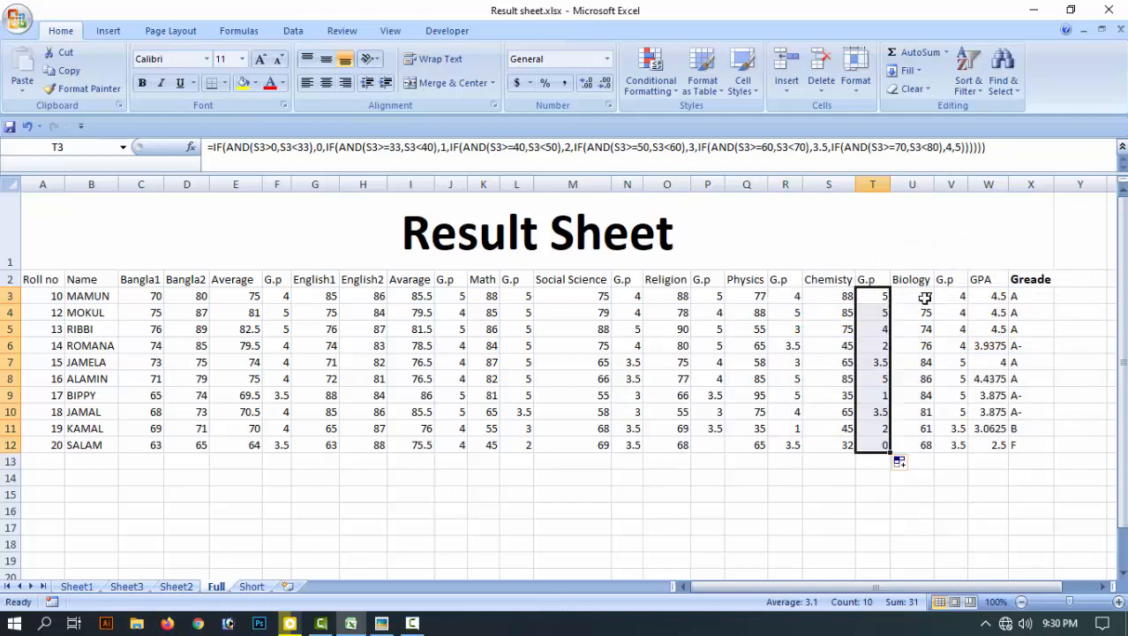
# Clear the Biology grade points in V3:V12 and refill them with the grade point formula copied from T3
pyautogui.click(925, 298)
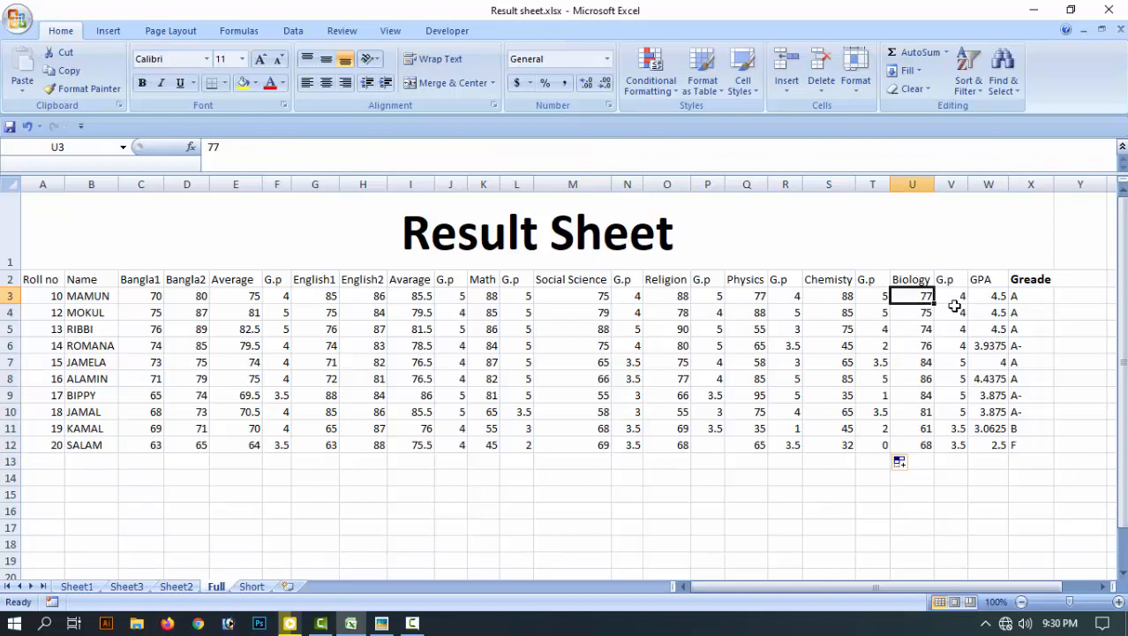
pyautogui.moveTo(951, 298); pyautogui.dragTo(958, 444)
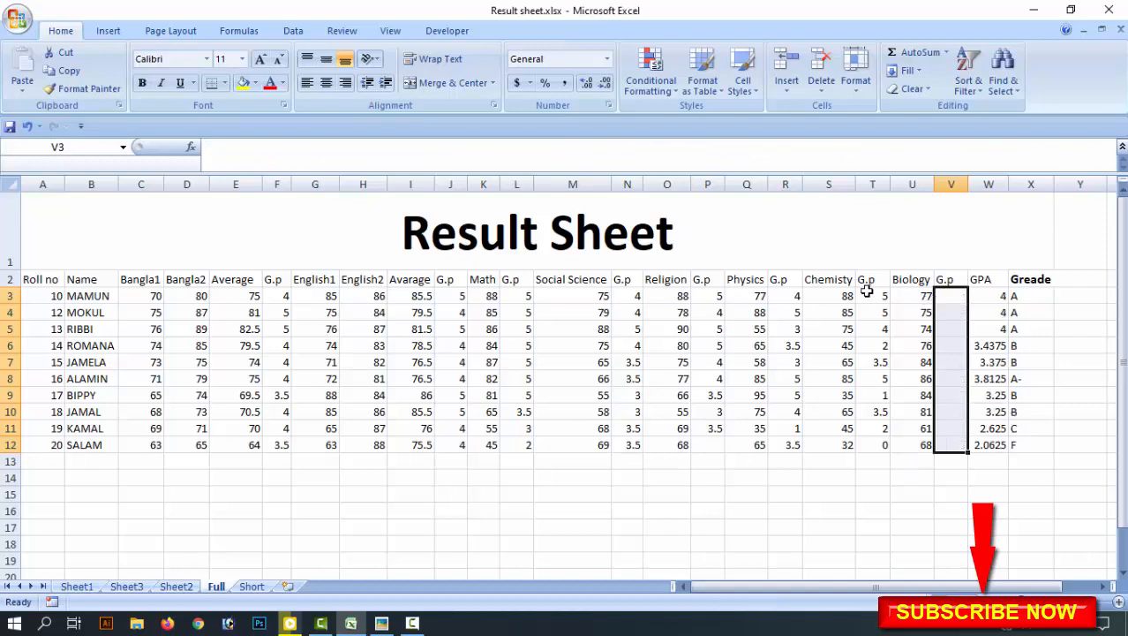
pyautogui.rightClick(867, 291)
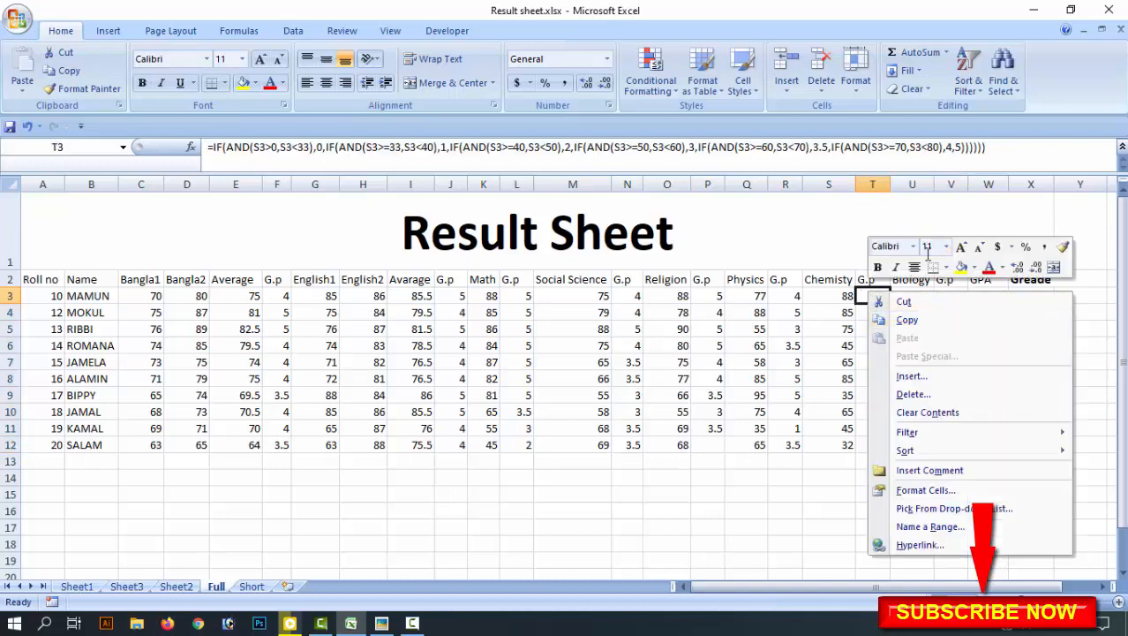
pyautogui.click(909, 321)
pyautogui.click(956, 296)
pyautogui.rightClick(956, 297)
pyautogui.click(971, 343)
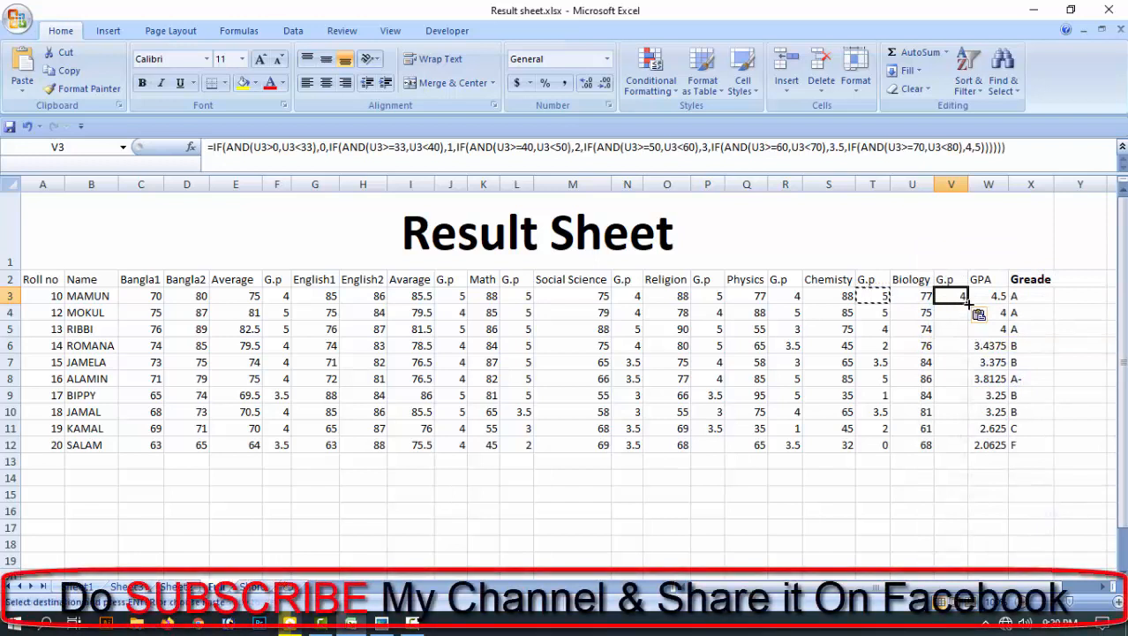
pyautogui.doubleClick(968, 303)
# Examine the GPA formula in W3 and the G.p, GPA and Greade column headings
pyautogui.click(995, 297)
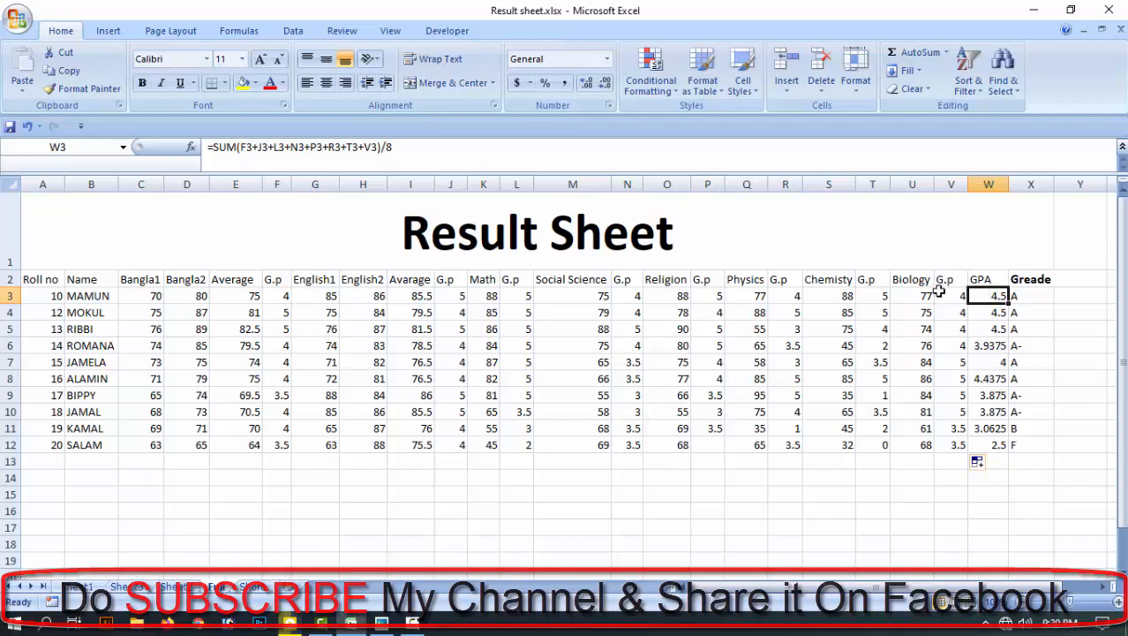
pyautogui.click(947, 281)
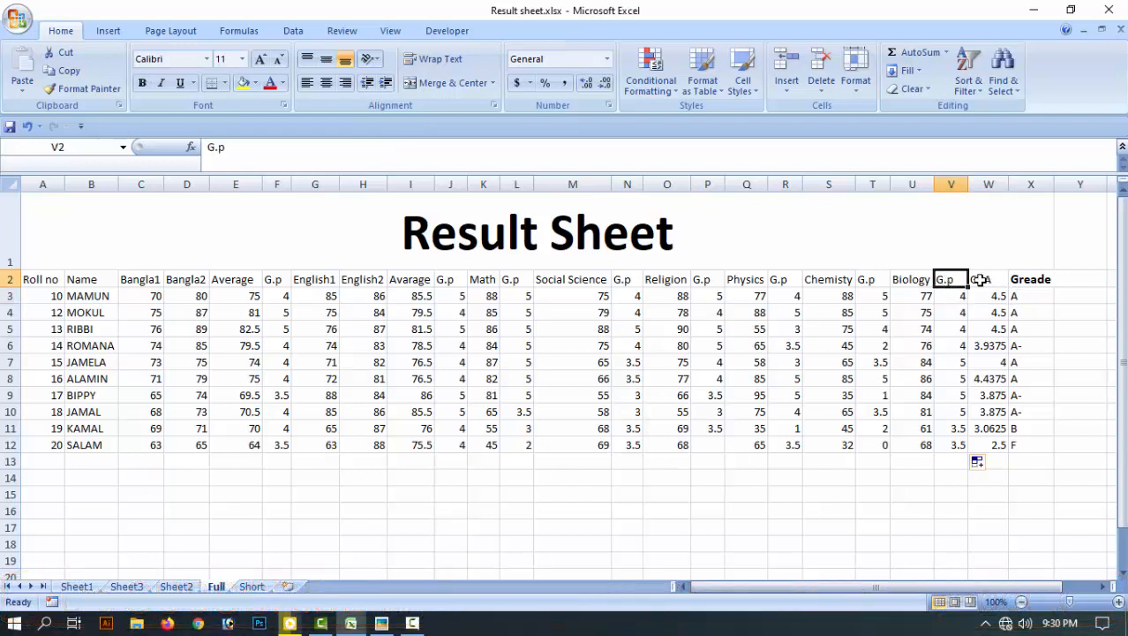
pyautogui.click(980, 280)
pyautogui.click(993, 297)
pyautogui.click(1043, 280)
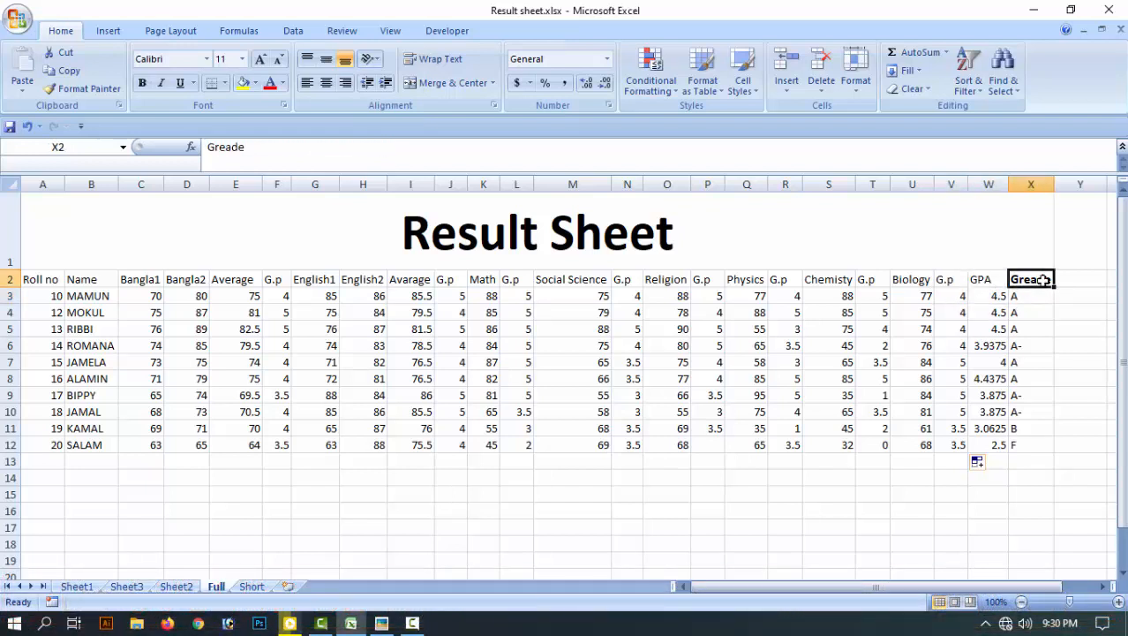
# Delete the GPA formula in W3 and clear the GPA column through W11
pyautogui.click(992, 295)
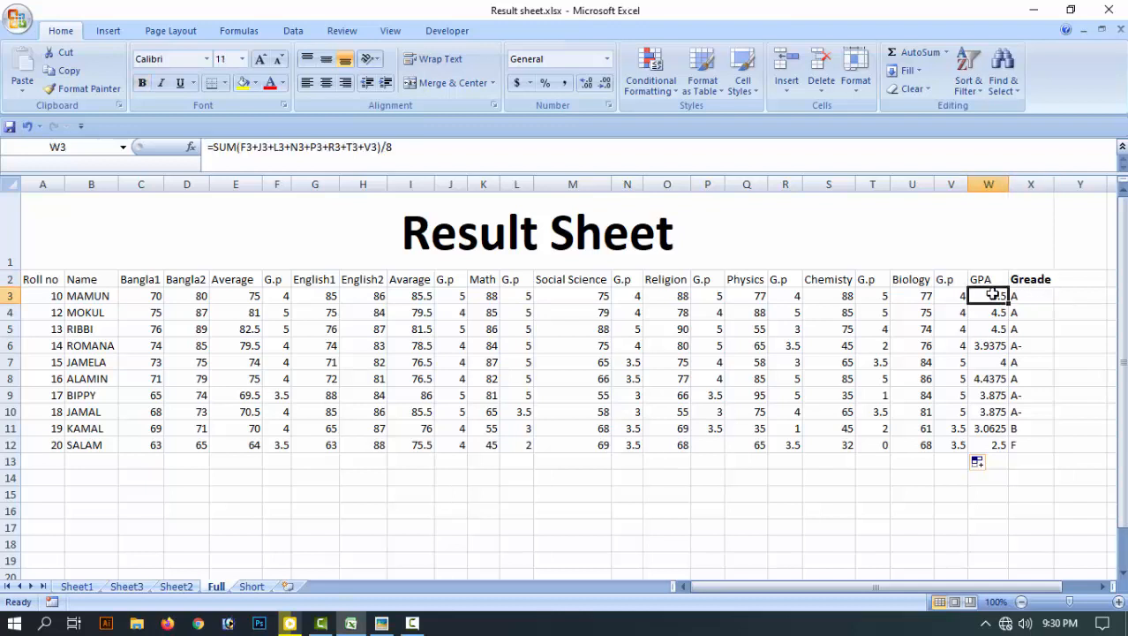
pyautogui.doubleClick(993, 297)
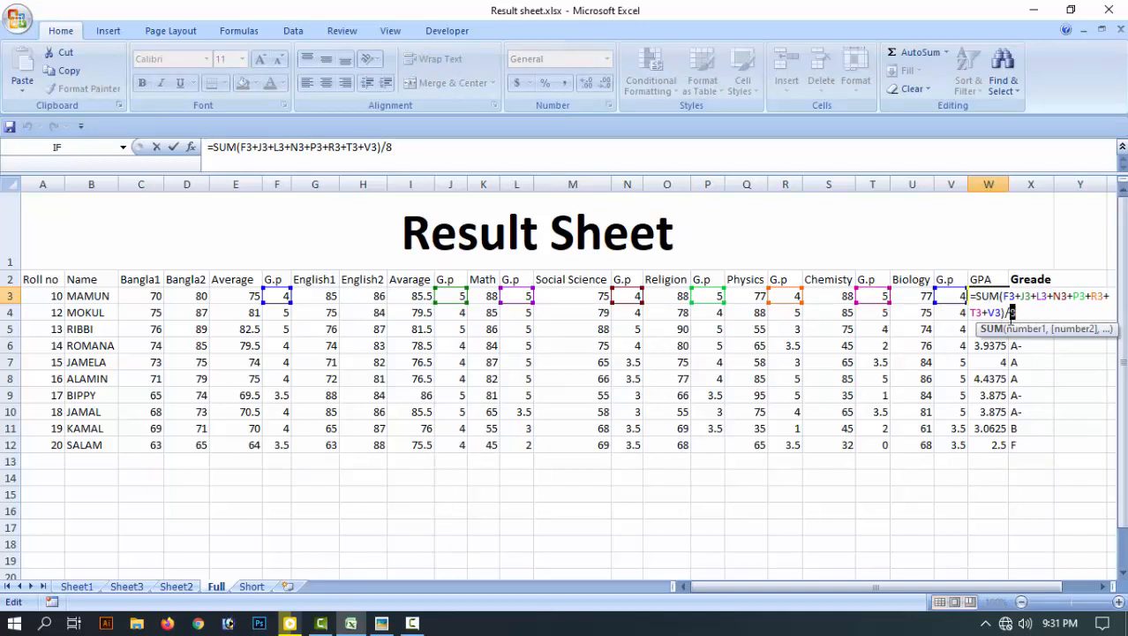
pyautogui.moveTo(1012, 312); pyautogui.dragTo(971, 296)
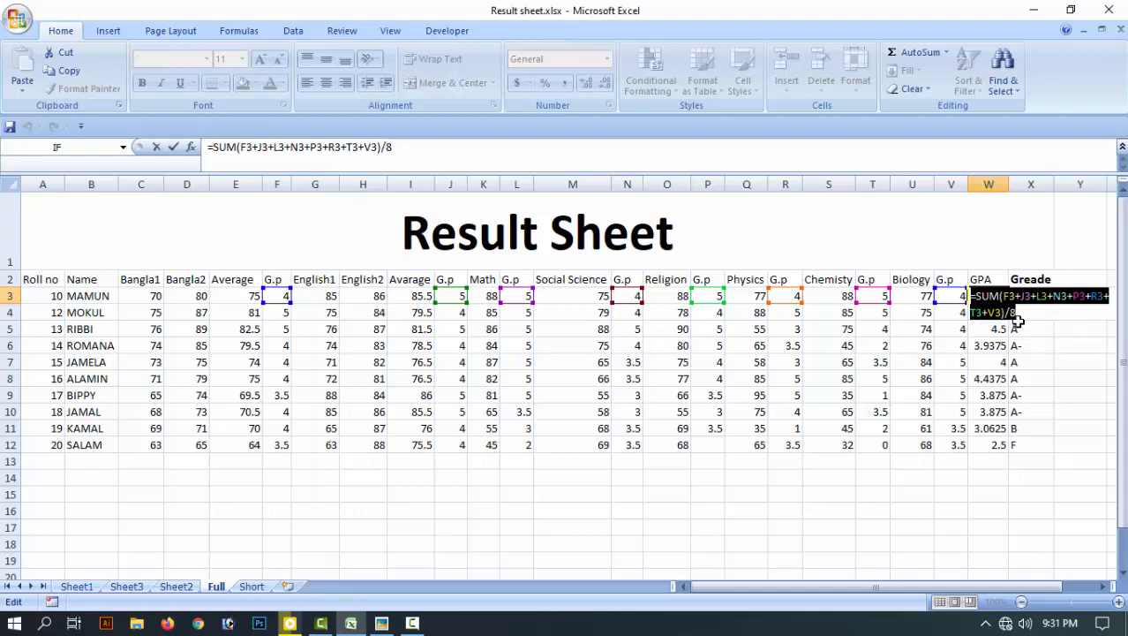
pyautogui.press('BackSpace')
pyautogui.click(988, 328)
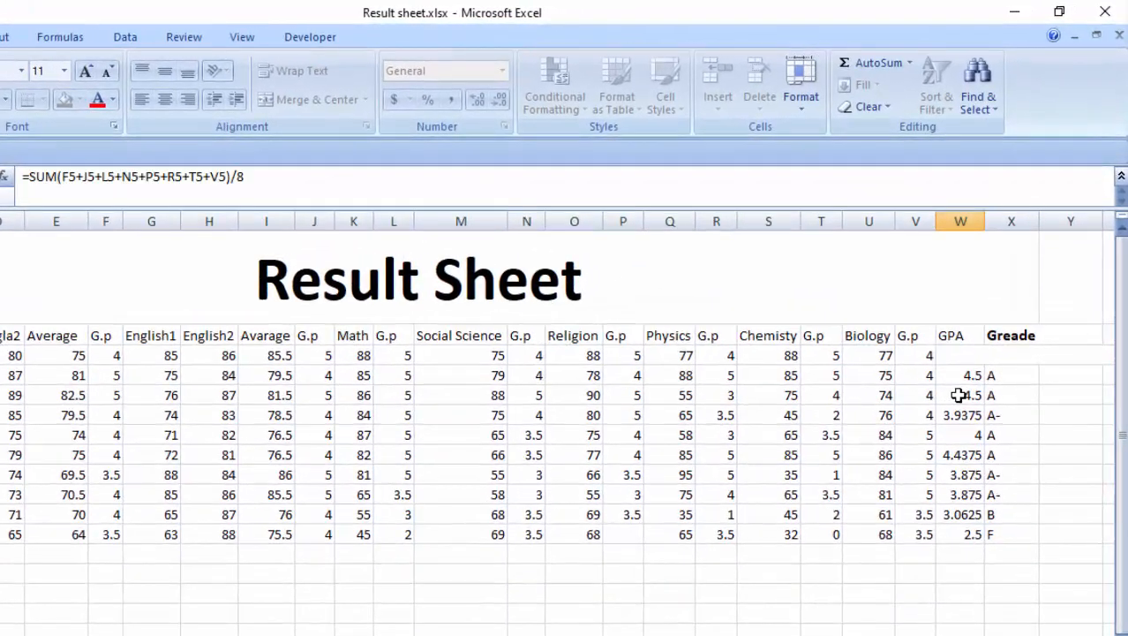
pyautogui.press('Up')
pyautogui.press('Up')
pyautogui.moveTo(965, 387); pyautogui.dragTo(974, 517)
pyautogui.press('Delete')
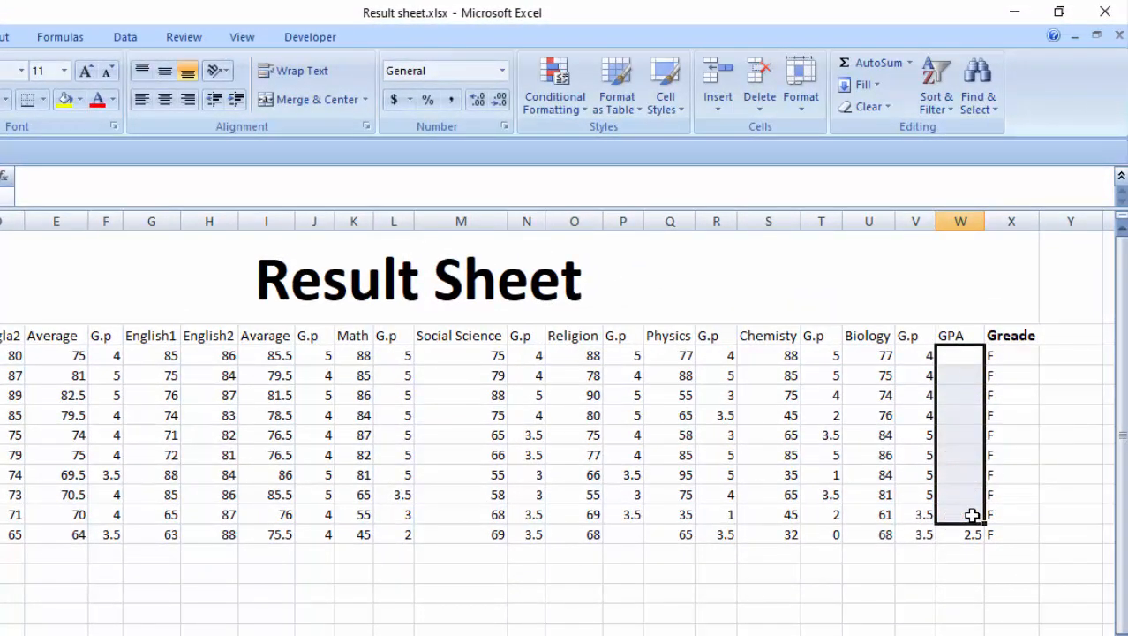
# Start a SUM formula in W3 that adds the Bangla, English and Math grade points F3, J3 and L3
pyautogui.click(968, 356)
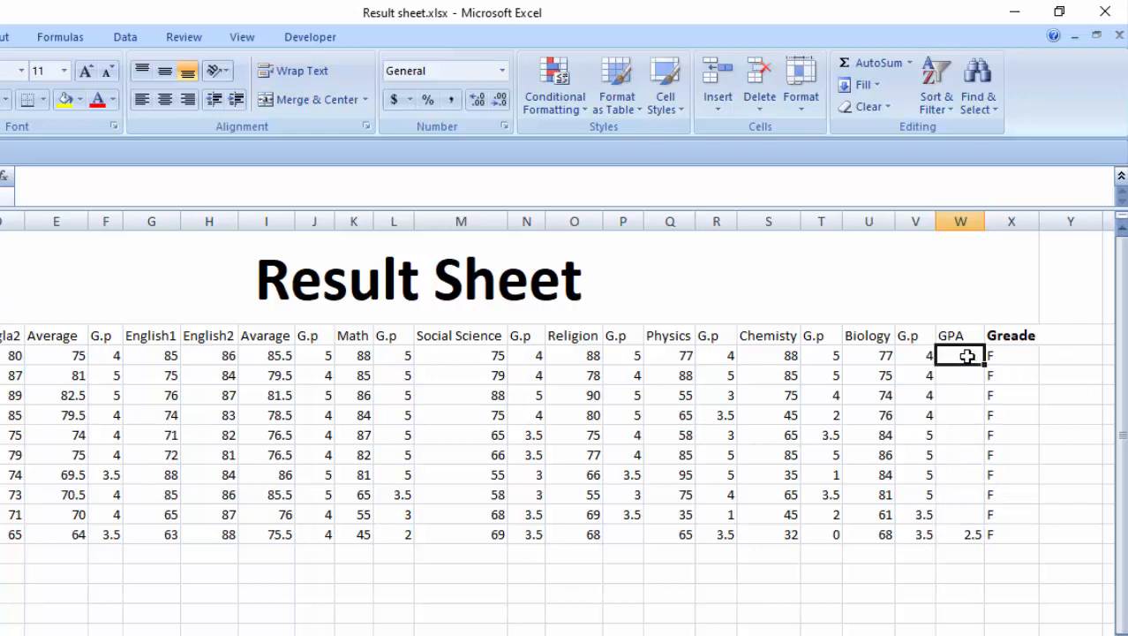
pyautogui.write('=sum')
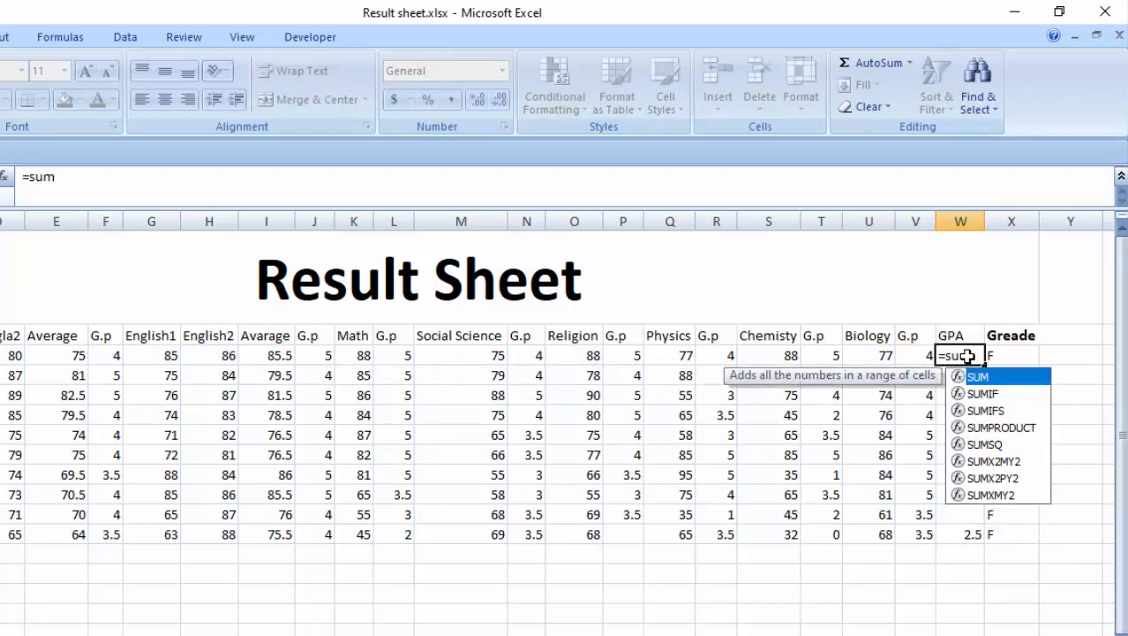
pyautogui.write('(')
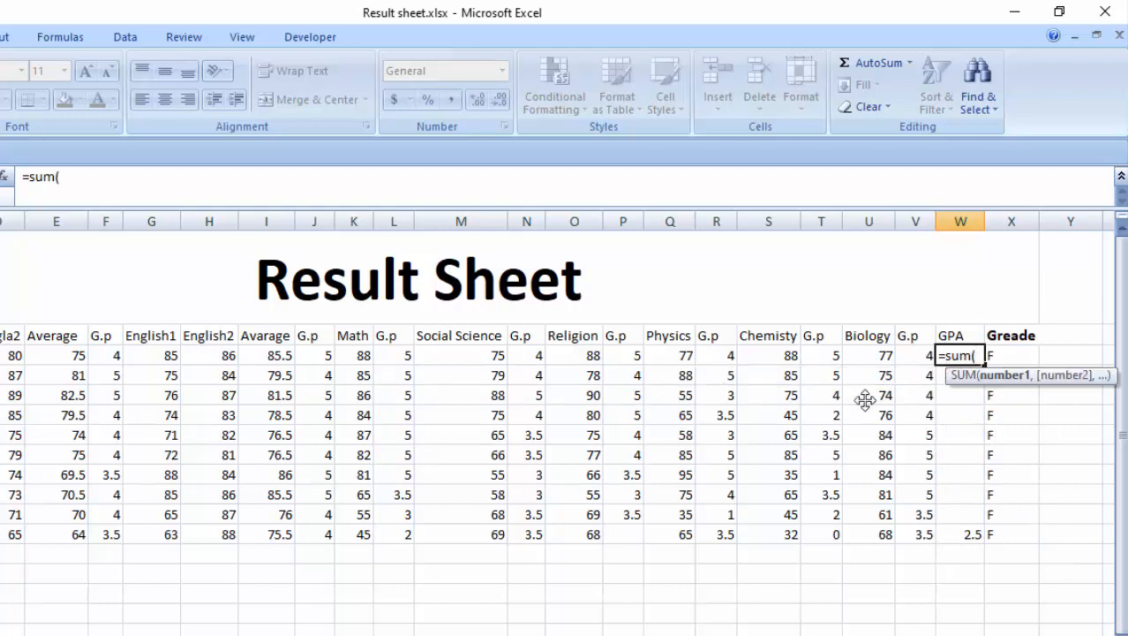
pyautogui.click(111, 355)
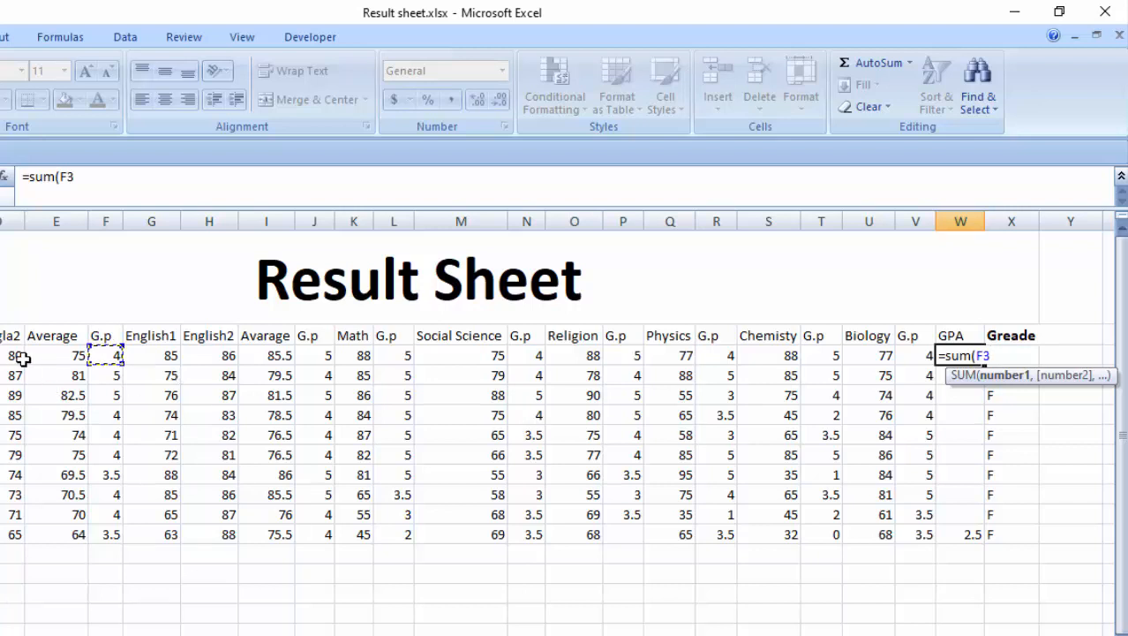
pyautogui.write('+')
pyautogui.click(313, 355)
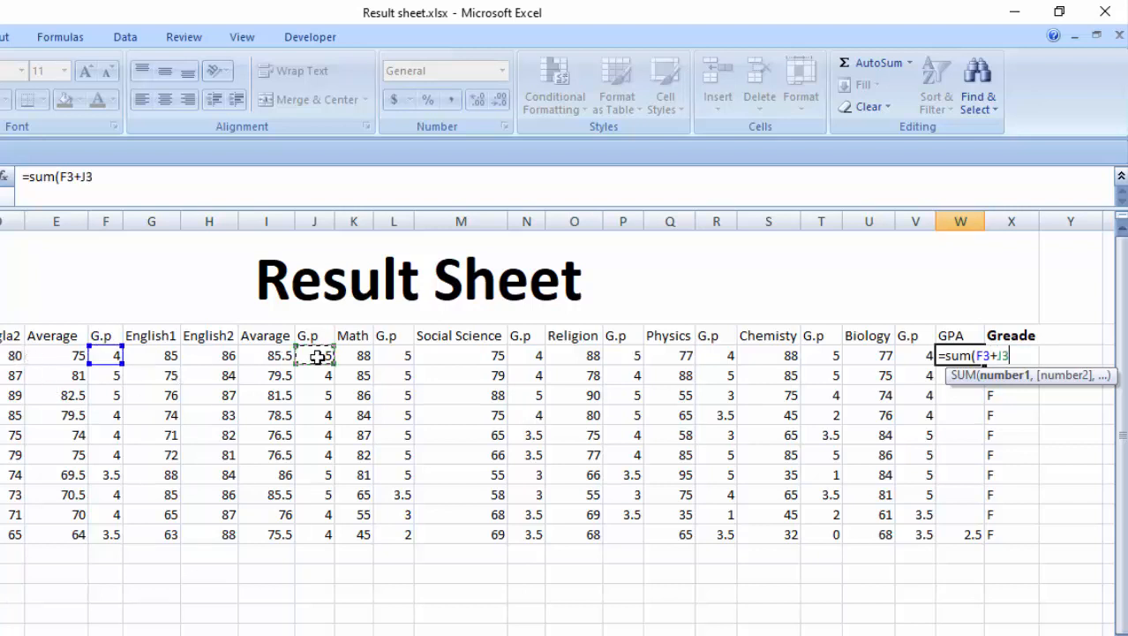
pyautogui.click(397, 355)
pyautogui.write('+')
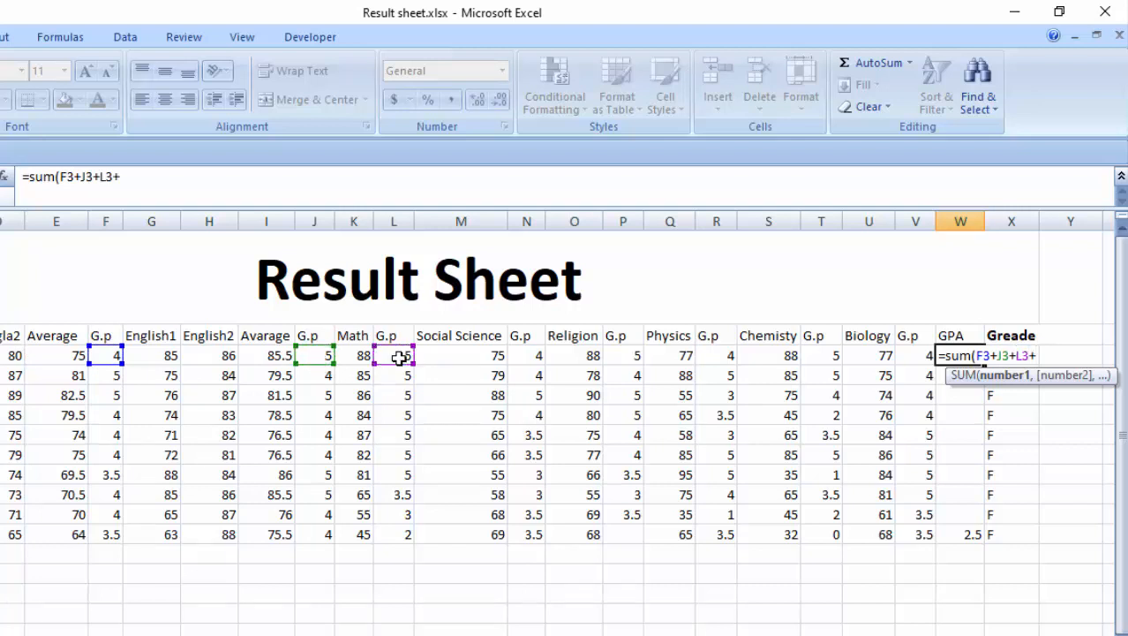
# Extend the SUM in W3 with the remaining grade points N3, P3, R3, T3 and V3
pyautogui.click(534, 355)
pyautogui.write('+')
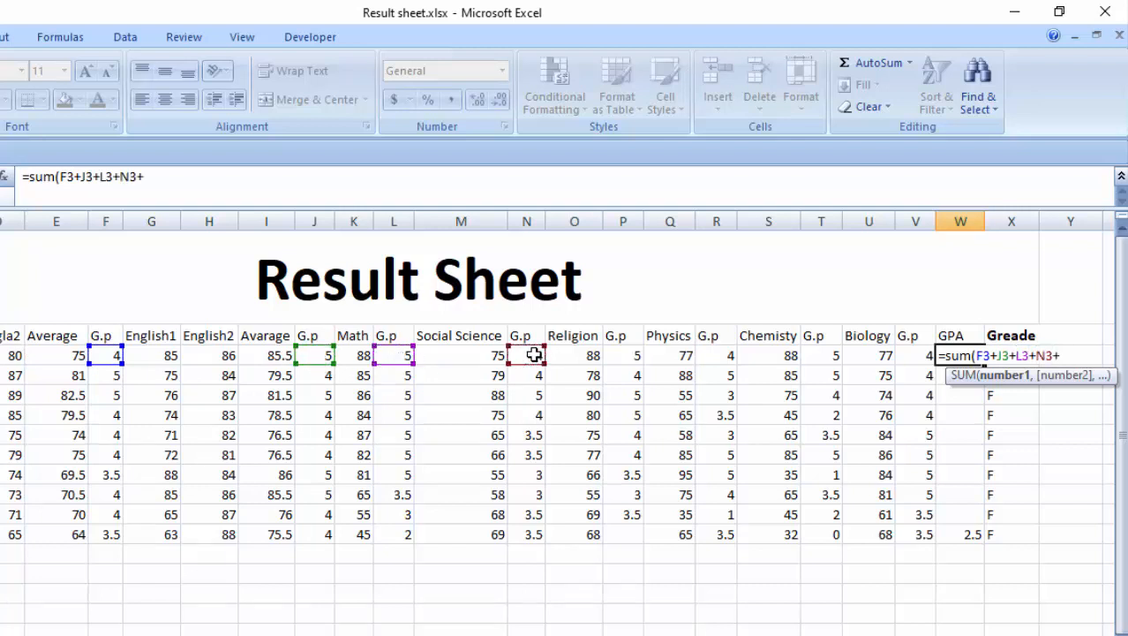
pyautogui.click(623, 355)
pyautogui.write('+')
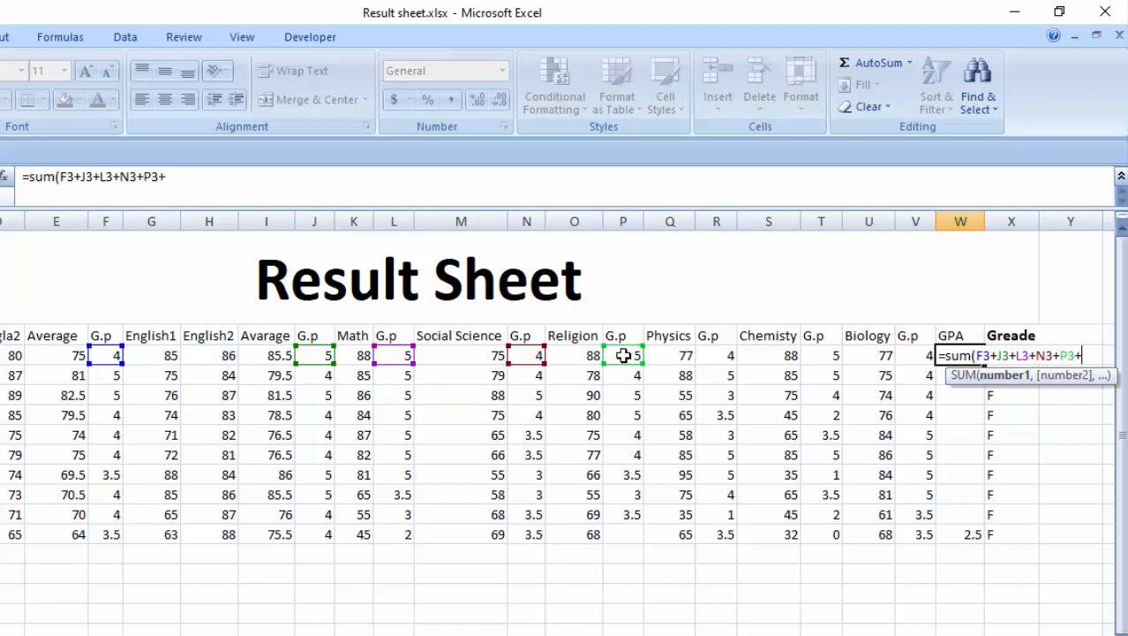
pyautogui.click(721, 355)
pyautogui.write('+')
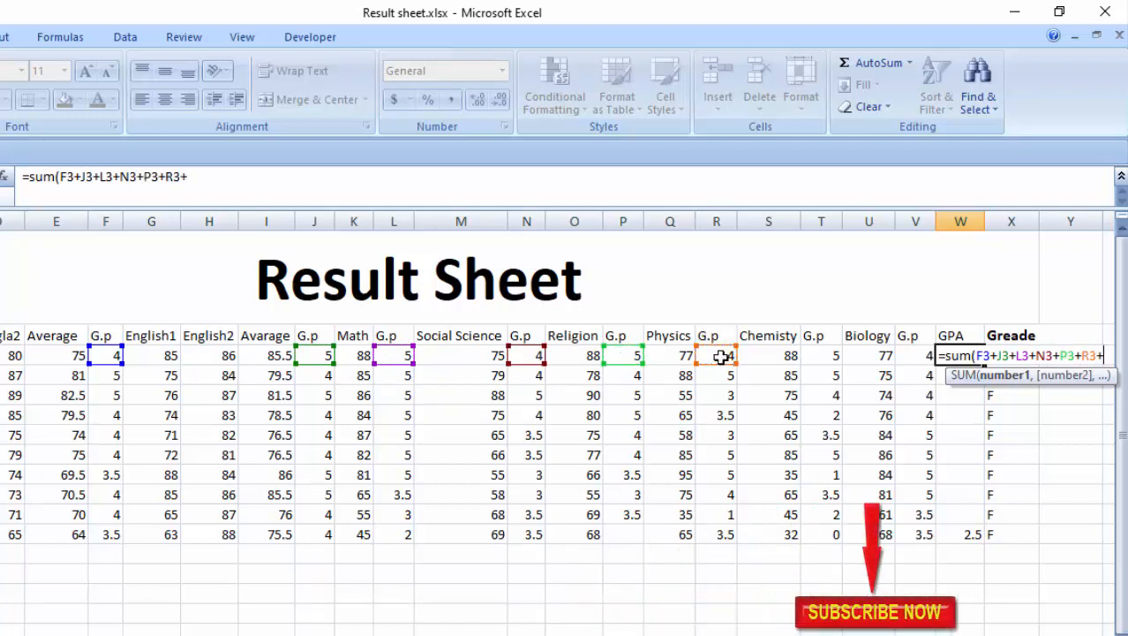
pyautogui.click(821, 354)
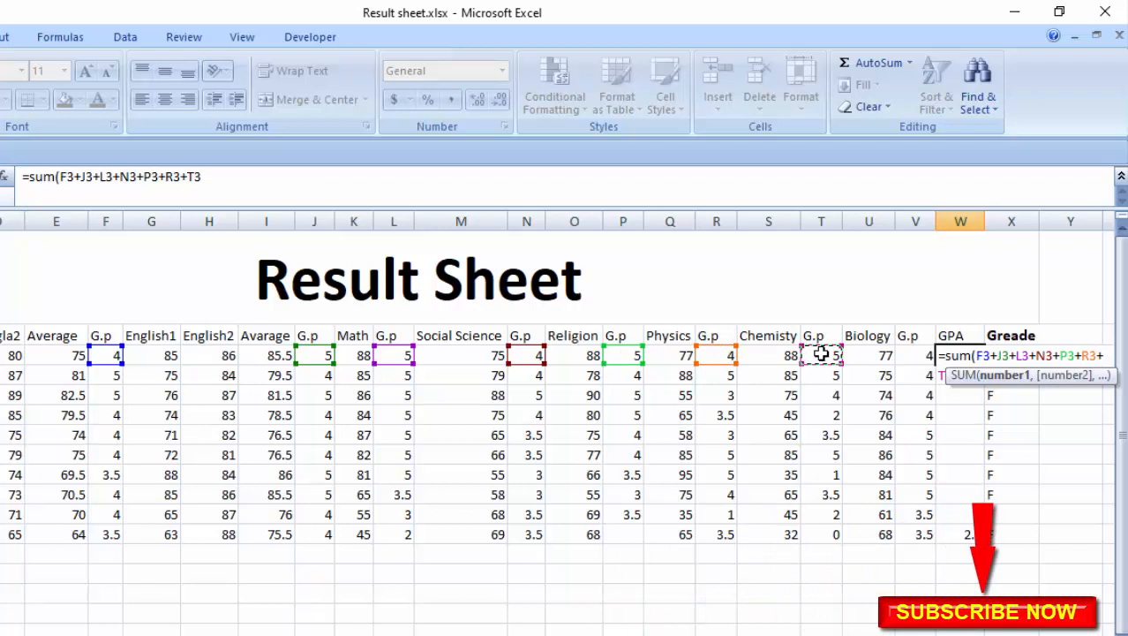
pyautogui.write('+')
pyautogui.click(904, 355)
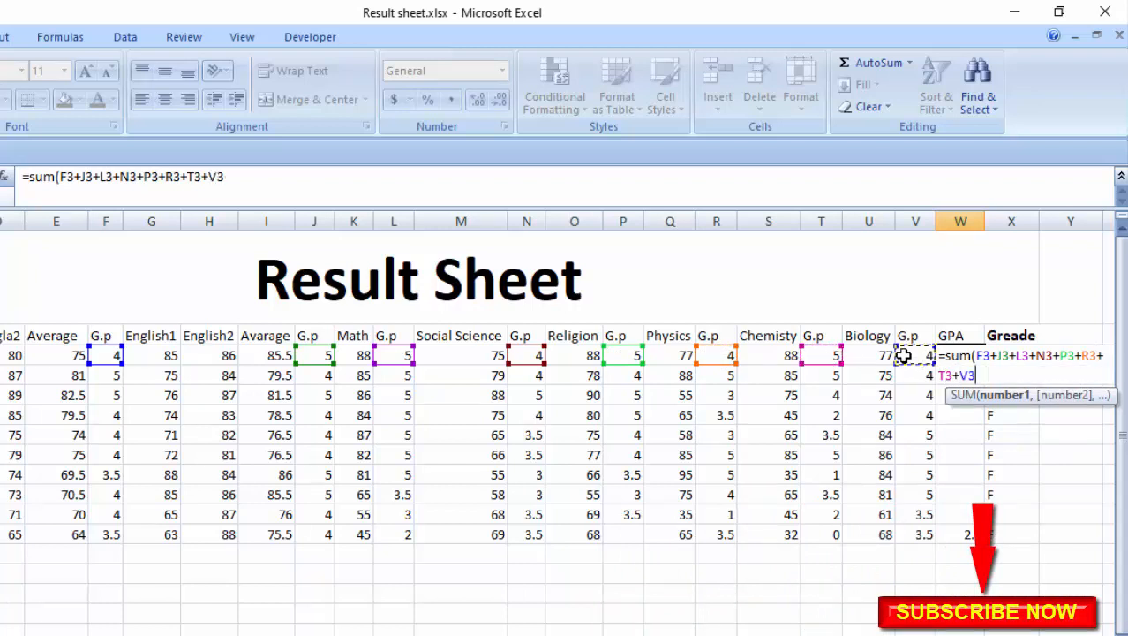
# Close the SUM in W3 after V3, divide it by 8, and fill the GPA formula down through W11
pyautogui.click(1010, 356)
pyautogui.click(1028, 357)
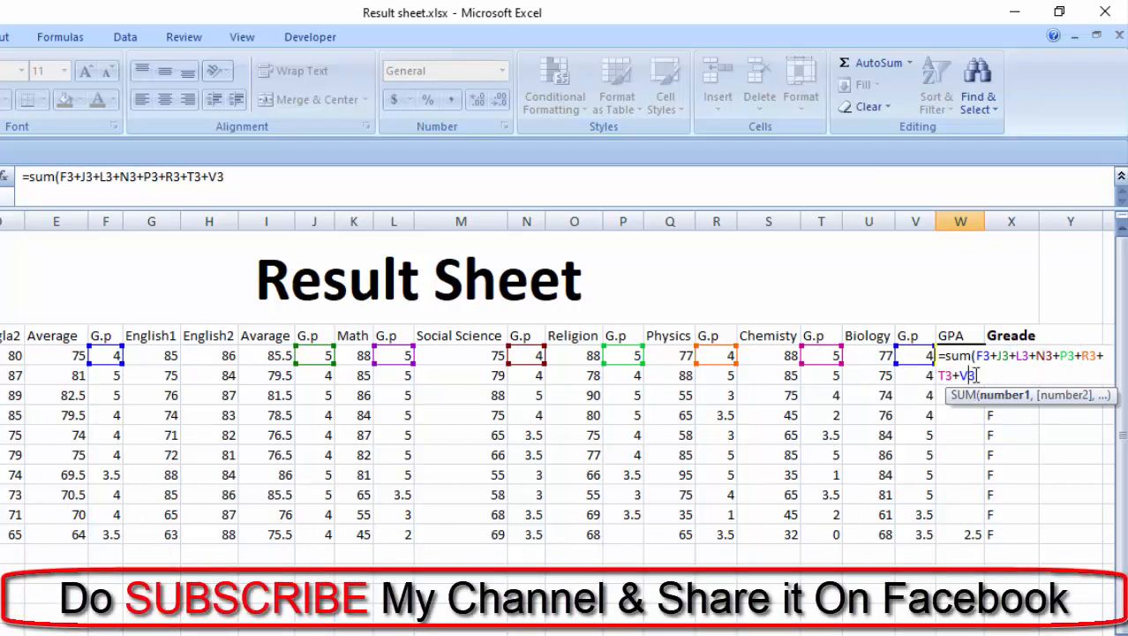
pyautogui.write(')')
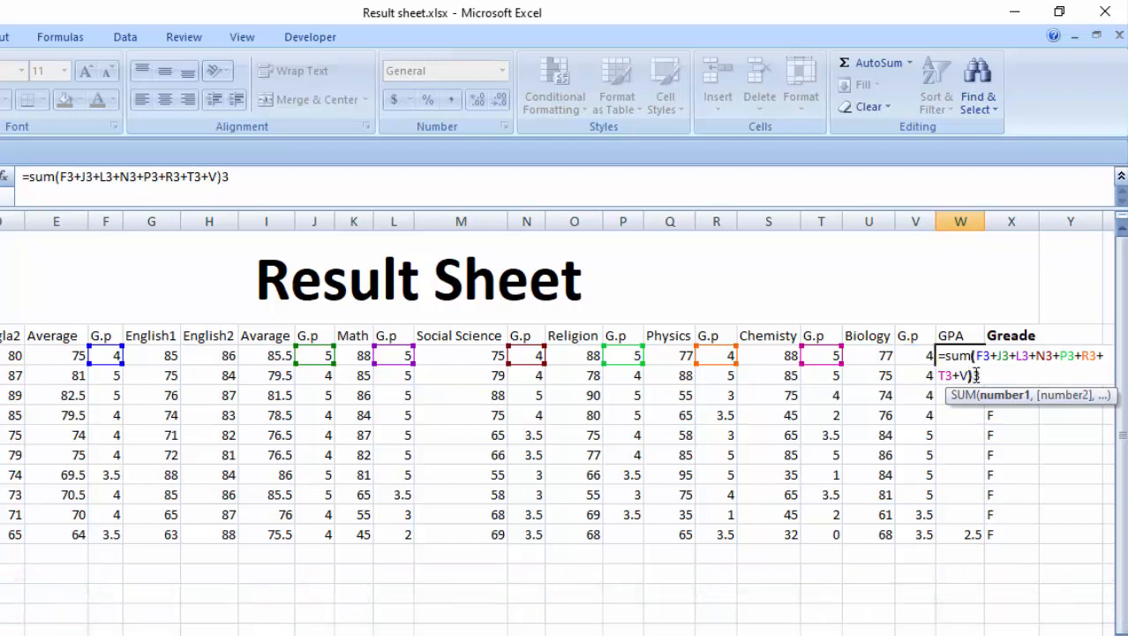
pyautogui.write('/8')
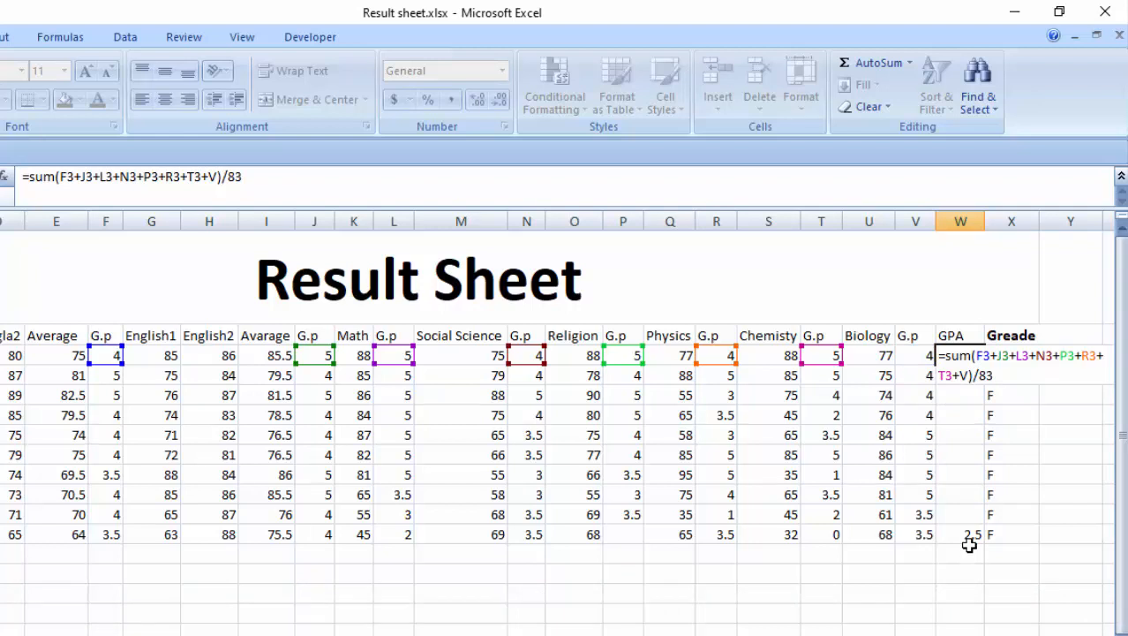
pyautogui.press('BackSpace')
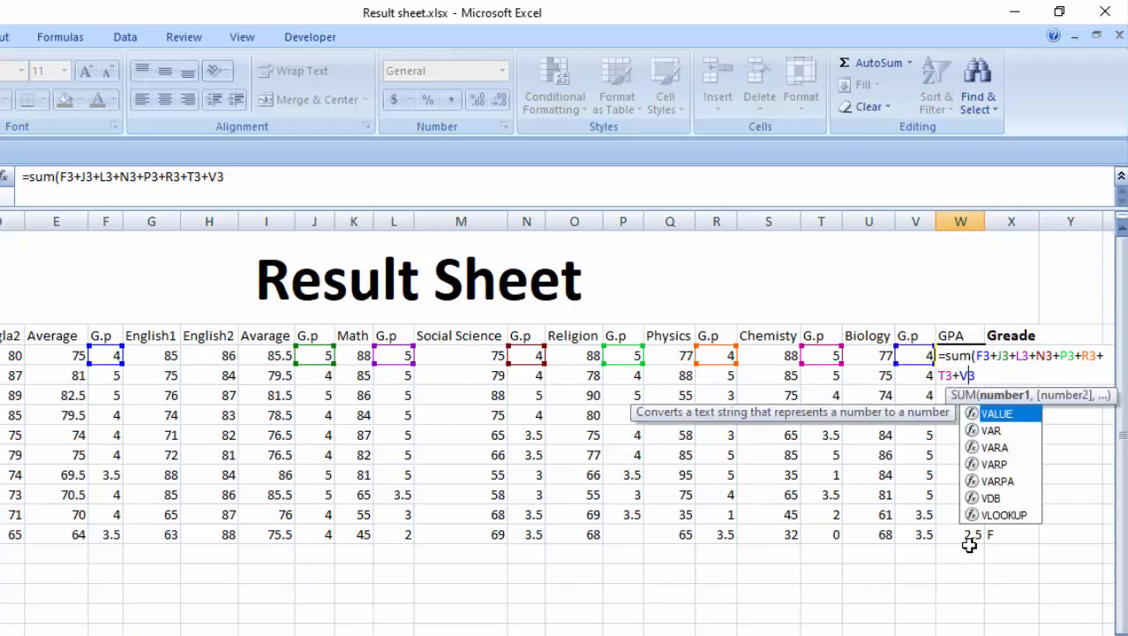
pyautogui.press('Right')
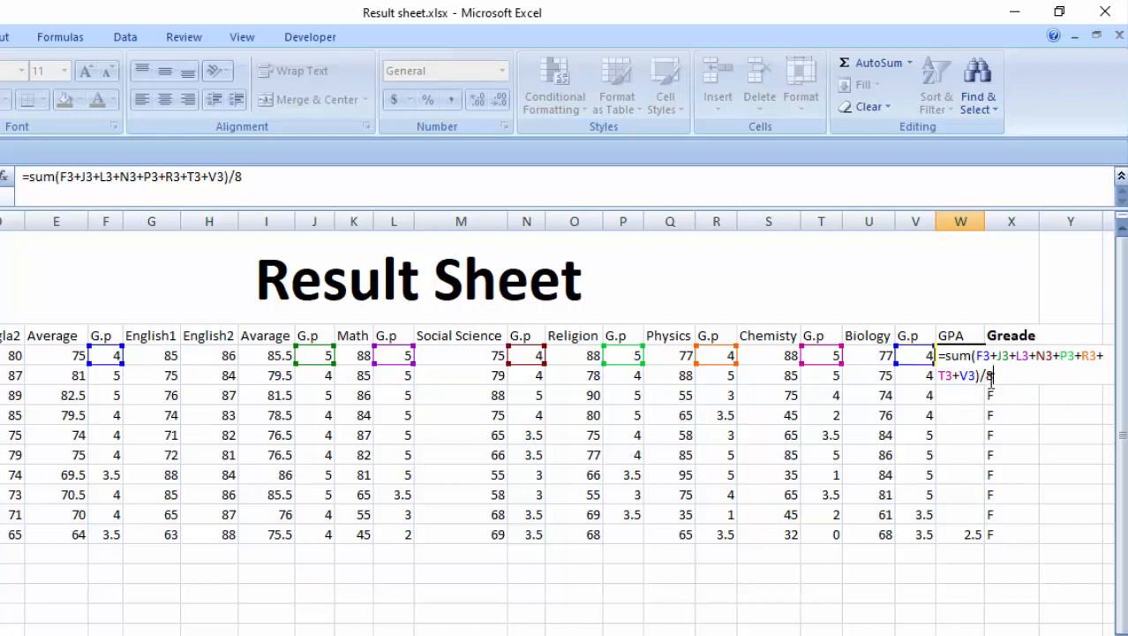
pyautogui.press('Return')
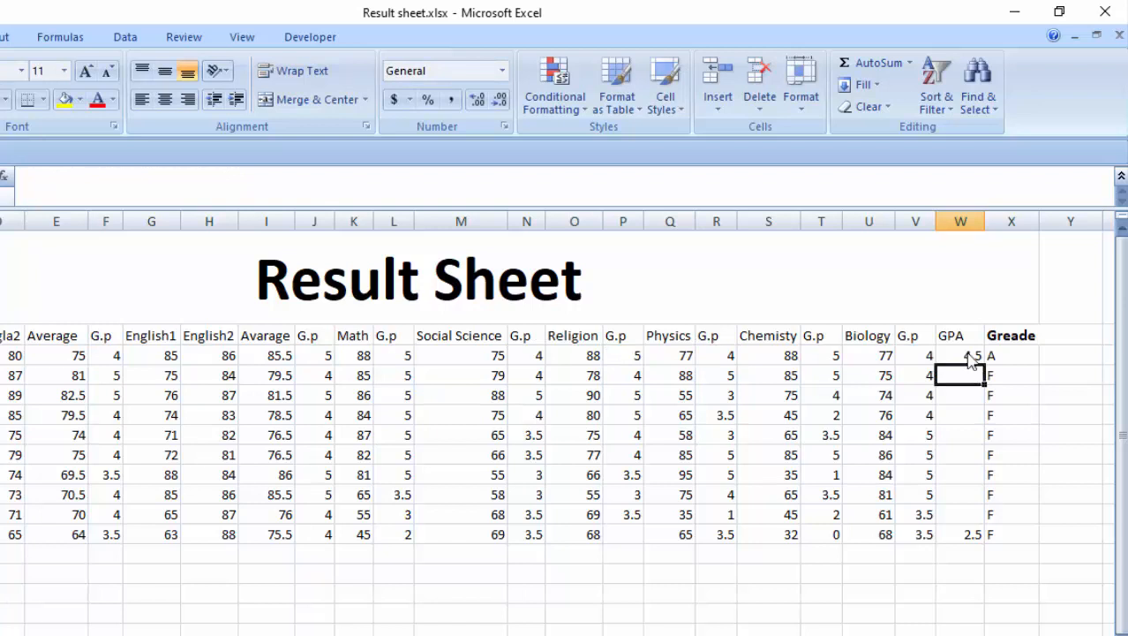
pyautogui.click(971, 357)
pyautogui.doubleClick(983, 365)
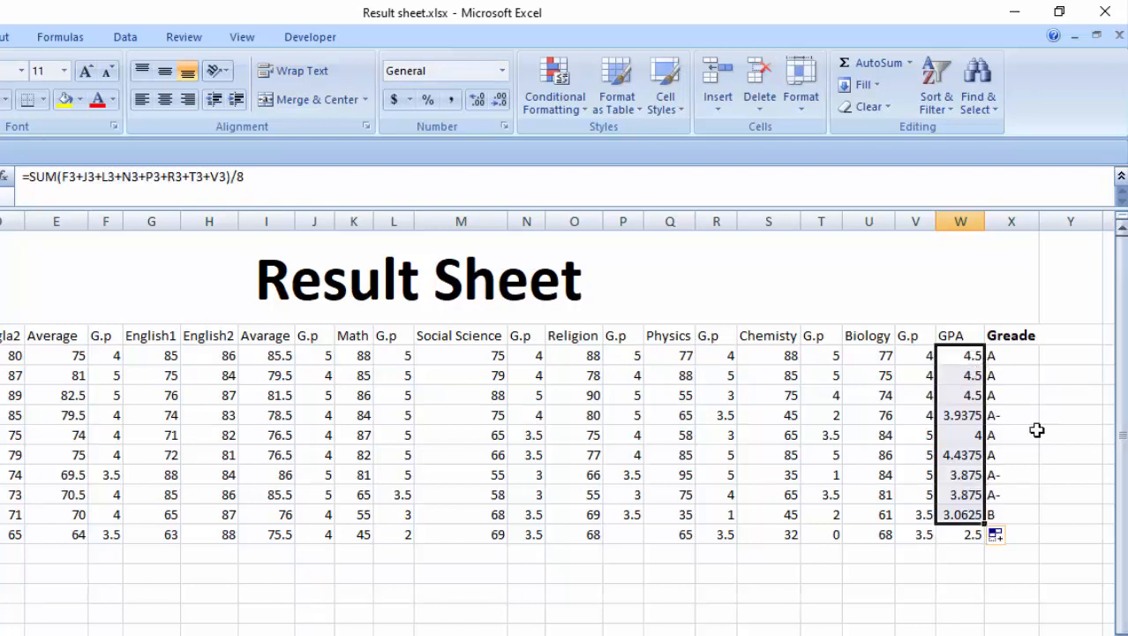
# Examine the nested IF, OR and AND letter grade formula in X3
pyautogui.click(1024, 362)
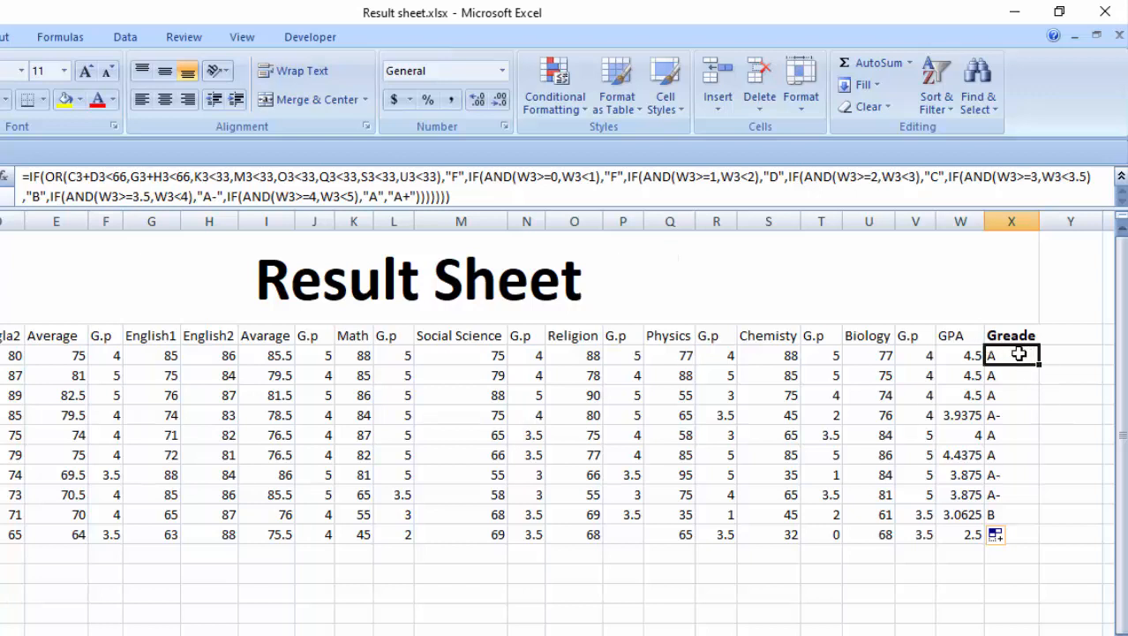
pyautogui.doubleClick(1004, 354)
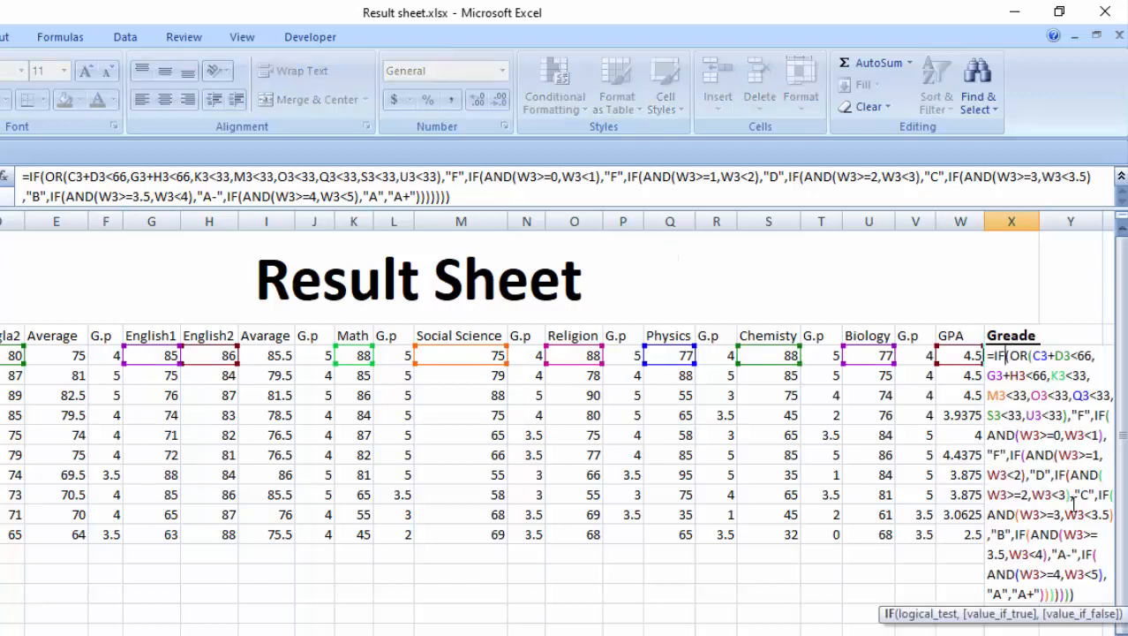
pyautogui.press('Return')
pyautogui.click(1001, 358)
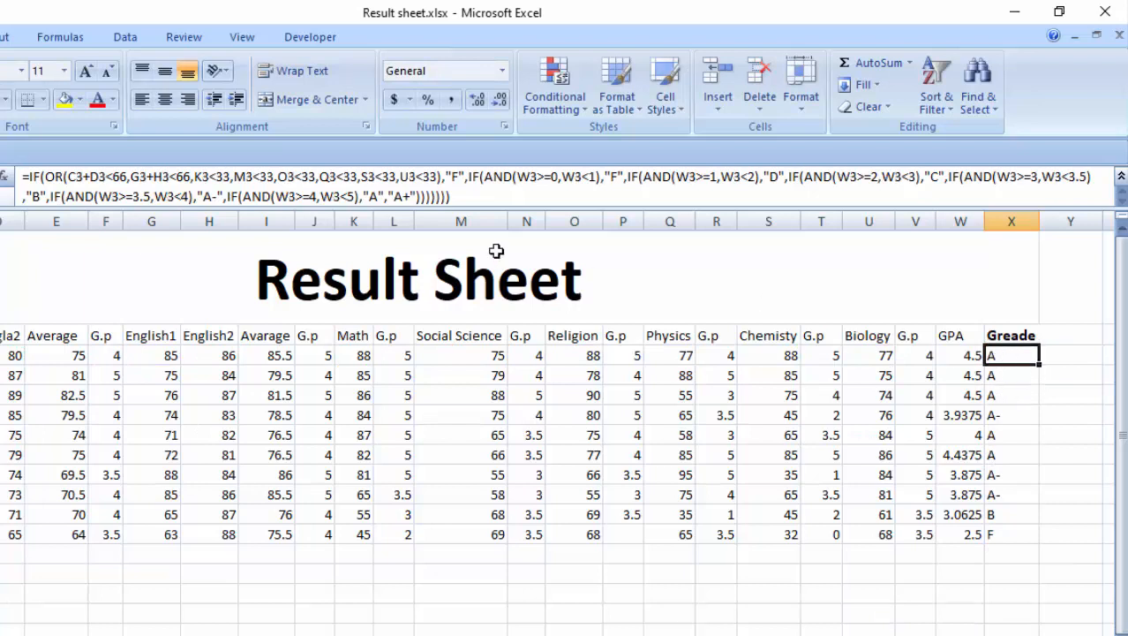
pyautogui.click(152, 192)
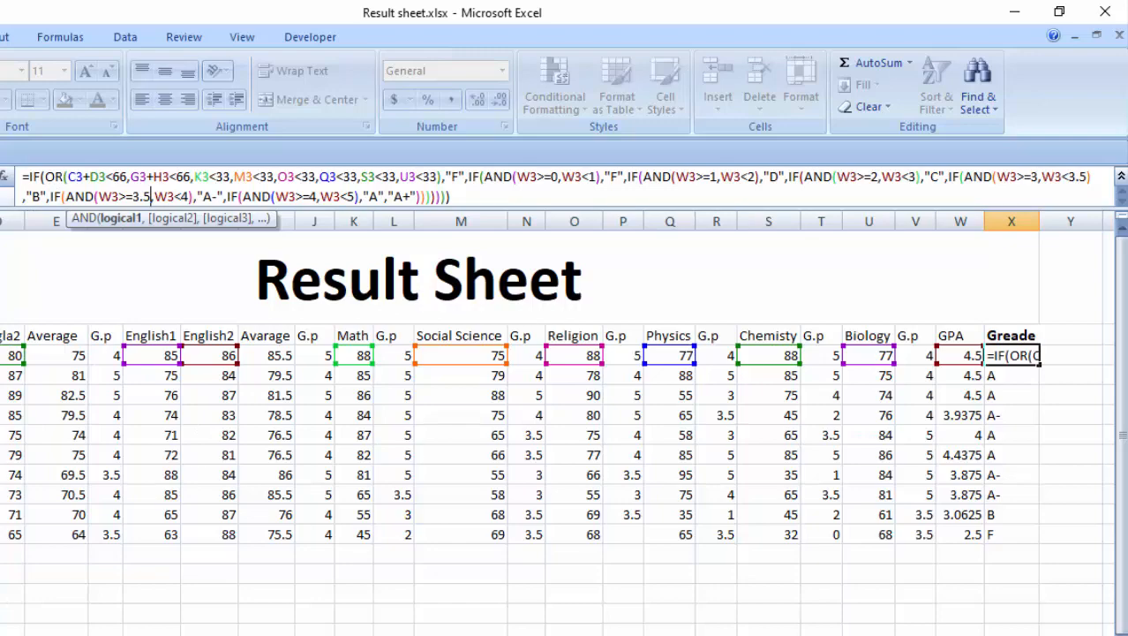
pyautogui.hscroll(1, 565, 432)
pyautogui.doubleClick(908, 355)
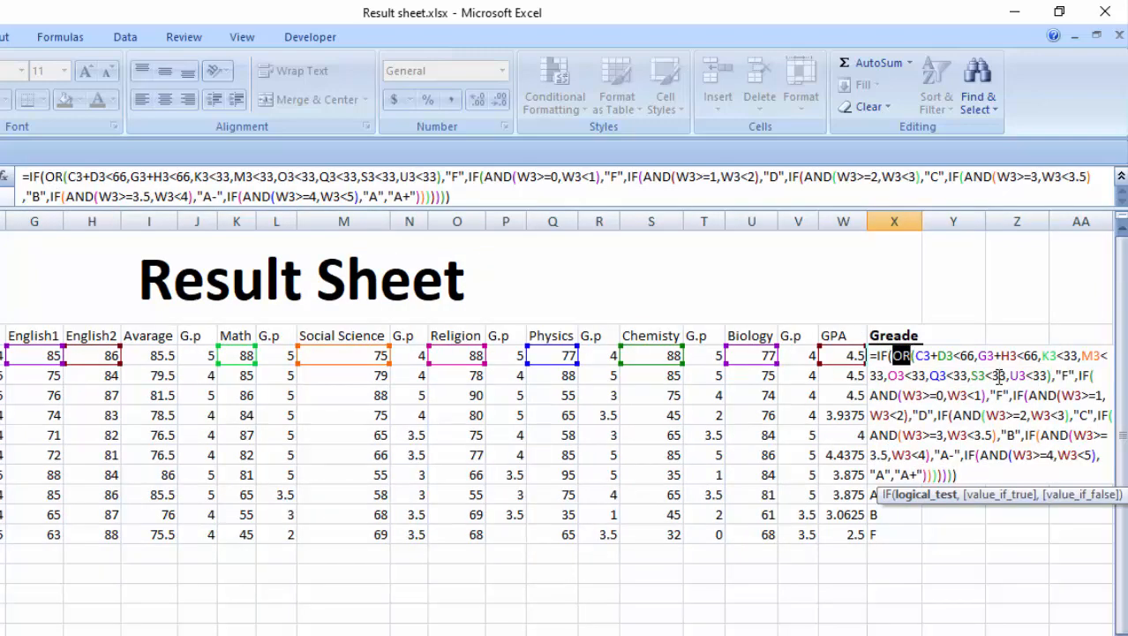
pyautogui.click(978, 354)
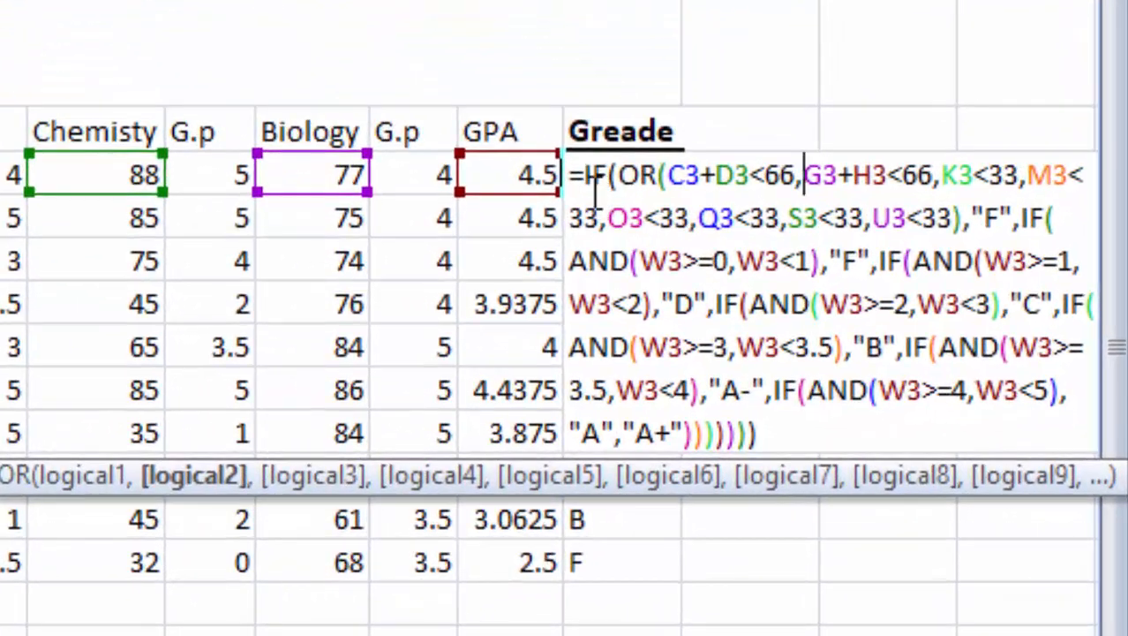
# Examine the equals sign and the opening IF and OR functions of the grade formula in X3
pyautogui.moveTo(585, 188); pyautogui.dragTo(570, 190)
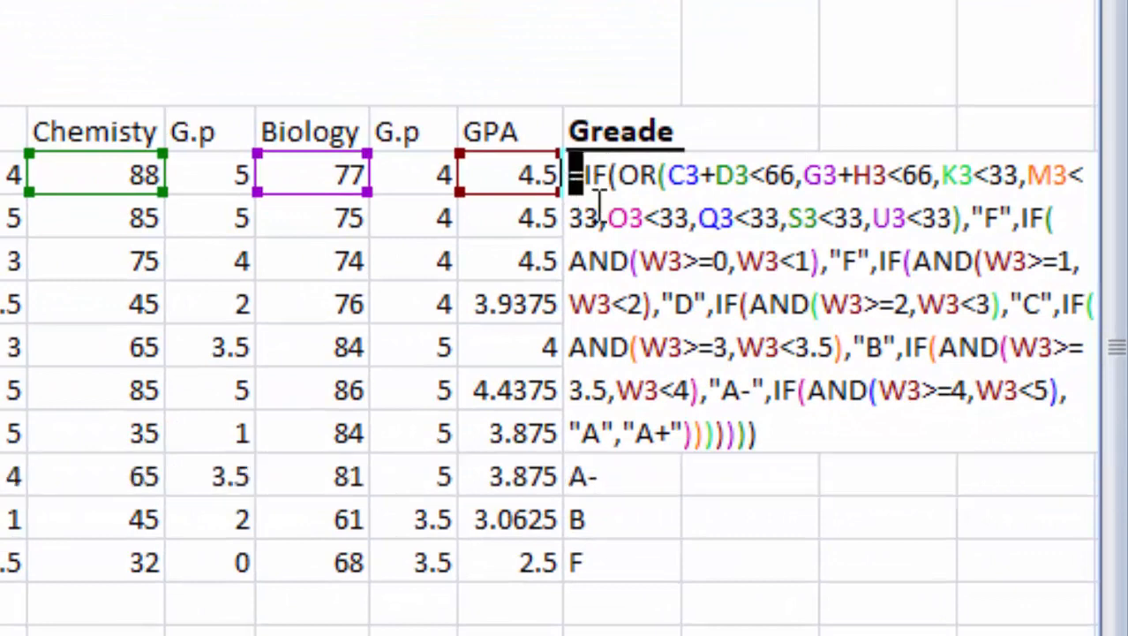
pyautogui.click(596, 177)
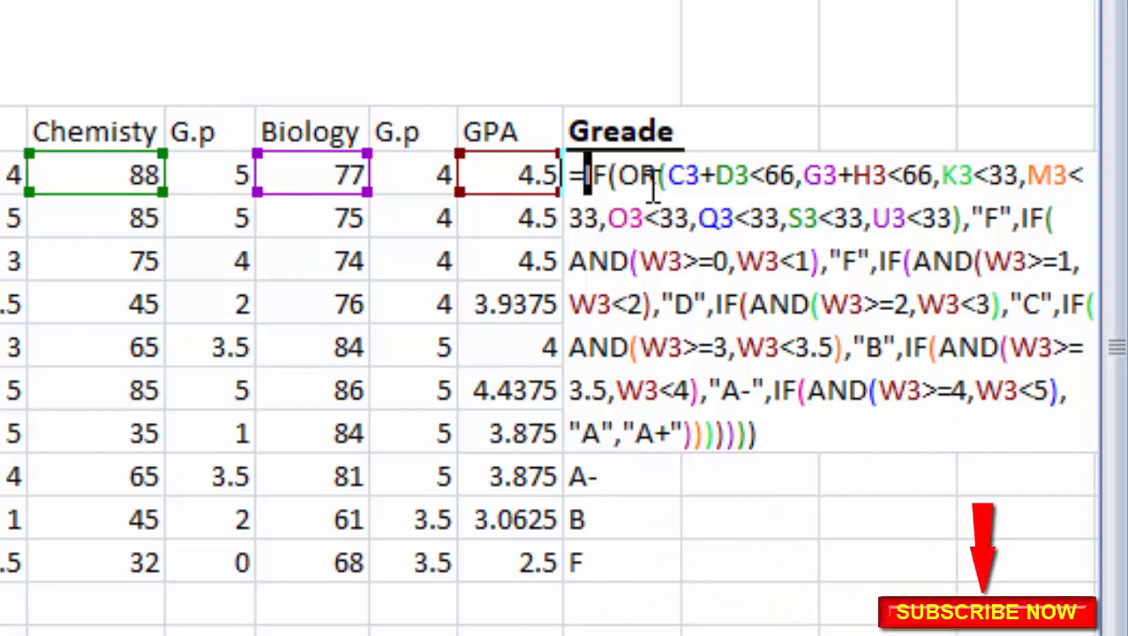
pyautogui.moveTo(655, 176); pyautogui.dragTo(625, 187)
pyautogui.hotkey('shift', 'Left')
pyautogui.hotkey('shift', 'Left')
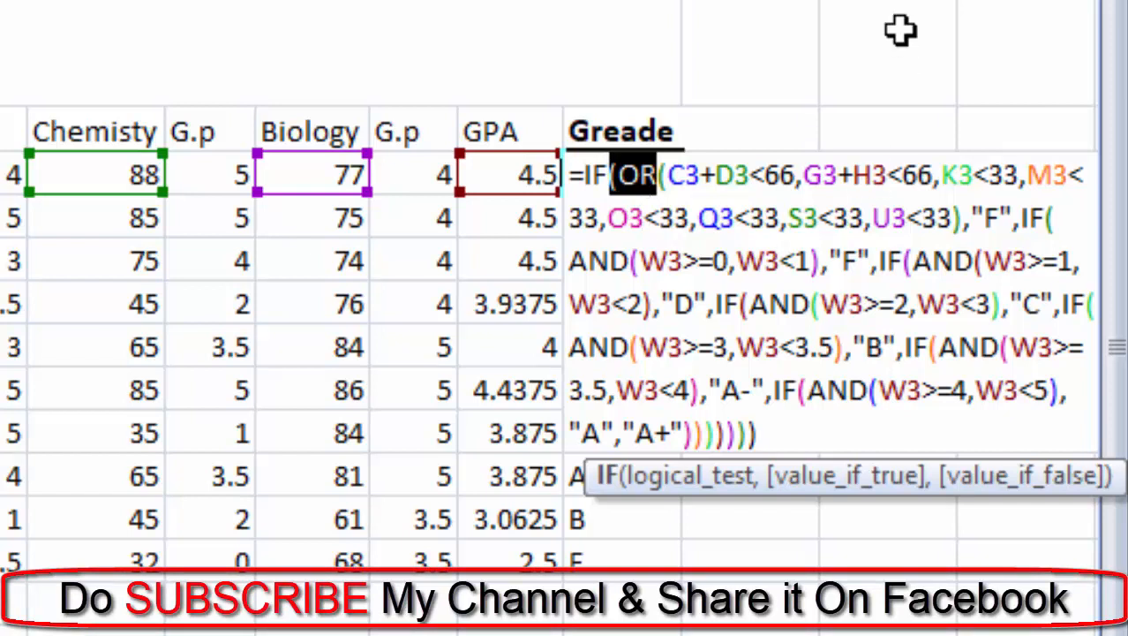
pyautogui.click(642, 184)
pyautogui.moveTo(586, 188); pyautogui.dragTo(643, 190)
pyautogui.doubleClick(644, 189)
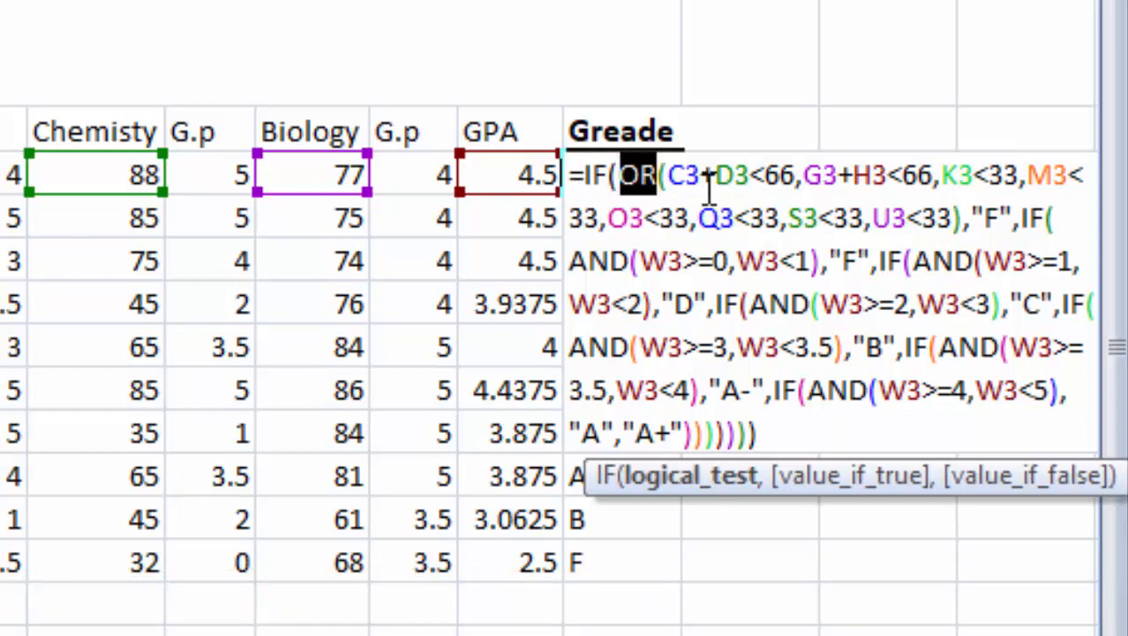
# Examine the first OR condition, C3+D3<66, in the grade formula in X3
pyautogui.click(648, 173)
pyautogui.click(690, 188)
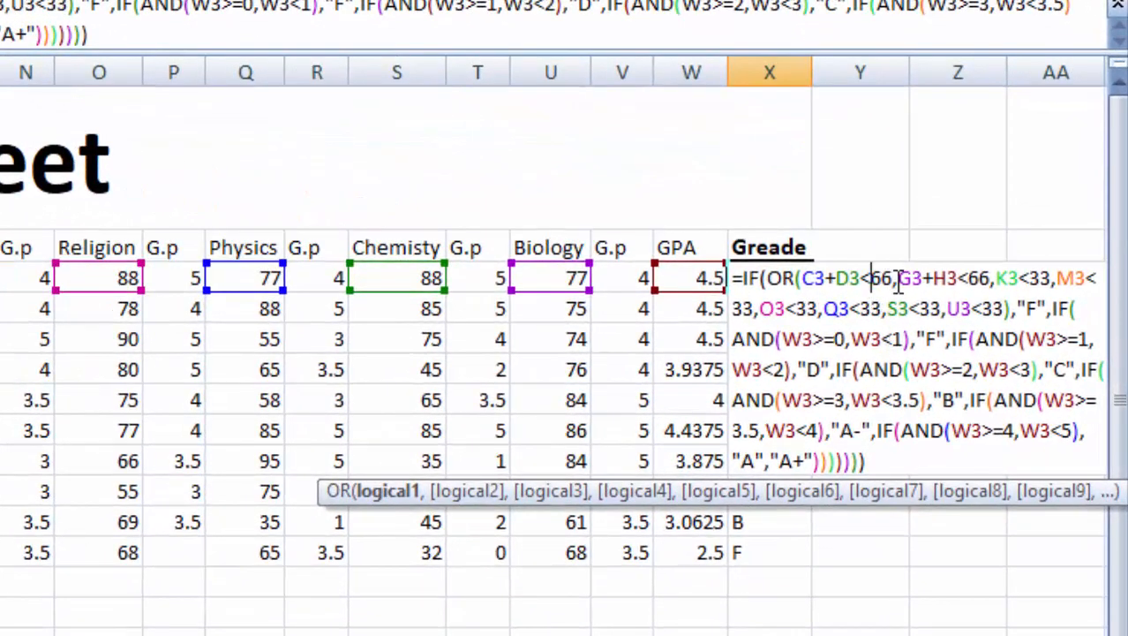
pyautogui.moveTo(892, 280); pyautogui.dragTo(873, 283)
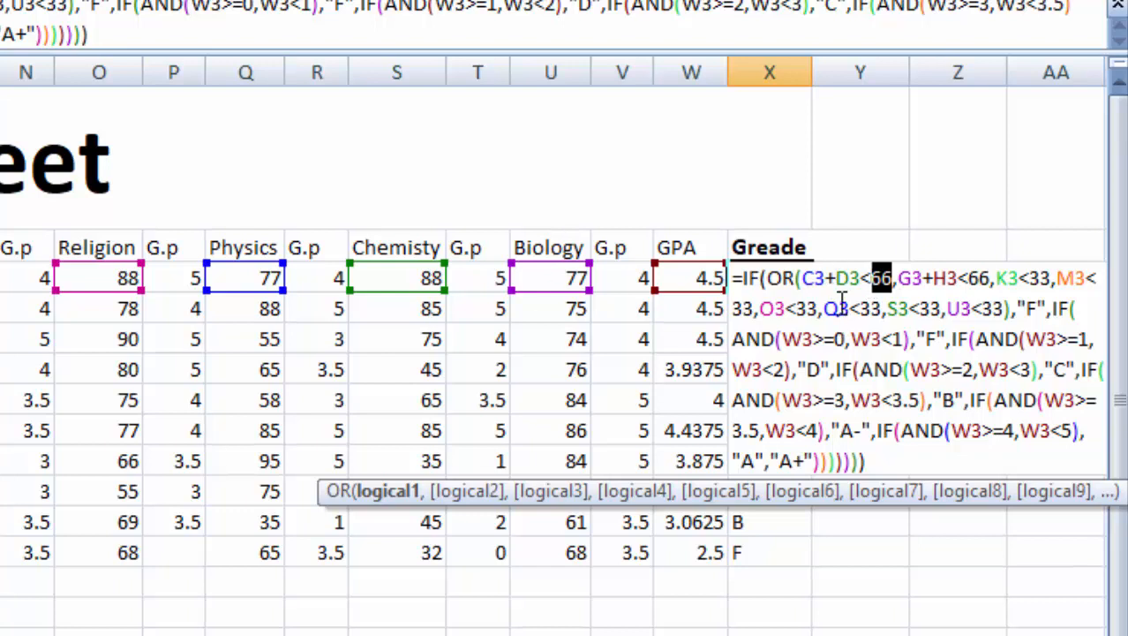
# Examine the two combined-paper OR conditions, C3+D3<66 and G3+H3<66, in the grade formula in X3
pyautogui.moveTo(861, 281); pyautogui.dragTo(819, 292)
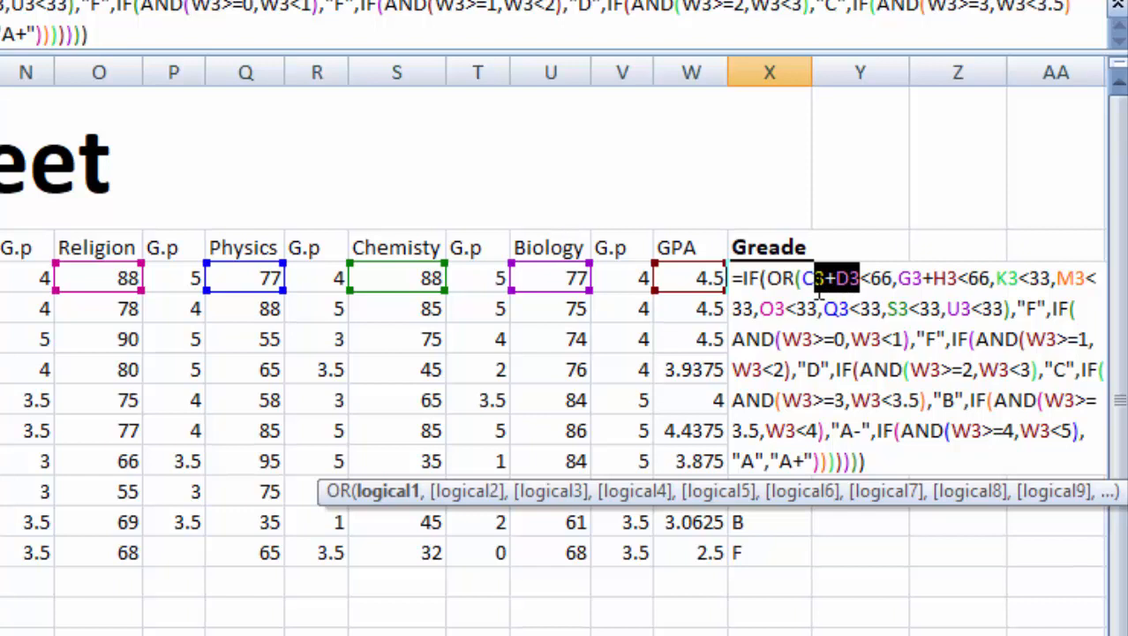
pyautogui.click(874, 281)
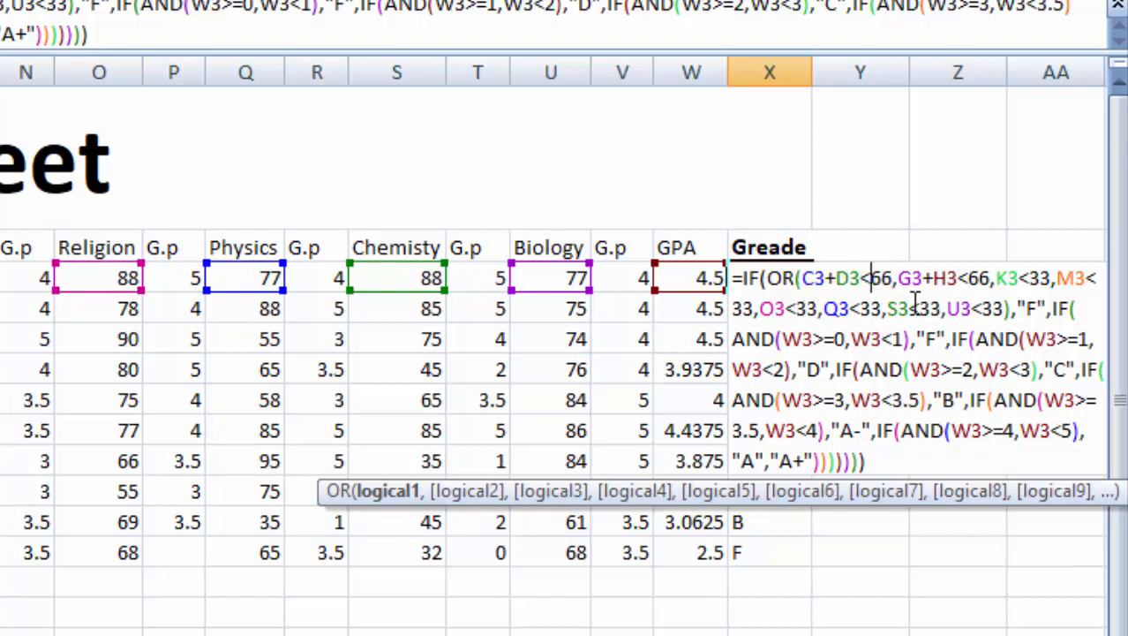
pyautogui.doubleClick(910, 281)
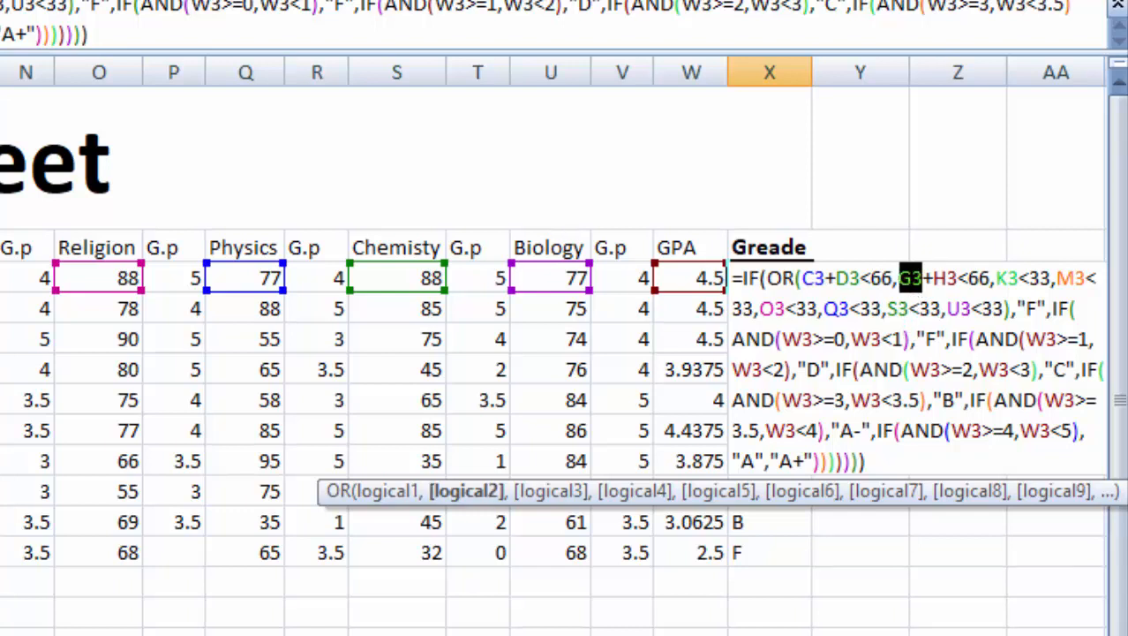
pyautogui.moveTo(951, 284); pyautogui.dragTo(933, 289)
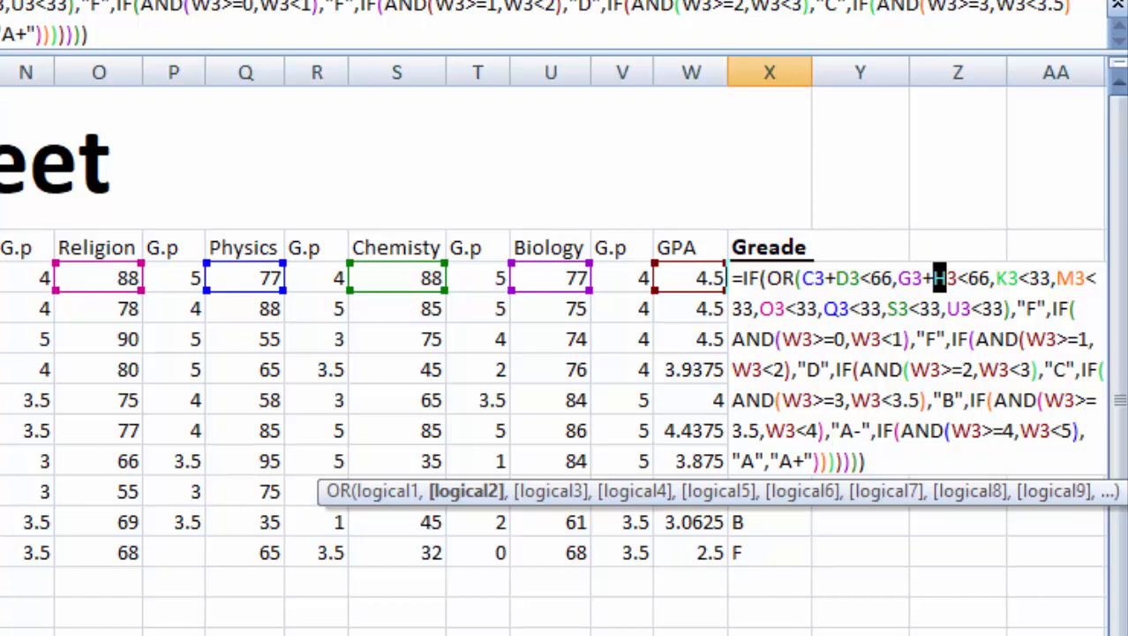
pyautogui.moveTo(898, 284); pyautogui.dragTo(934, 284)
pyautogui.click(961, 281)
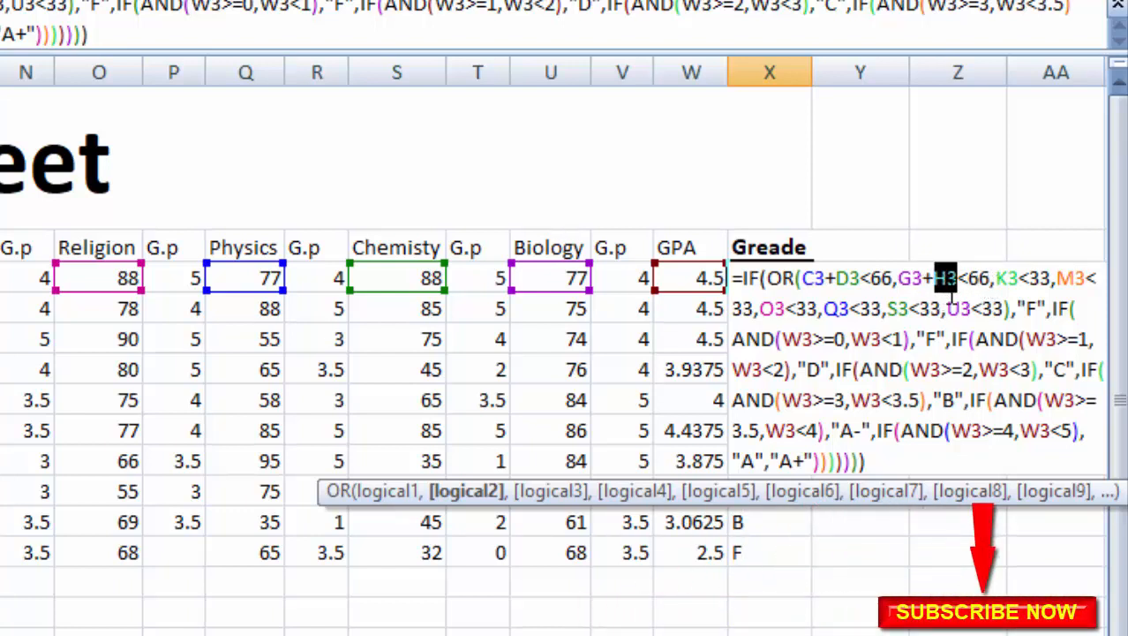
pyautogui.doubleClick(978, 279)
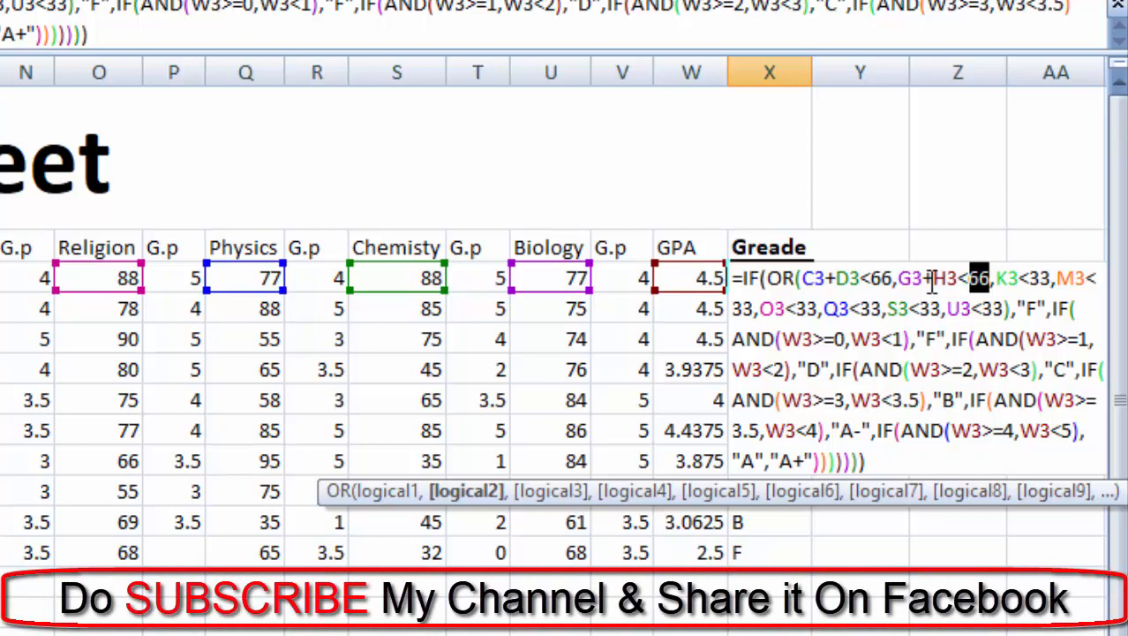
# Examine the single-paper OR conditions that compare K3, M3, O3, Q3, S3 and U3 with 33 in the X3 formula
pyautogui.doubleClick(1008, 279)
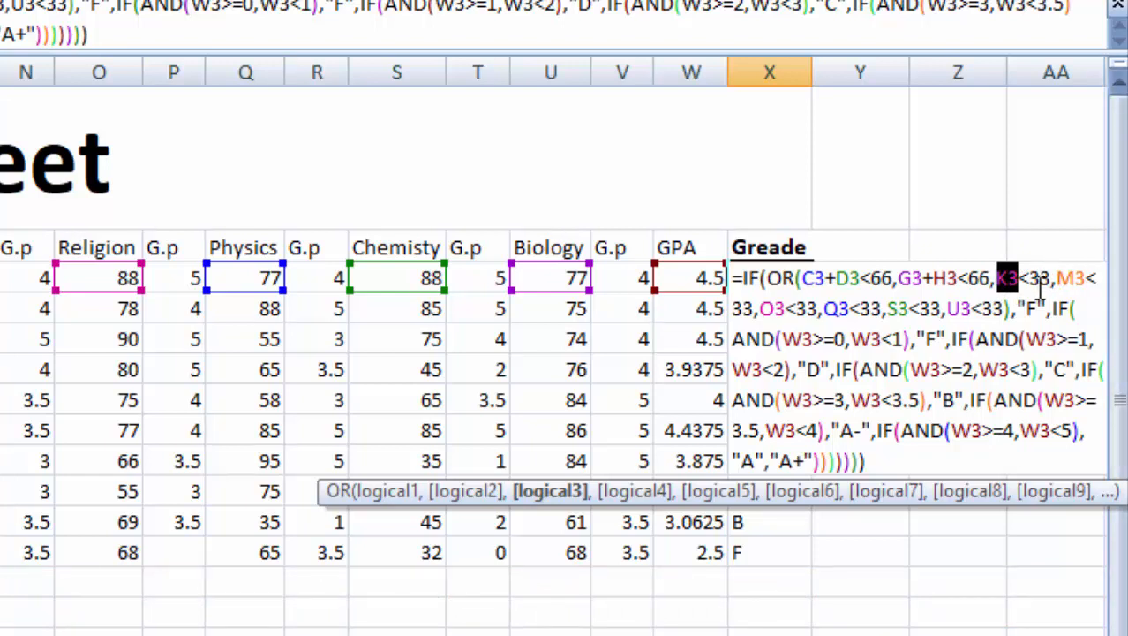
pyautogui.moveTo(1033, 287); pyautogui.dragTo(1018, 288)
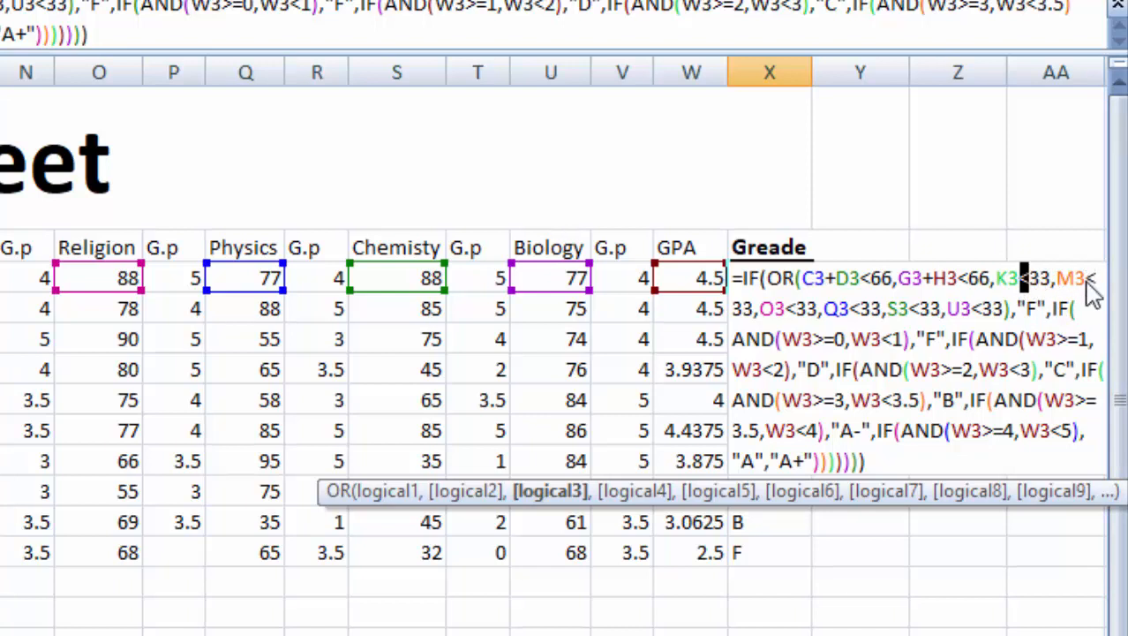
pyautogui.doubleClick(1067, 280)
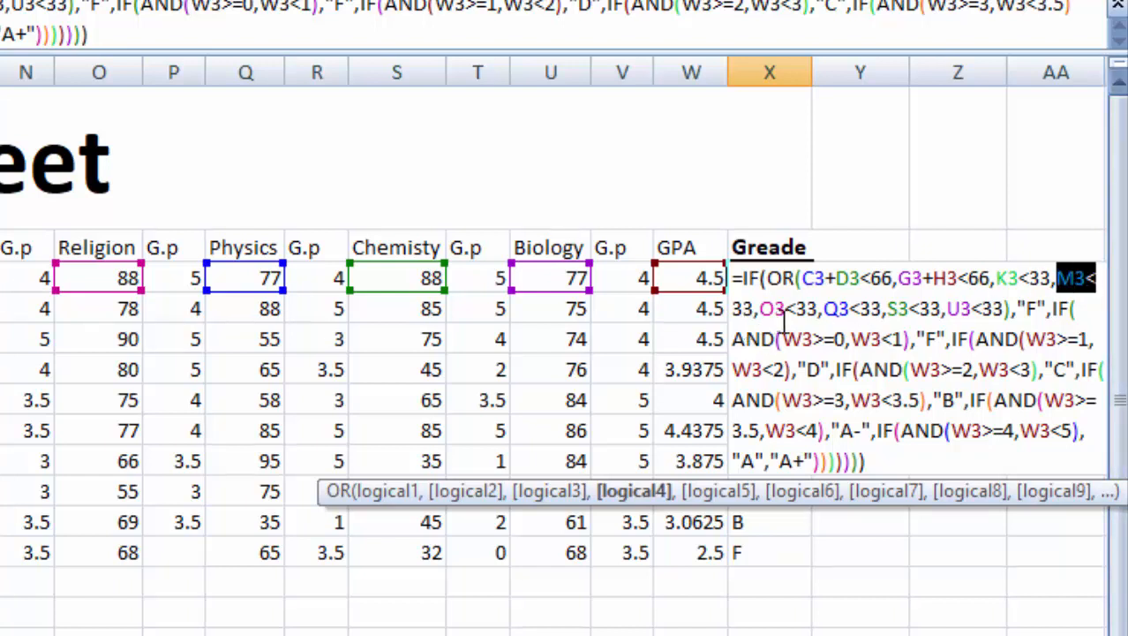
pyautogui.moveTo(785, 309); pyautogui.dragTo(765, 339)
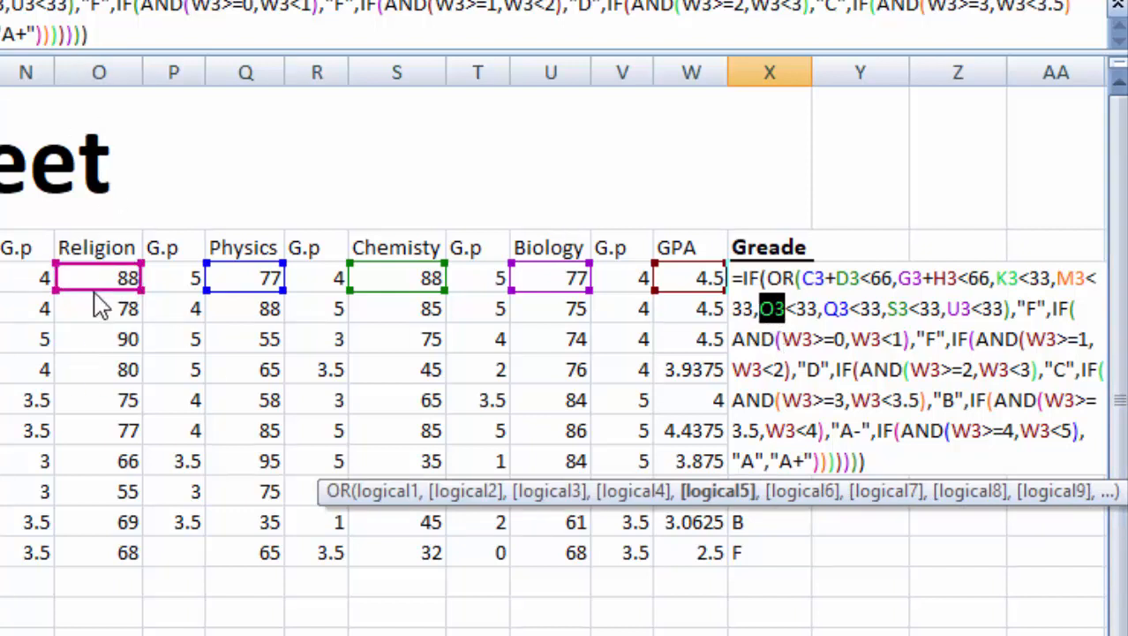
pyautogui.click(784, 313)
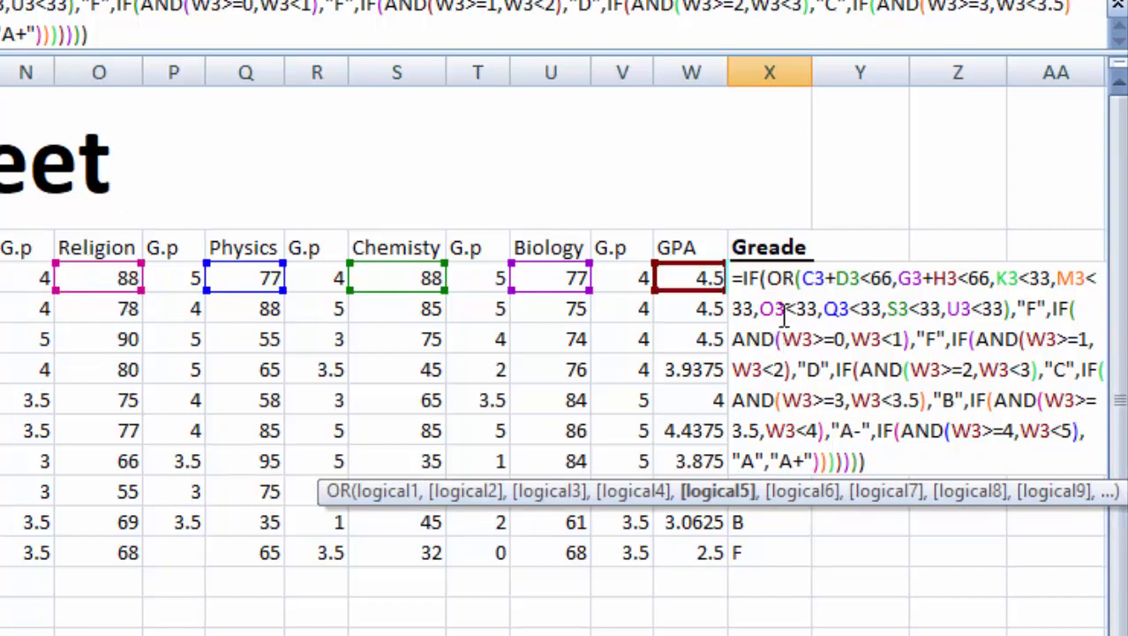
pyautogui.moveTo(824, 309); pyautogui.dragTo(837, 309)
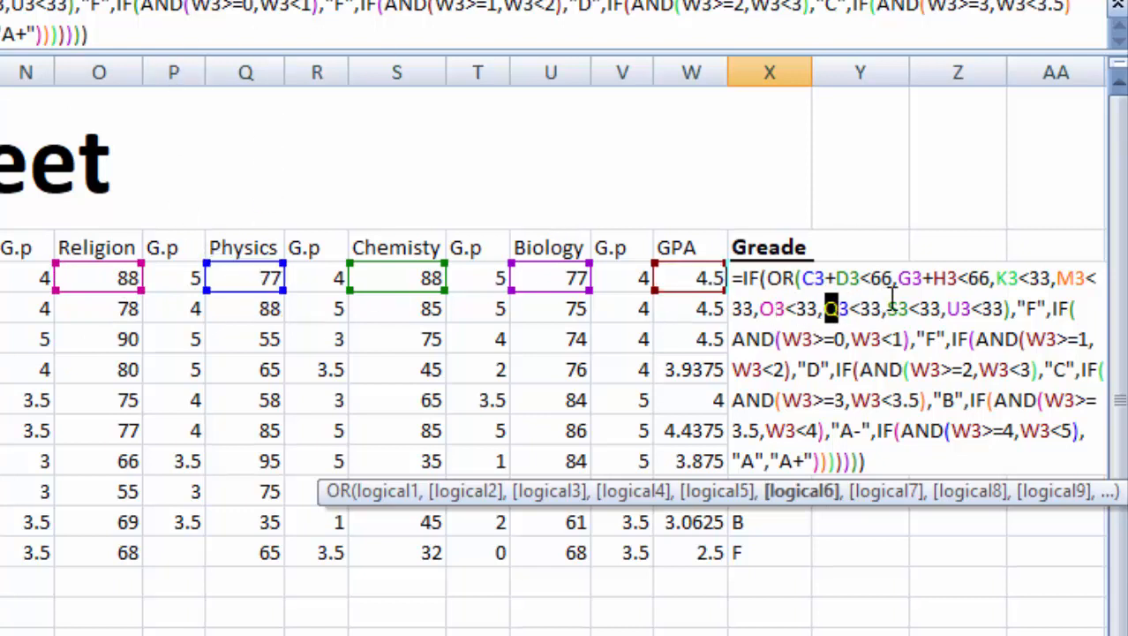
pyautogui.moveTo(909, 309); pyautogui.dragTo(885, 308)
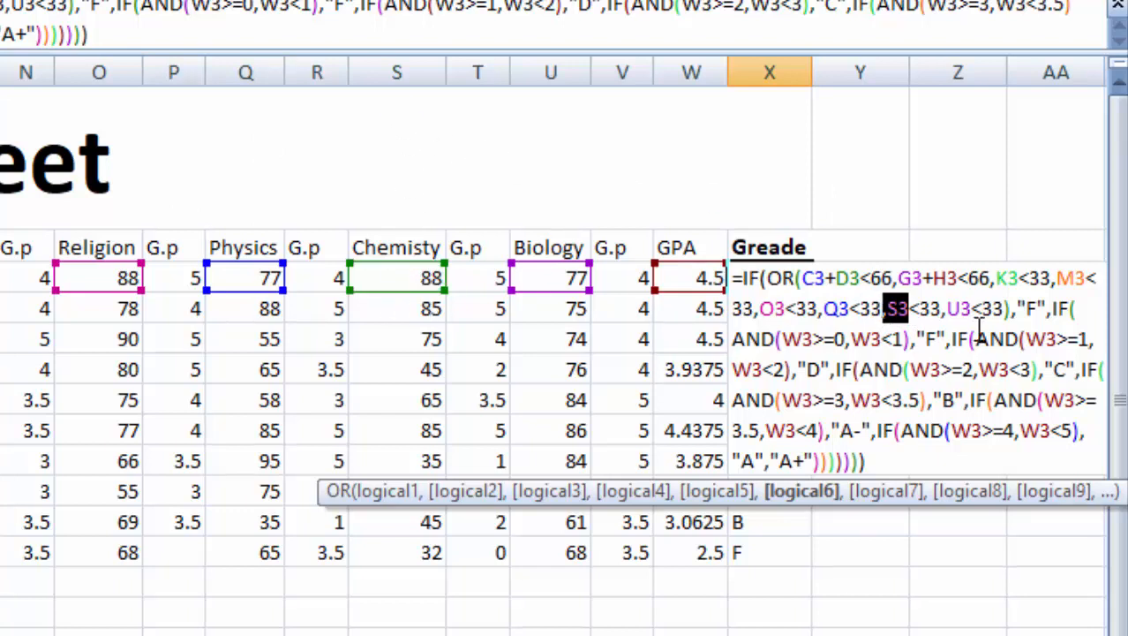
pyautogui.moveTo(972, 309); pyautogui.dragTo(949, 309)
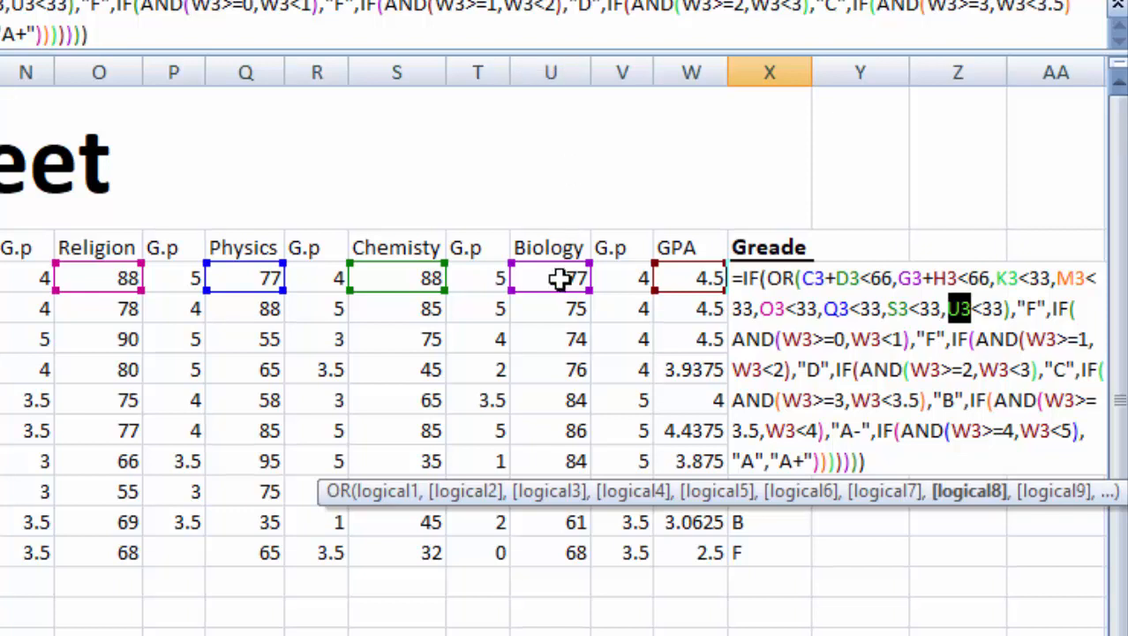
pyautogui.click(990, 313)
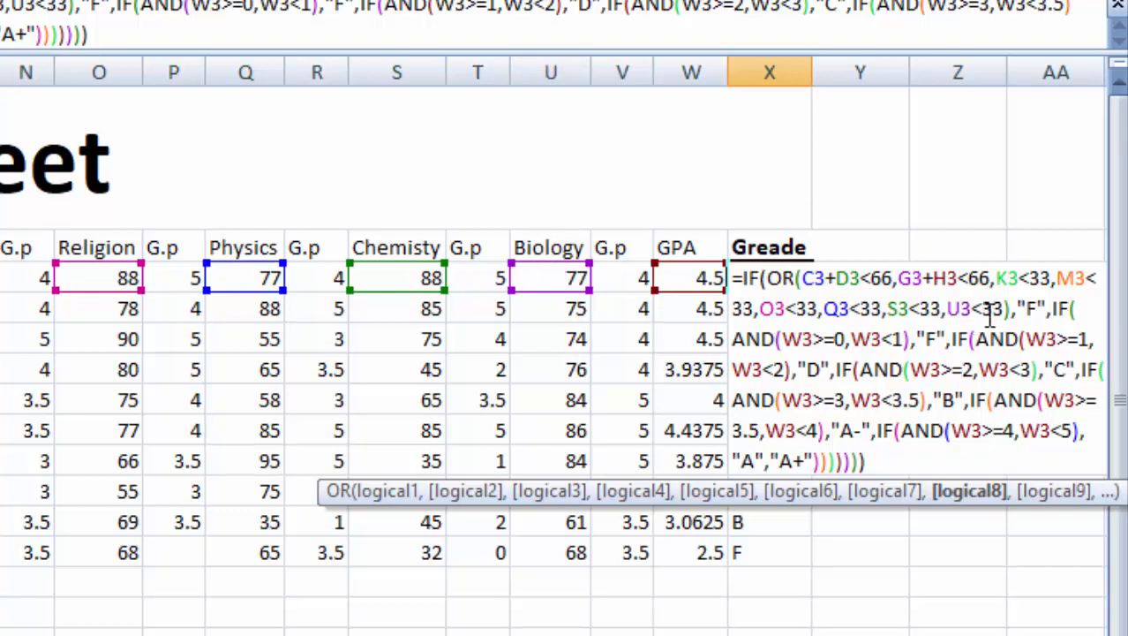
pyautogui.moveTo(978, 315); pyautogui.dragTo(968, 316)
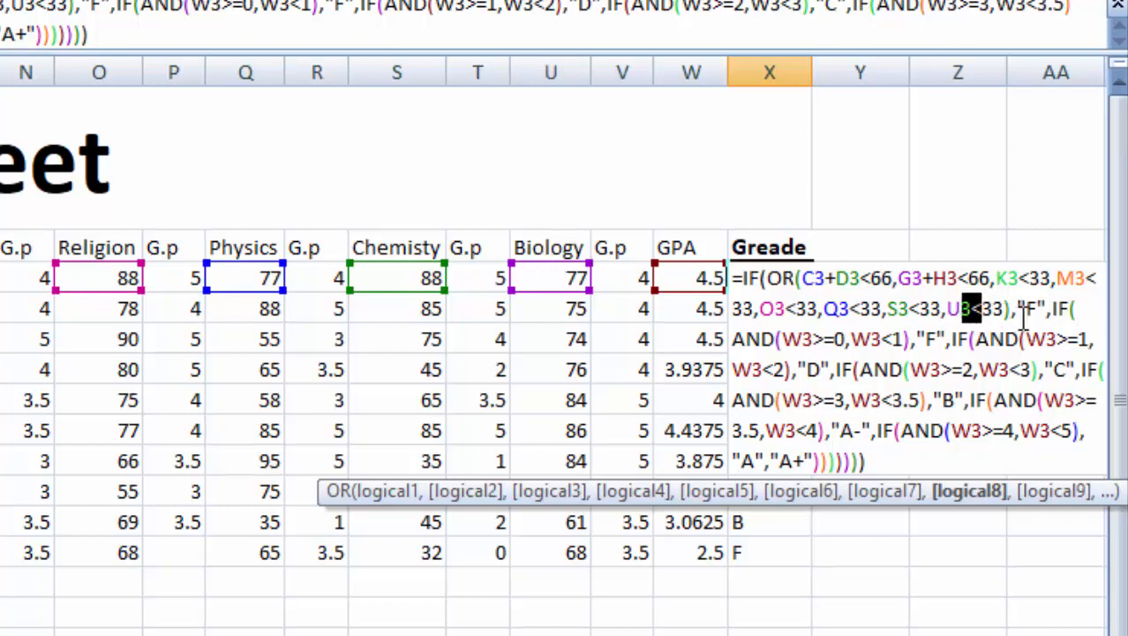
# Examine the closing bracket of the OR function and the "F" result it returns in the X3 formula
pyautogui.click(1011, 310)
pyautogui.click(1008, 308)
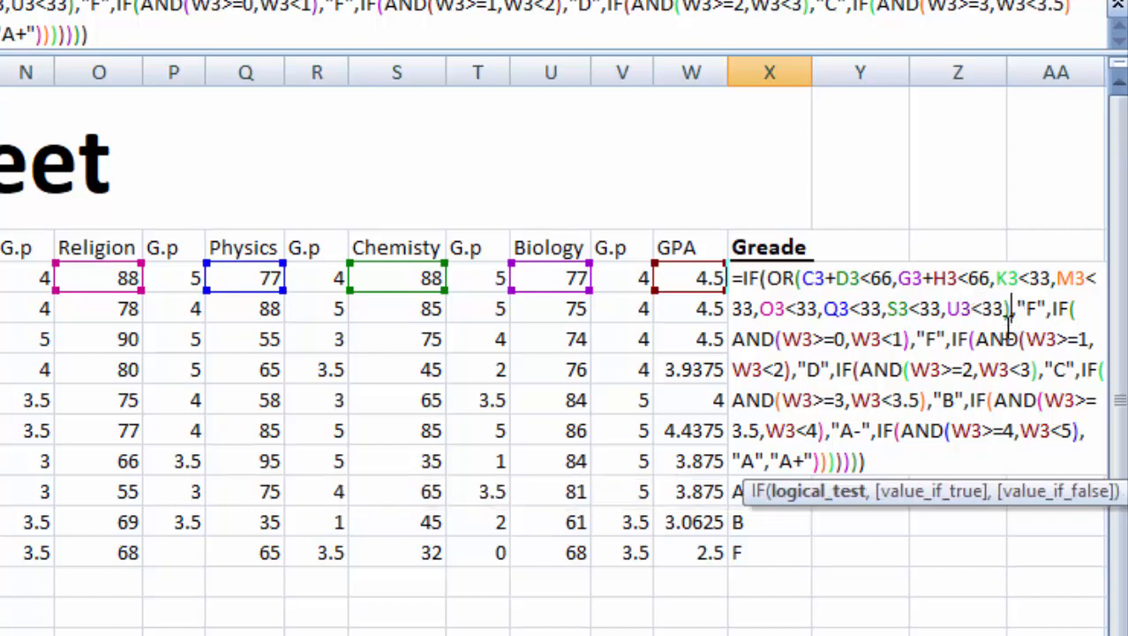
pyautogui.doubleClick(1029, 308)
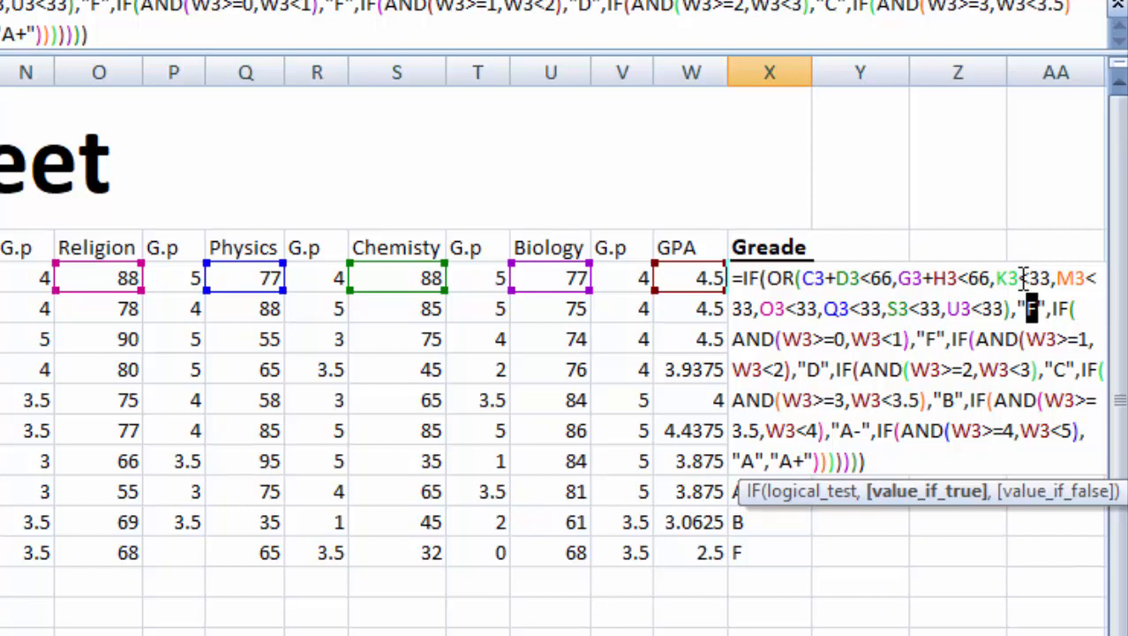
pyautogui.click(1054, 312)
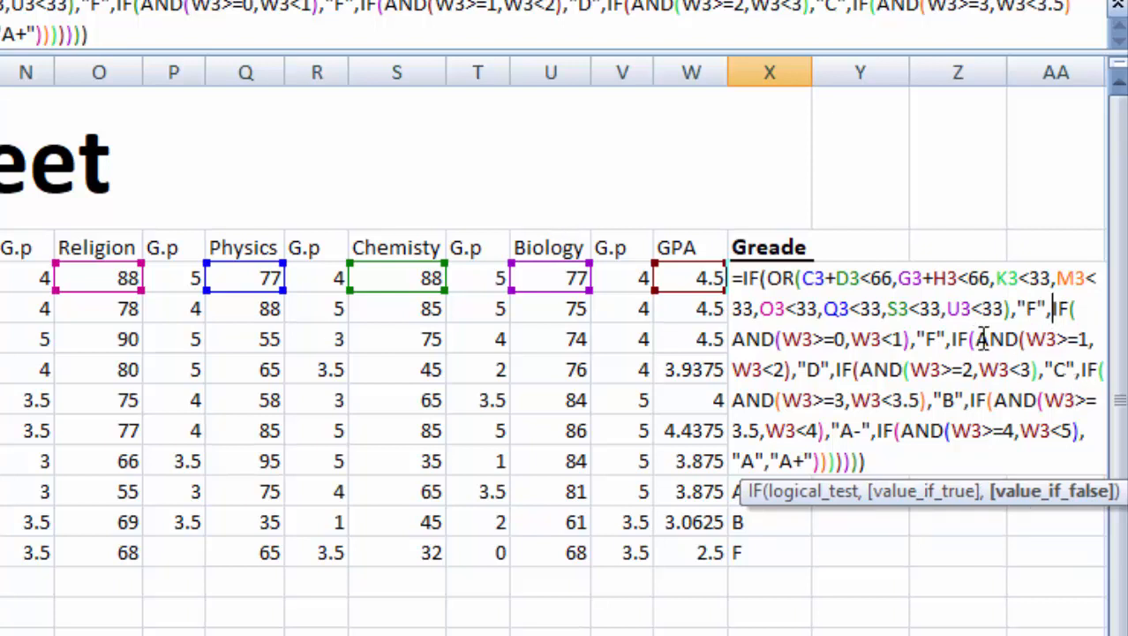
pyautogui.moveTo(983, 310); pyautogui.dragTo(973, 310)
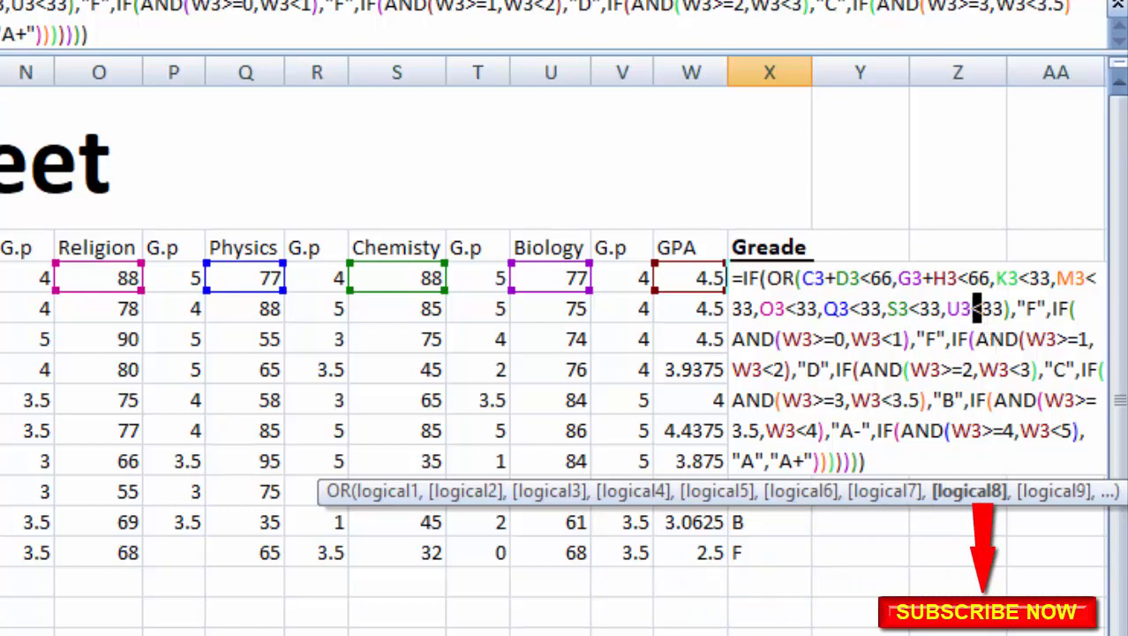
pyautogui.click(1055, 307)
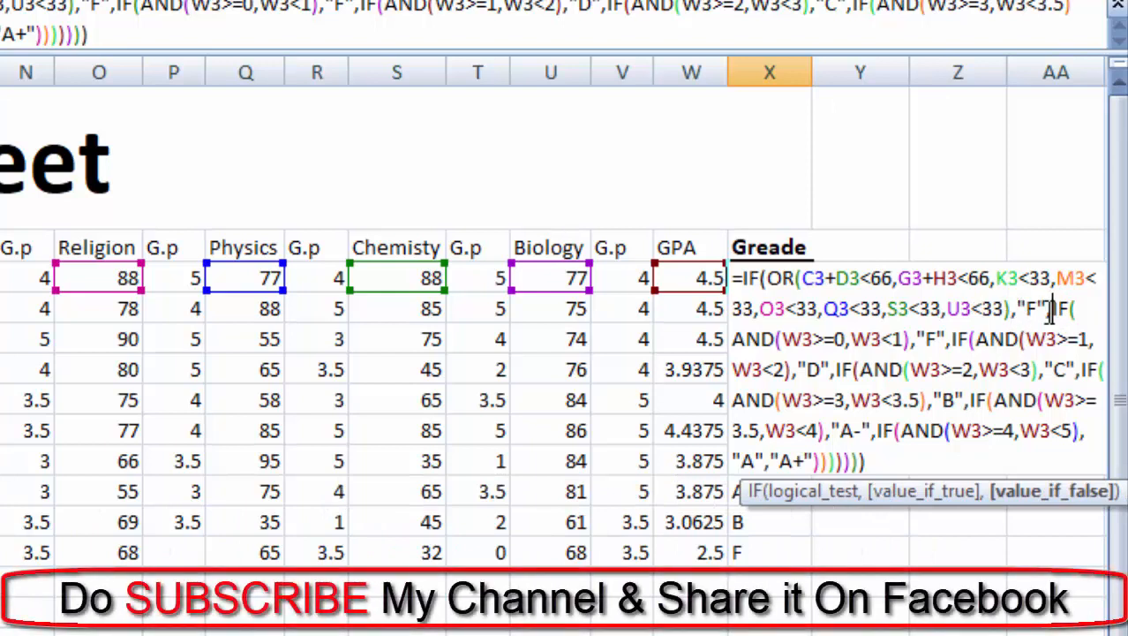
pyautogui.moveTo(1046, 308); pyautogui.dragTo(808, 308)
pyautogui.click(1056, 310)
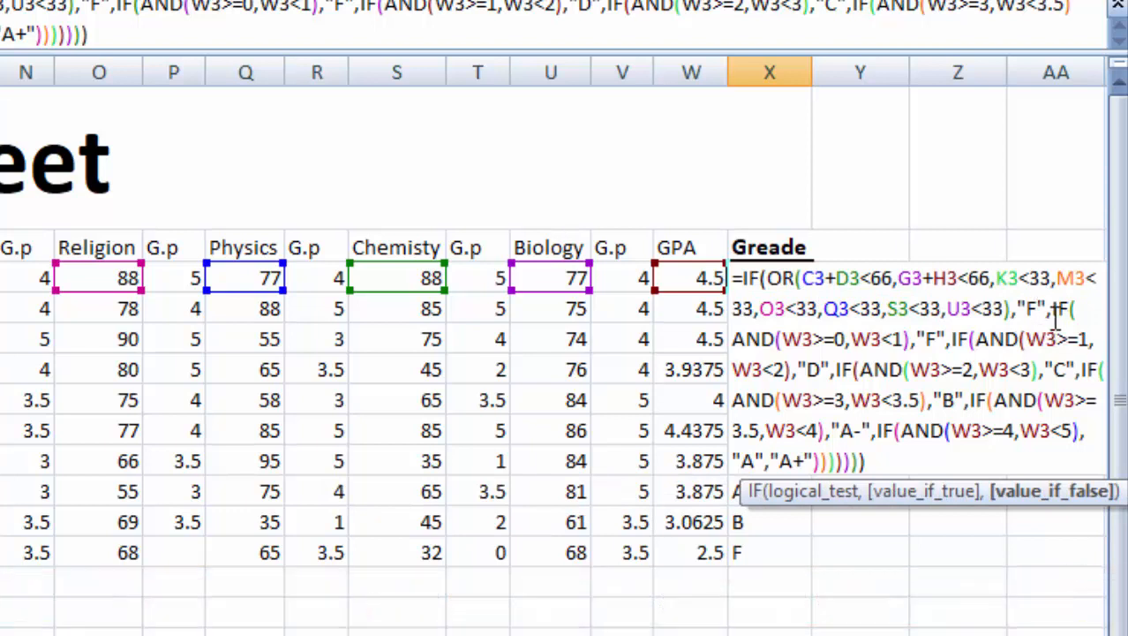
# Examine the nested IF and AND test W3>=0,W3<1 and its "F" result in the X3 formula
pyautogui.doubleClick(1060, 309)
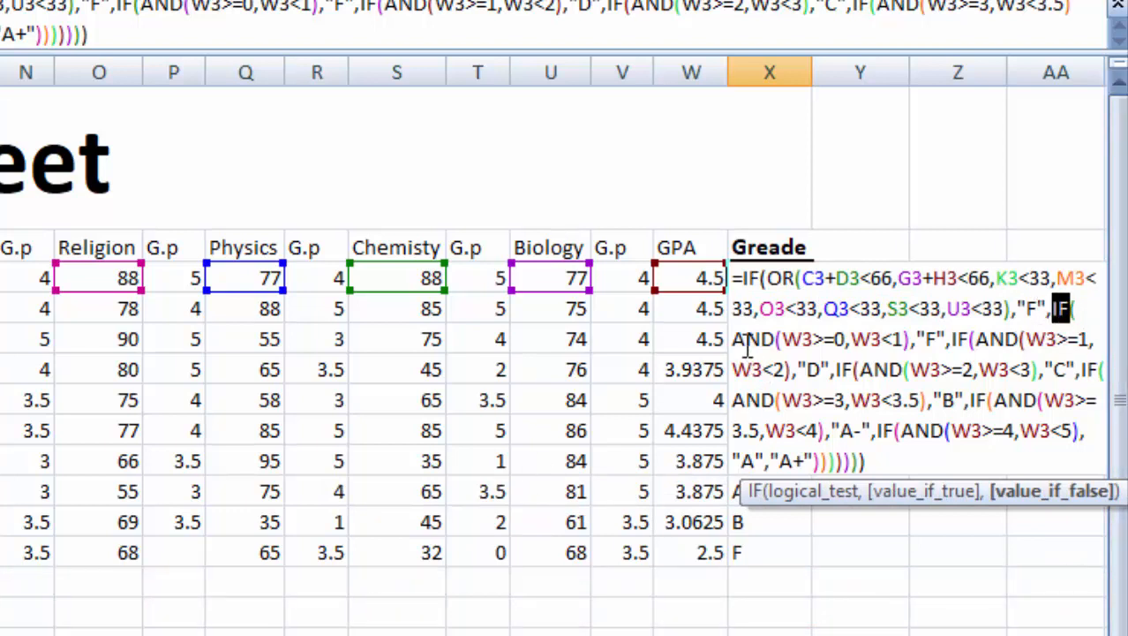
pyautogui.moveTo(744, 339); pyautogui.dragTo(774, 339)
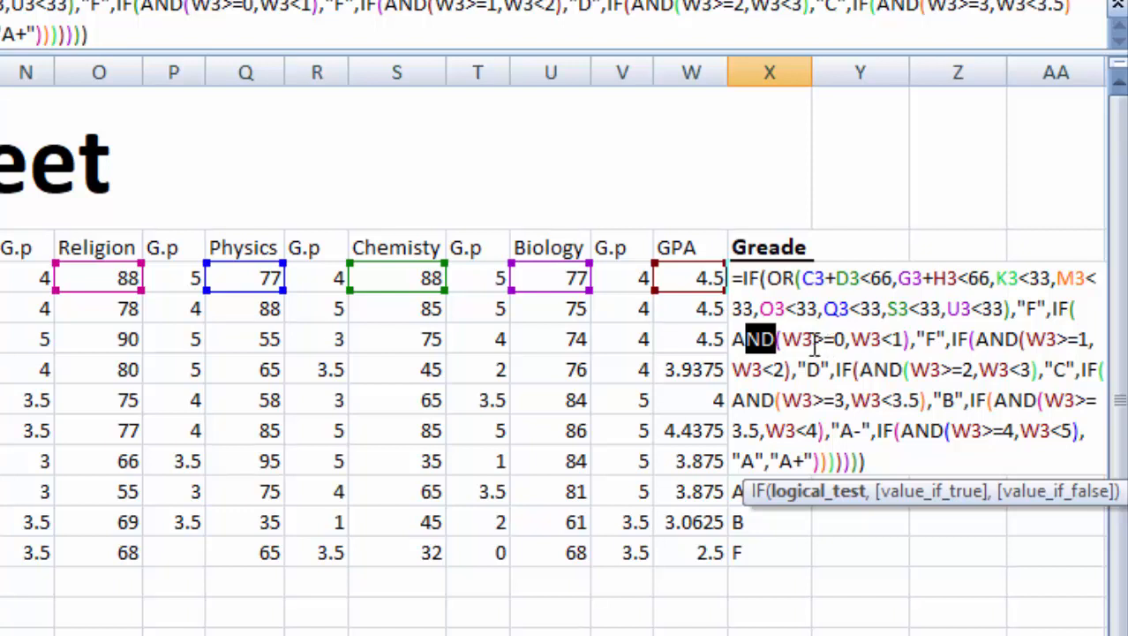
pyautogui.click(777, 340)
pyautogui.moveTo(774, 347); pyautogui.dragTo(733, 344)
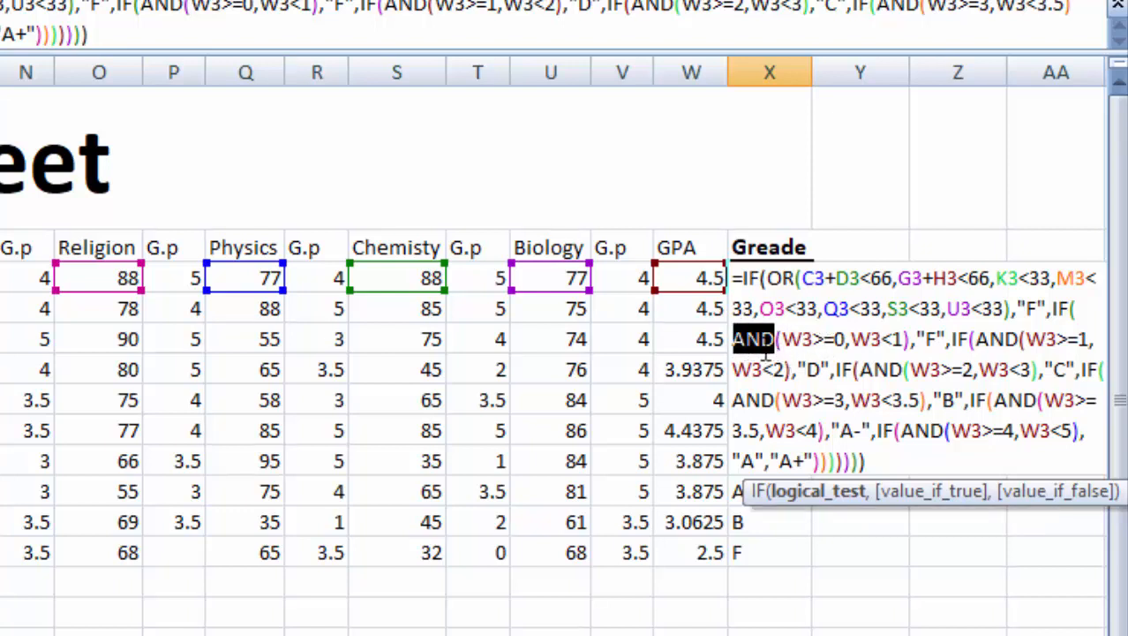
pyautogui.click(805, 340)
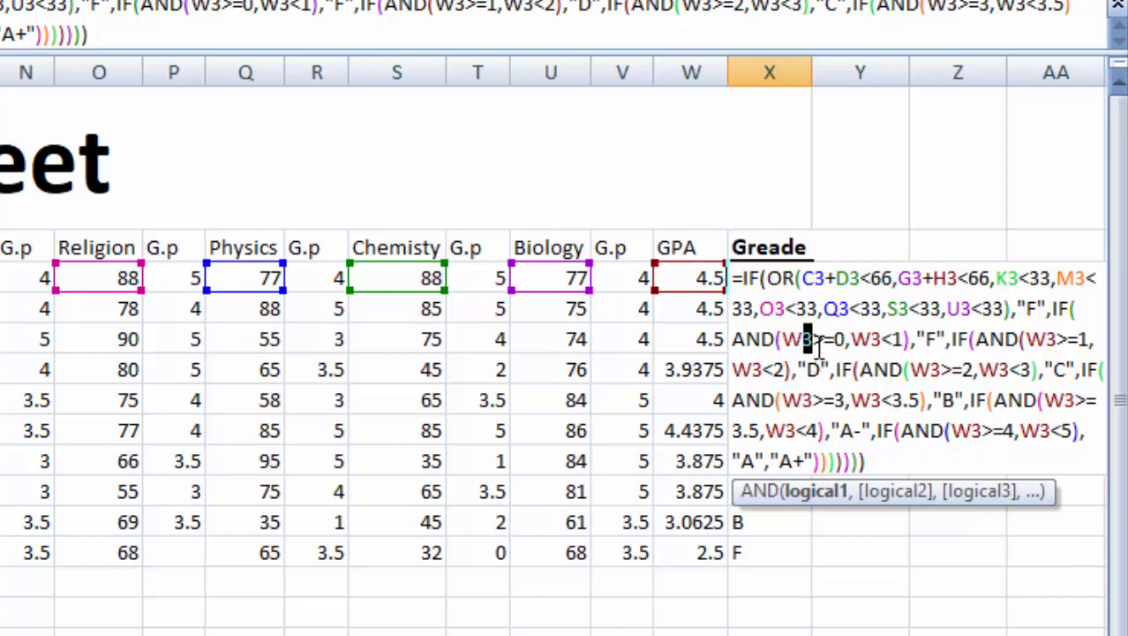
pyautogui.moveTo(822, 339); pyautogui.dragTo(840, 351)
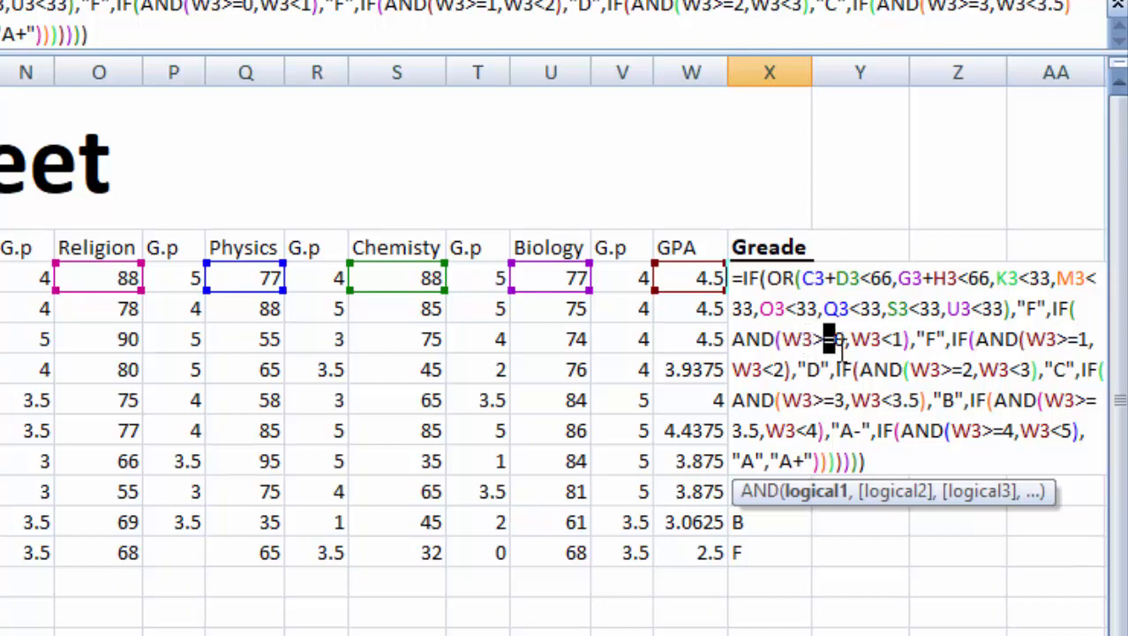
pyautogui.click(841, 347)
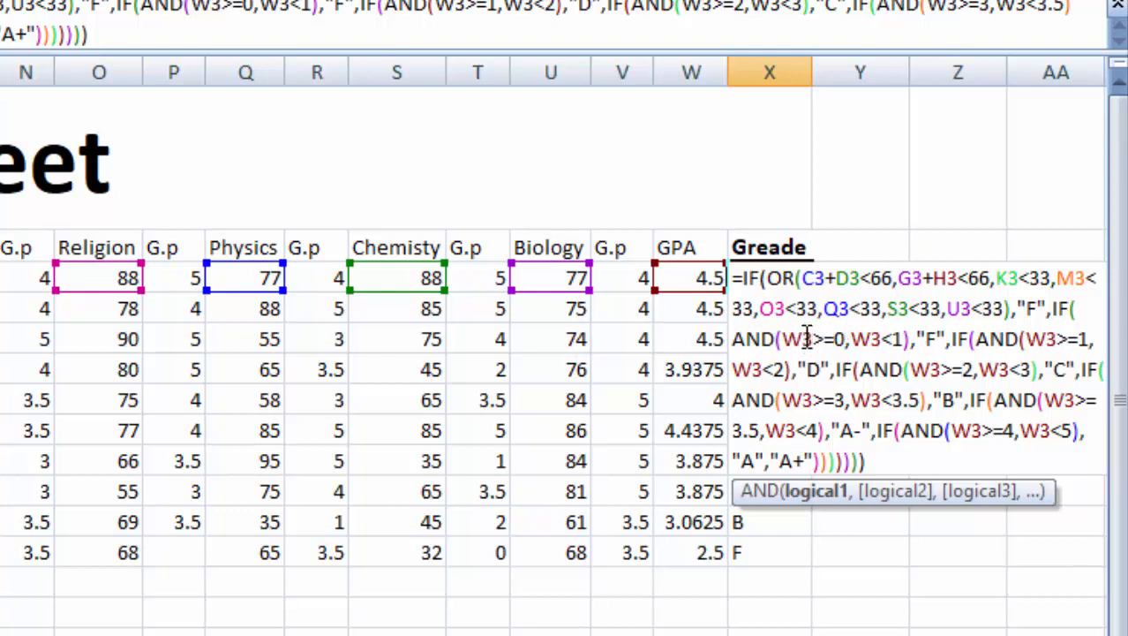
pyautogui.moveTo(883, 344); pyautogui.dragTo(847, 350)
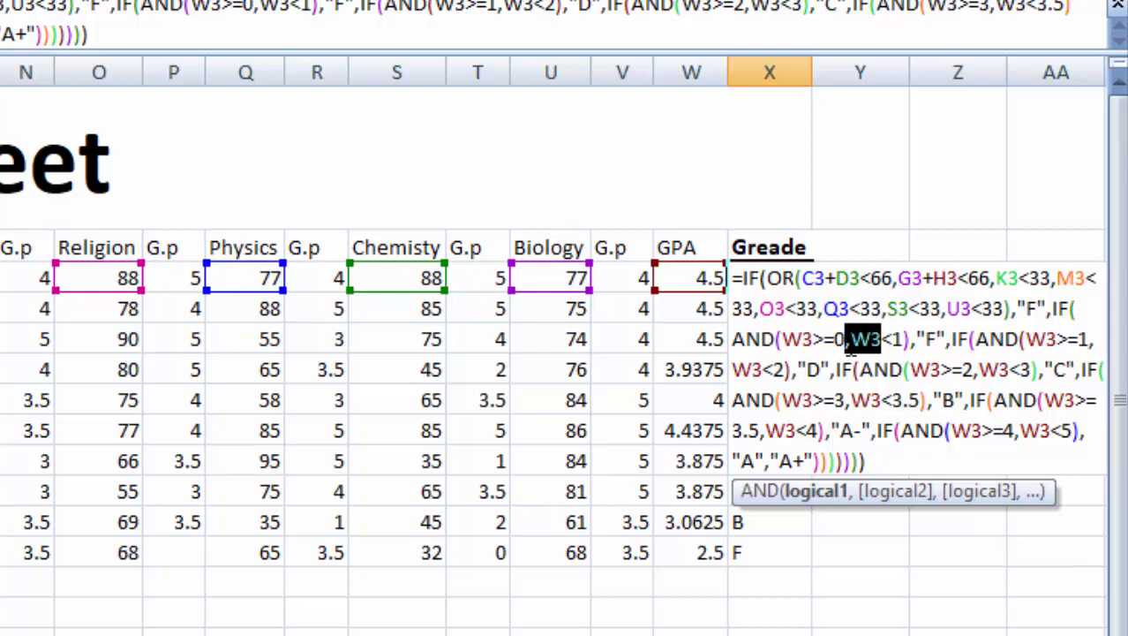
pyautogui.click(900, 341)
pyautogui.moveTo(902, 345); pyautogui.dragTo(889, 349)
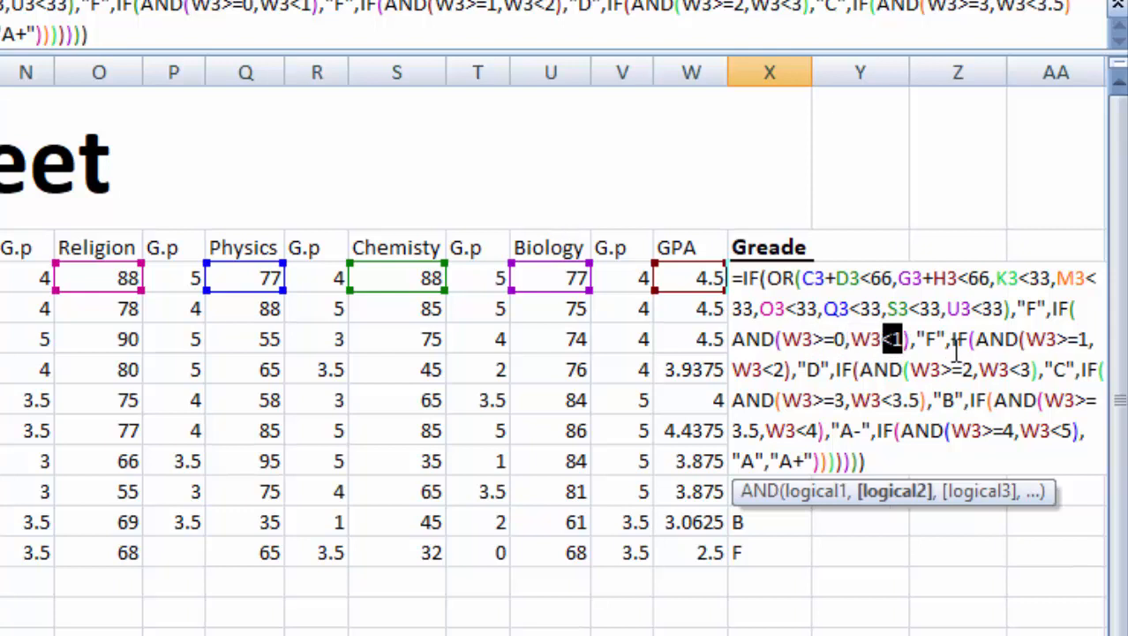
pyautogui.click(944, 341)
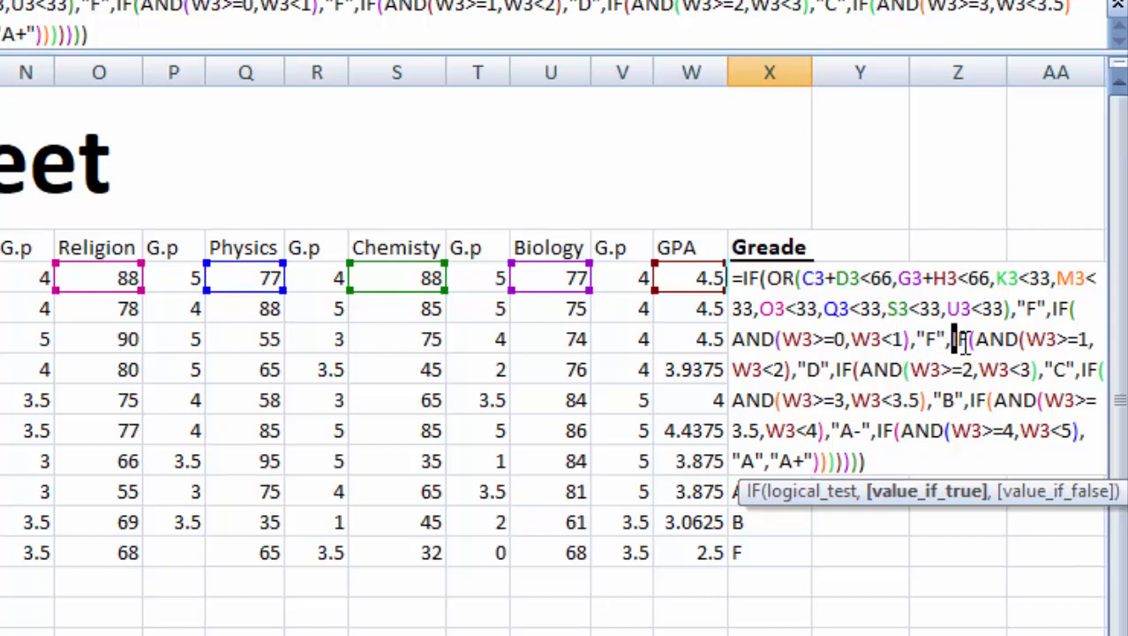
# Examine the nested tests W3>=1,W3<2 for grade "D" and W3>=2,W3<3 for grade "C" in the X3 formula
pyautogui.click(949, 341)
pyautogui.moveTo(992, 346); pyautogui.dragTo(1056, 347)
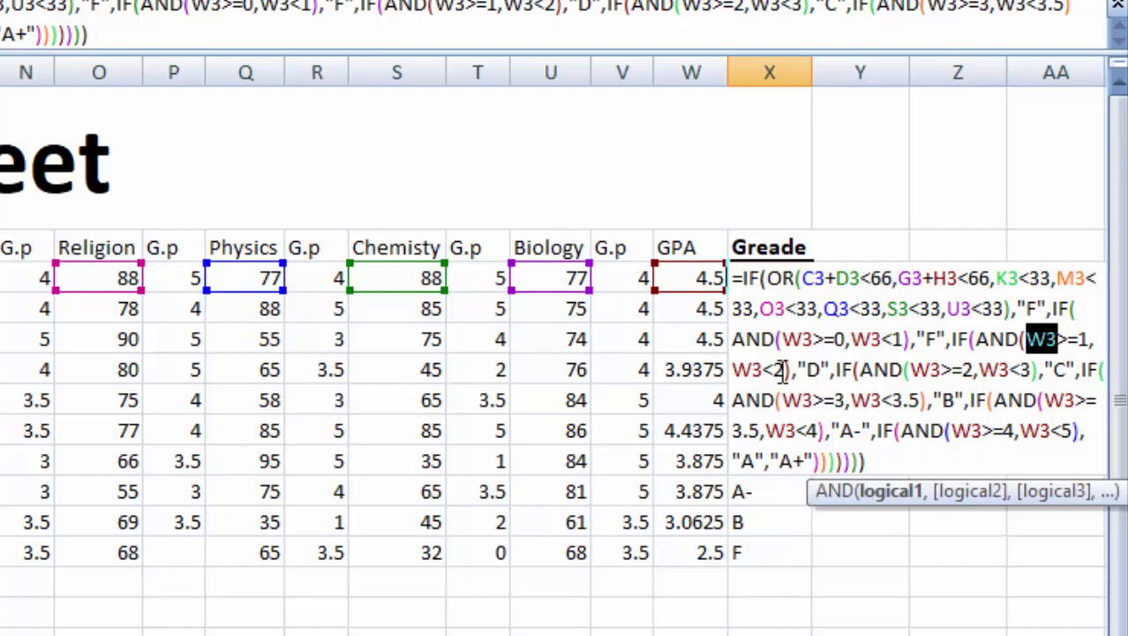
pyautogui.moveTo(784, 371); pyautogui.dragTo(753, 372)
pyautogui.moveTo(821, 371); pyautogui.dragTo(892, 371)
pyautogui.click(846, 371)
pyautogui.click(926, 374)
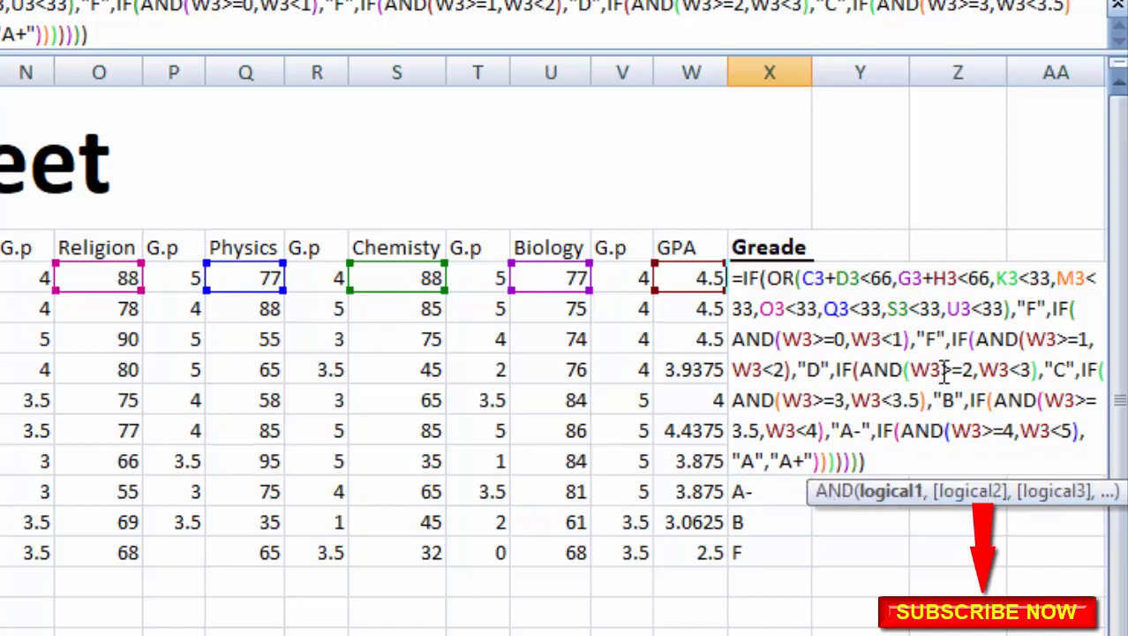
pyautogui.moveTo(953, 374); pyautogui.dragTo(1004, 375)
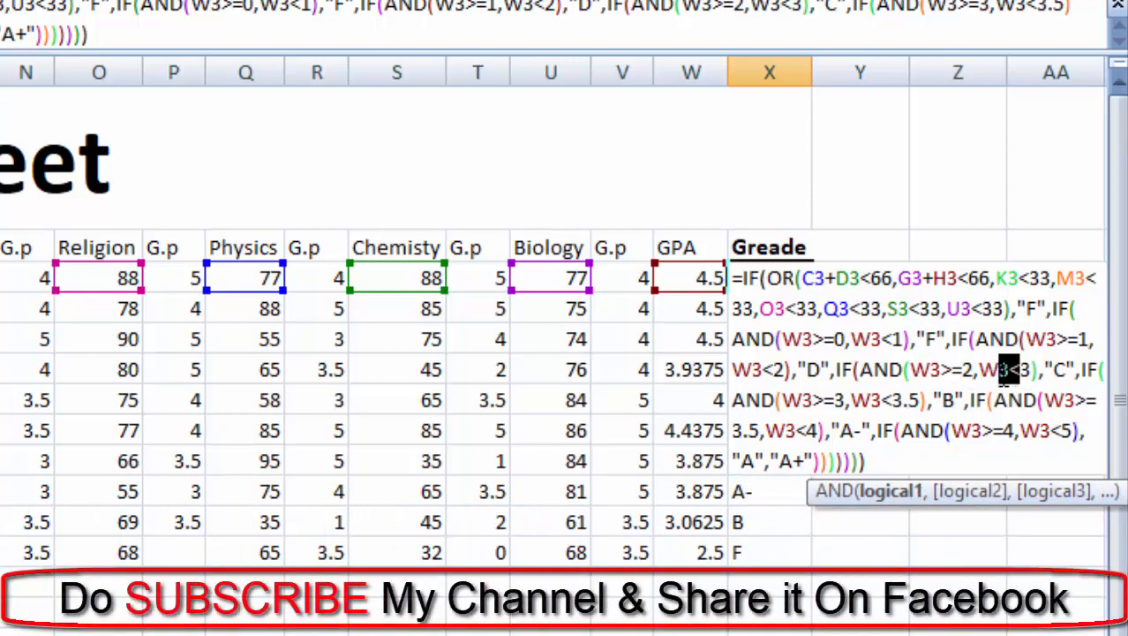
pyautogui.moveTo(1087, 372); pyautogui.dragTo(1097, 372)
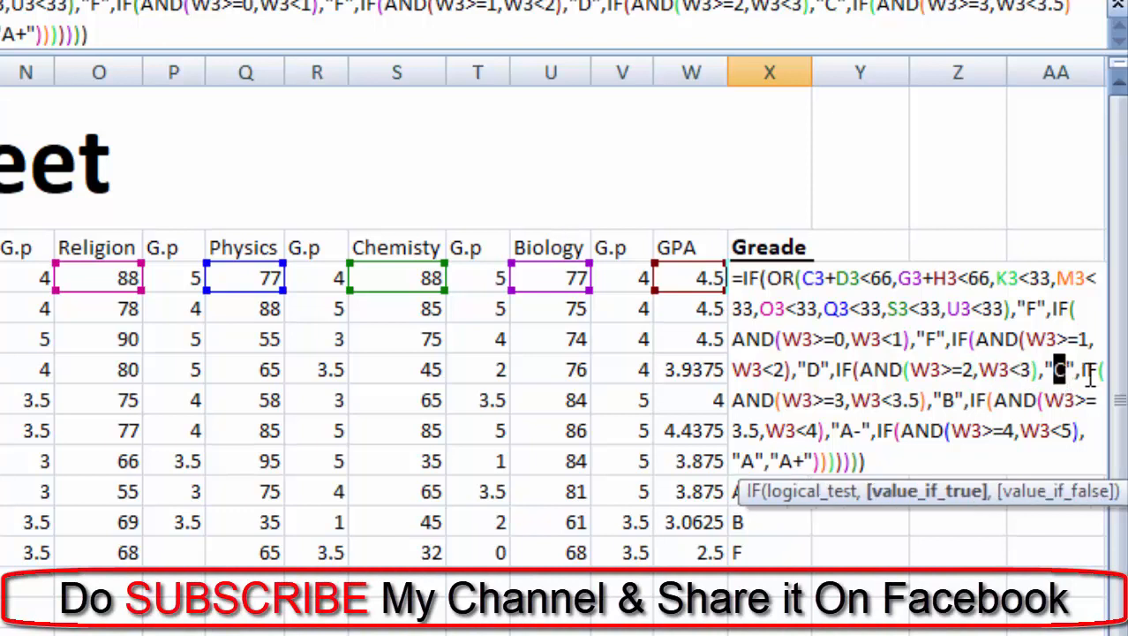
# Examine the nested tests W3>=3,W3<3.5 for grade "B" and W3>=3.5,W3<4 for grade "A-" in the X3 formula
pyautogui.moveTo(748, 400); pyautogui.dragTo(848, 414)
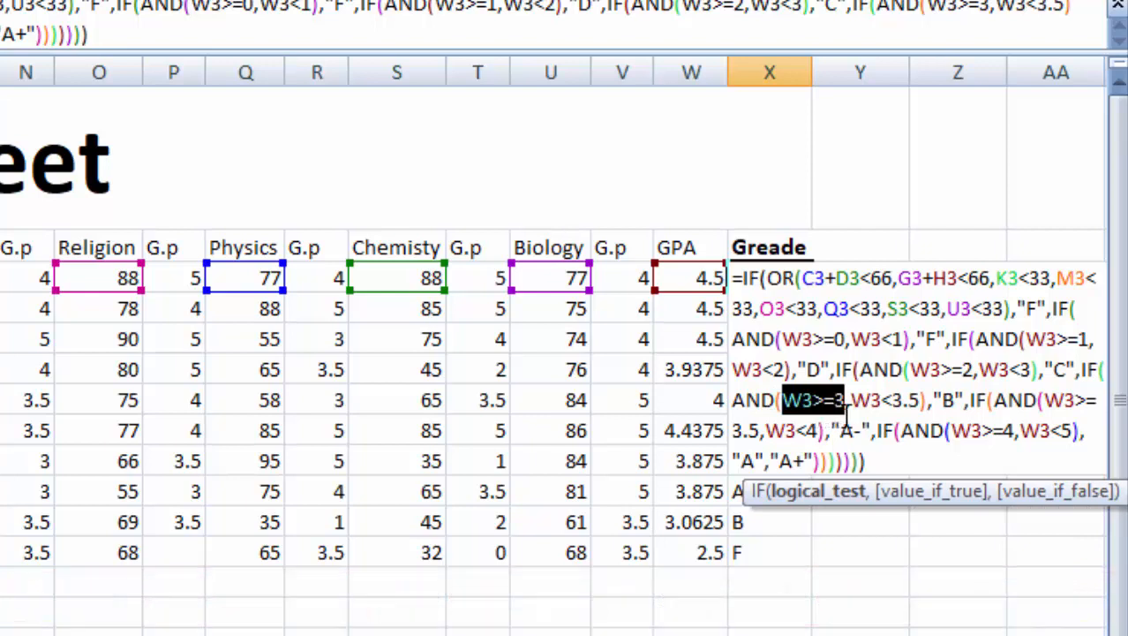
pyautogui.moveTo(927, 404)
pyautogui.mouseDown()
pyautogui.moveTo(853, 414)
pyautogui.moveTo(957, 408)
pyautogui.moveTo(943, 408)
pyautogui.mouseUp()
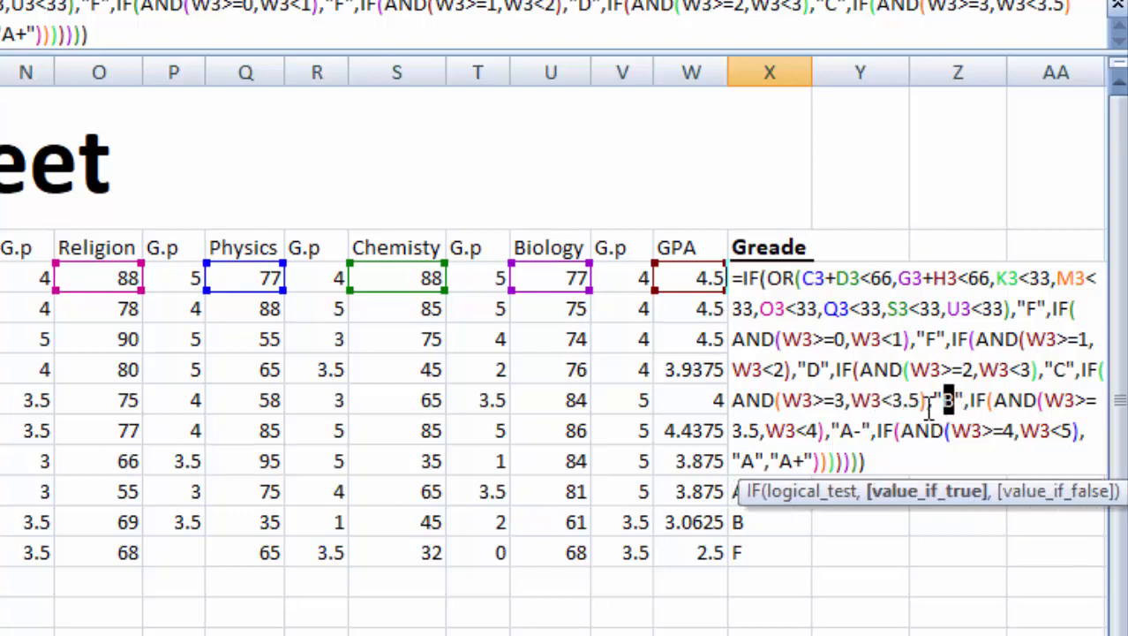
pyautogui.click(988, 400)
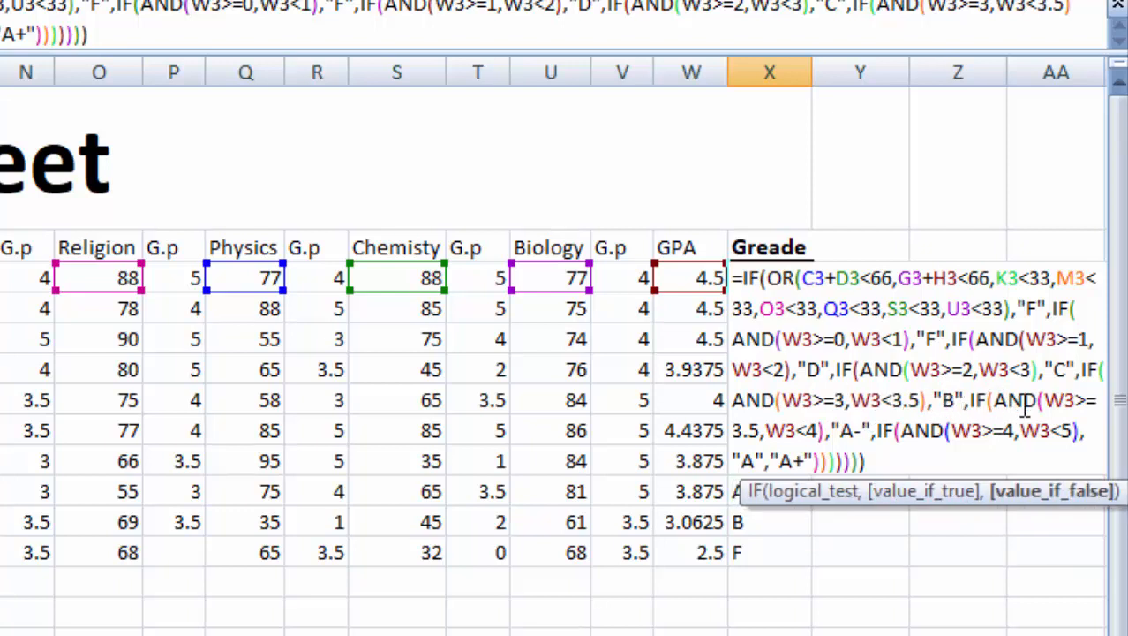
pyautogui.moveTo(1045, 403); pyautogui.dragTo(1085, 403)
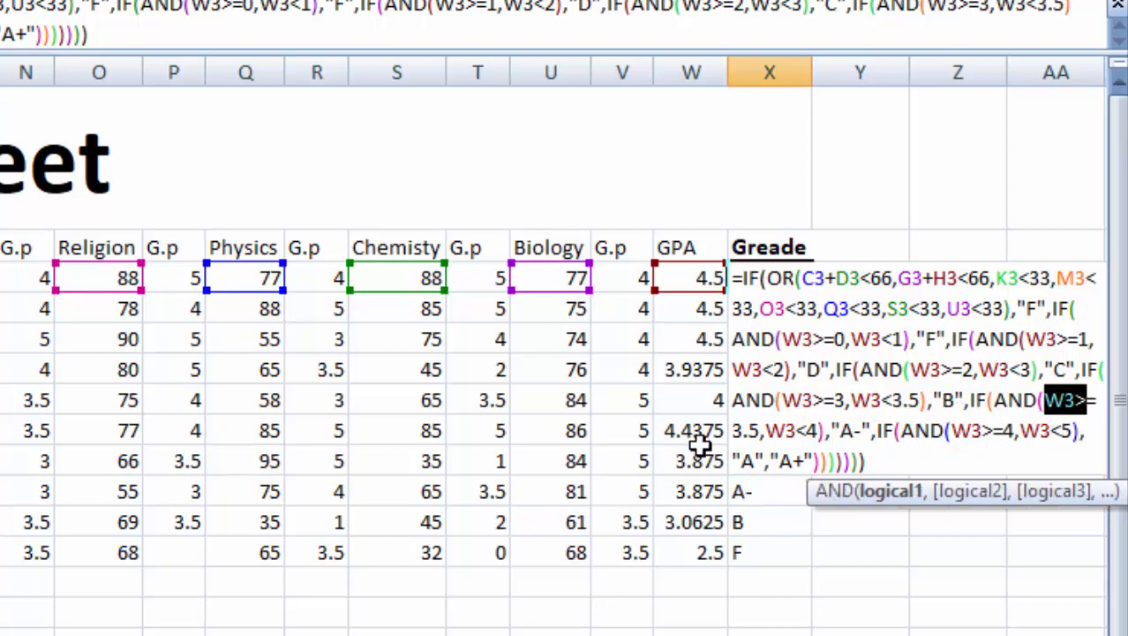
pyautogui.moveTo(747, 430); pyautogui.dragTo(874, 441)
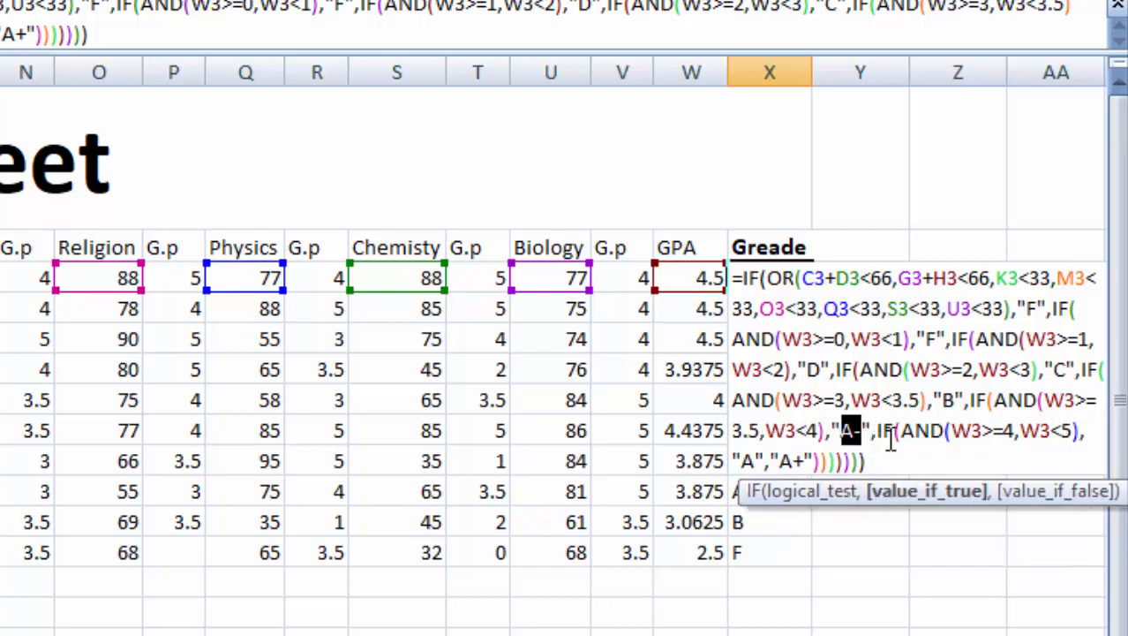
# Examine the last nested test W3>=4,W3<5 for grade "A" and the fallback result "A+" in the X3 formula
pyautogui.click(883, 431)
pyautogui.moveTo(920, 435); pyautogui.dragTo(1019, 432)
pyautogui.click(756, 466)
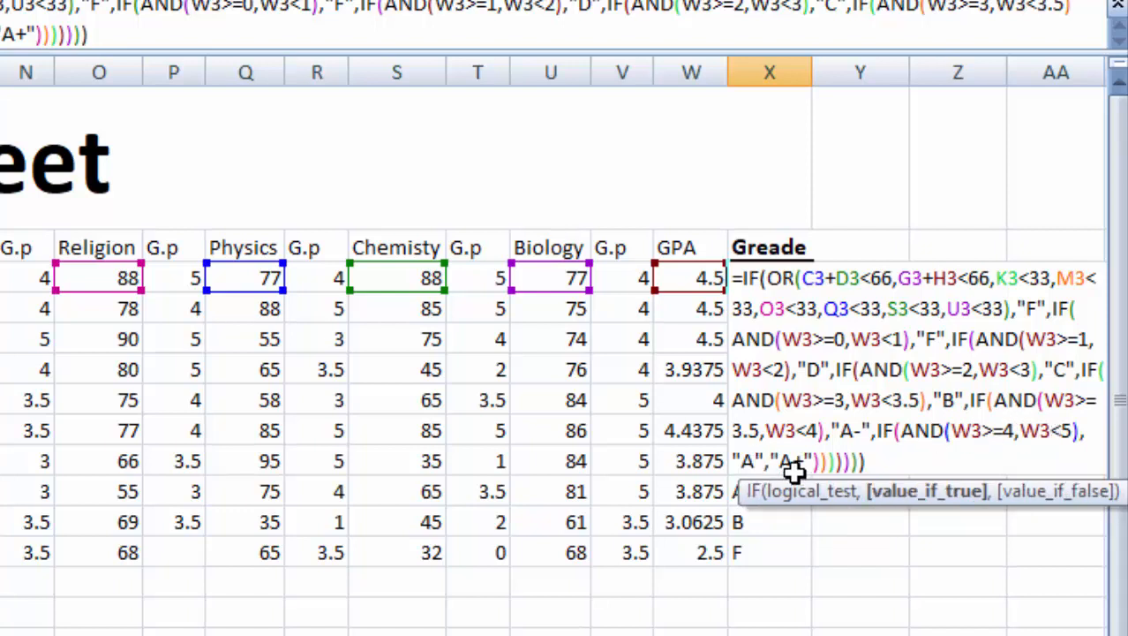
pyautogui.click(794, 462)
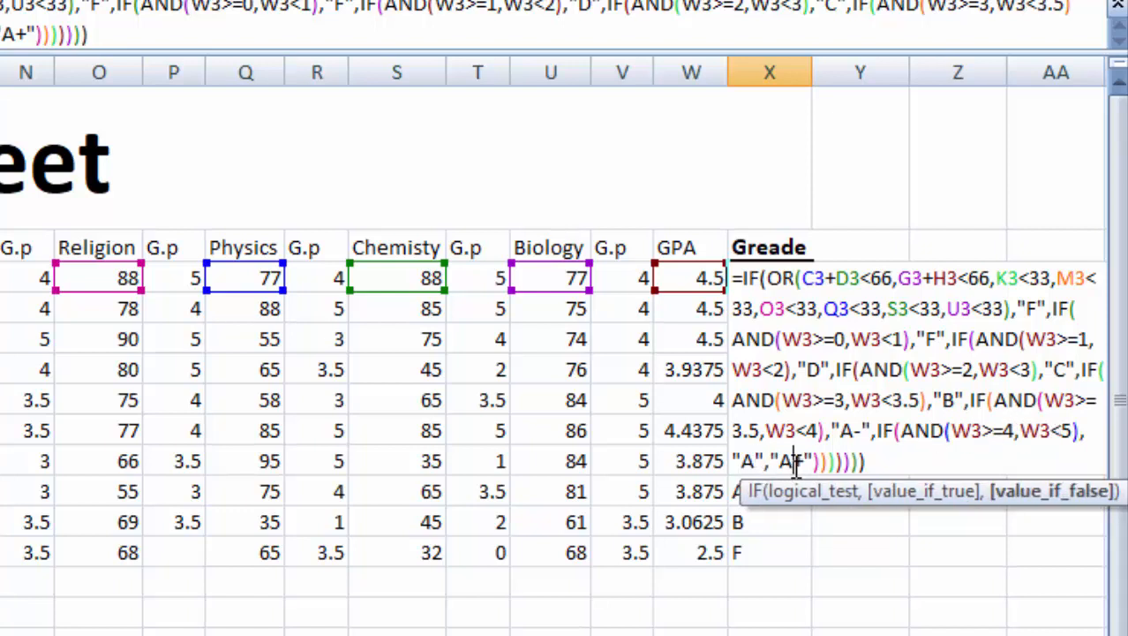
pyautogui.click(887, 454)
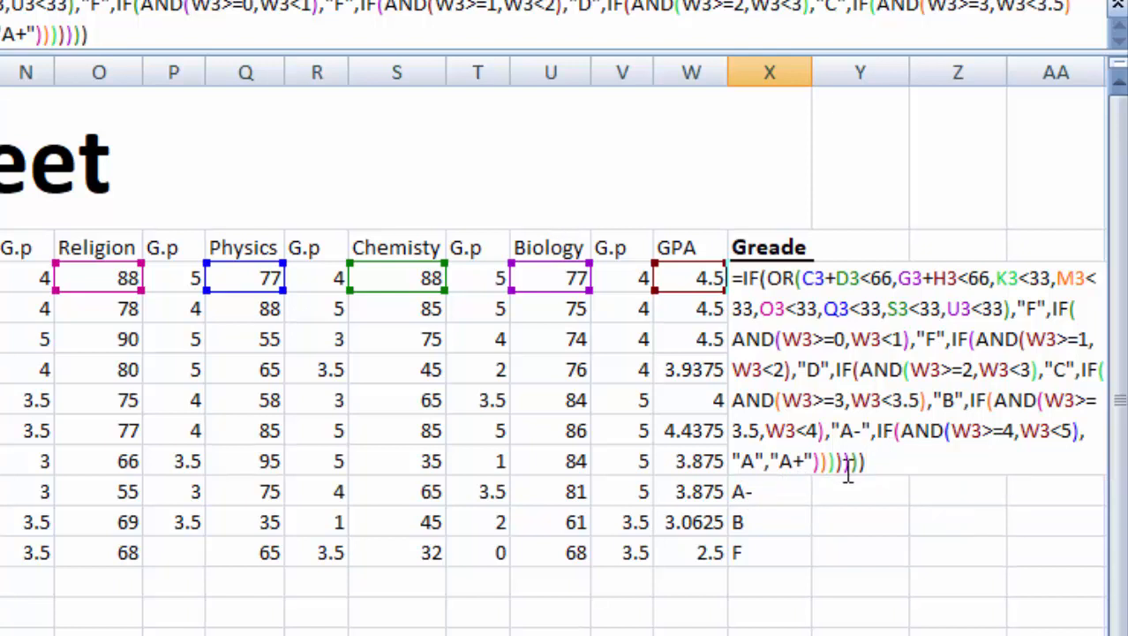
# Examine the closing brackets at the end of the X3 formula against the opening brackets of its IF functions
pyautogui.moveTo(866, 461); pyautogui.dragTo(811, 462)
pyautogui.click(849, 463)
pyautogui.press('Left')
pyautogui.press('Left')
pyautogui.press('Left')
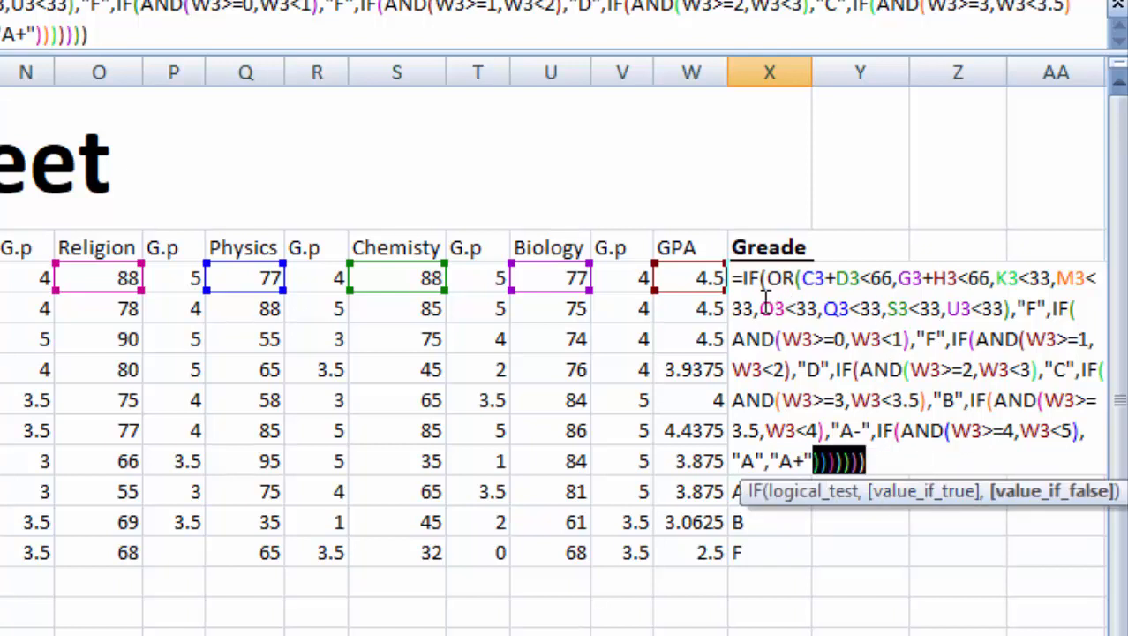
pyautogui.moveTo(766, 279); pyautogui.dragTo(748, 279)
pyautogui.click(794, 289)
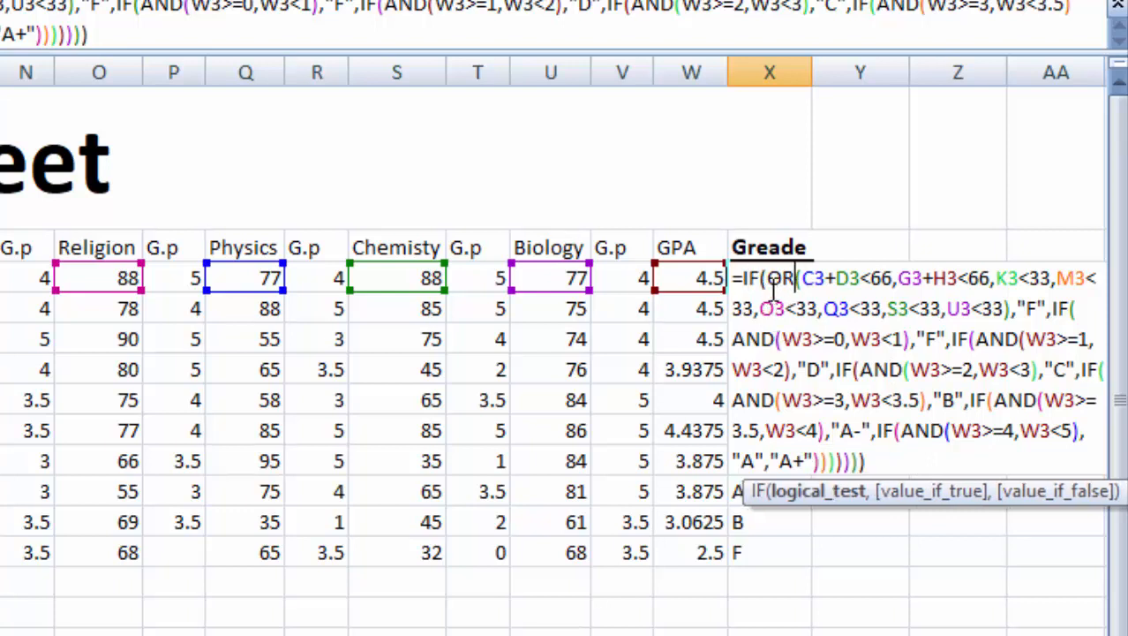
pyautogui.click(881, 465)
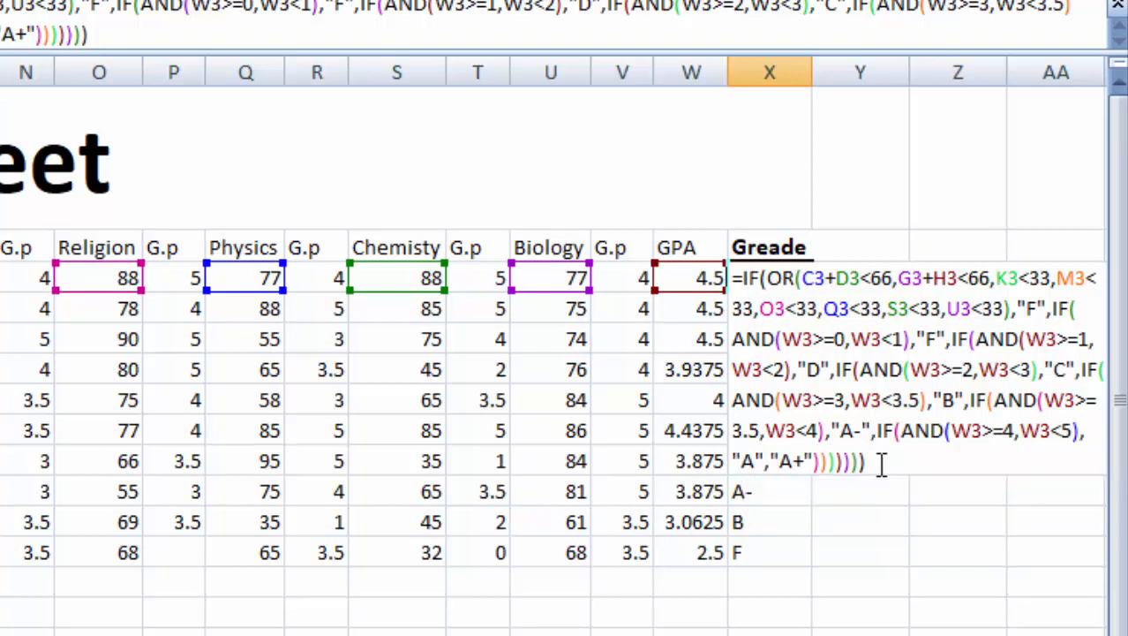
# Delete closing brackets at the end of the X3 formula and retype them so it again ends with seven
pyautogui.press('BackSpace')
pyautogui.press('BackSpace')
pyautogui.press('BackSpace')
pyautogui.press('BackSpace')
pyautogui.press('BackSpace')
pyautogui.press('BackSpace')
pyautogui.press('BackSpace')
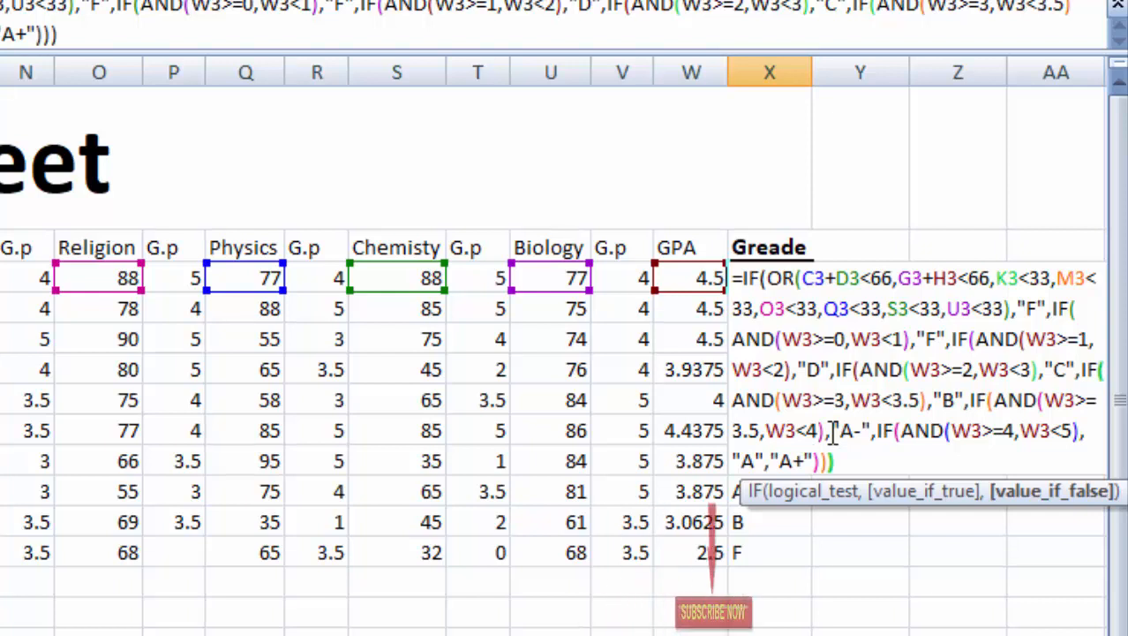
pyautogui.write('))))))')
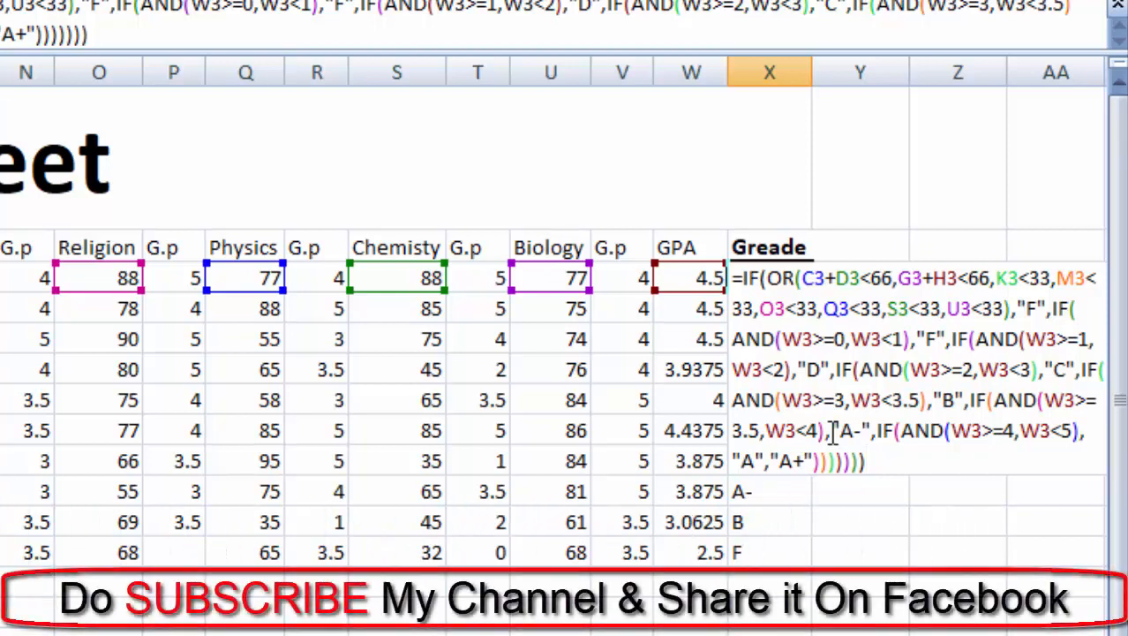
# Enter the X3 grade formula and fill it down the grade column to X12
pyautogui.press('Return')
pyautogui.click(773, 281)
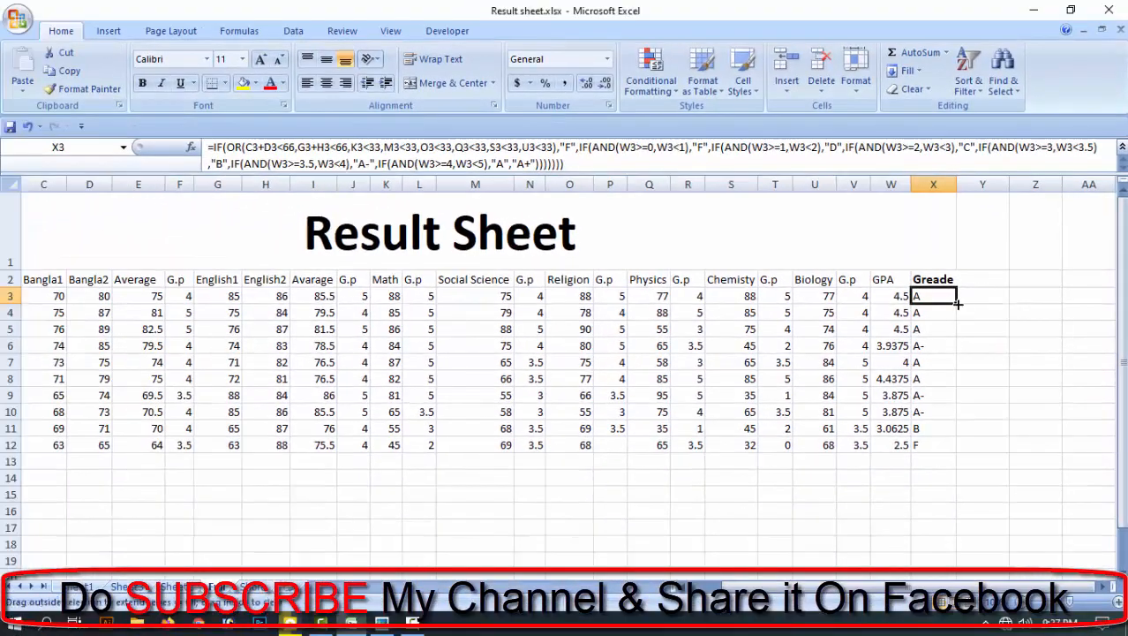
pyautogui.doubleClick(900, 300)
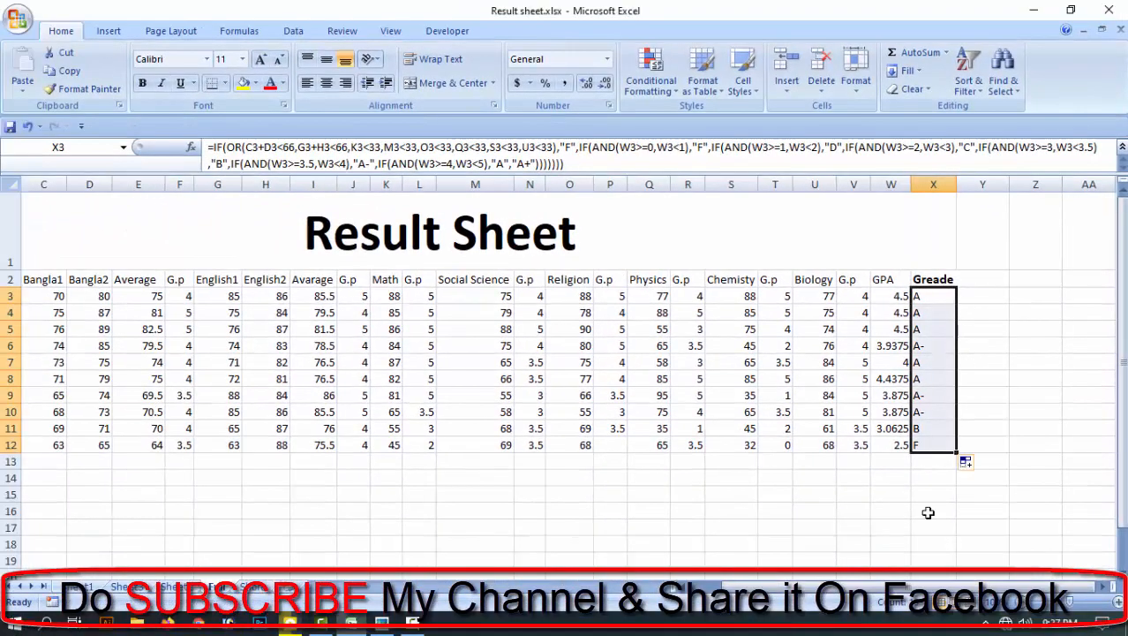
pyautogui.click(811, 549)
# Review the complete X3 grade formula and the filled grades in X3:X12
pyautogui.click(933, 297)
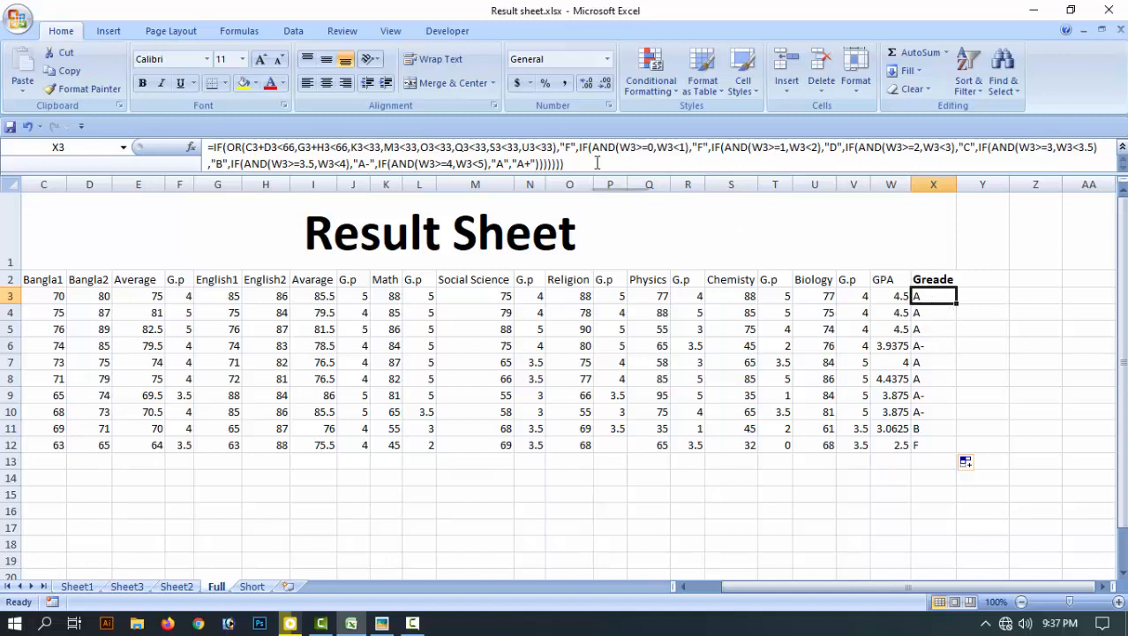
pyautogui.moveTo(597, 162); pyautogui.dragTo(208, 146)
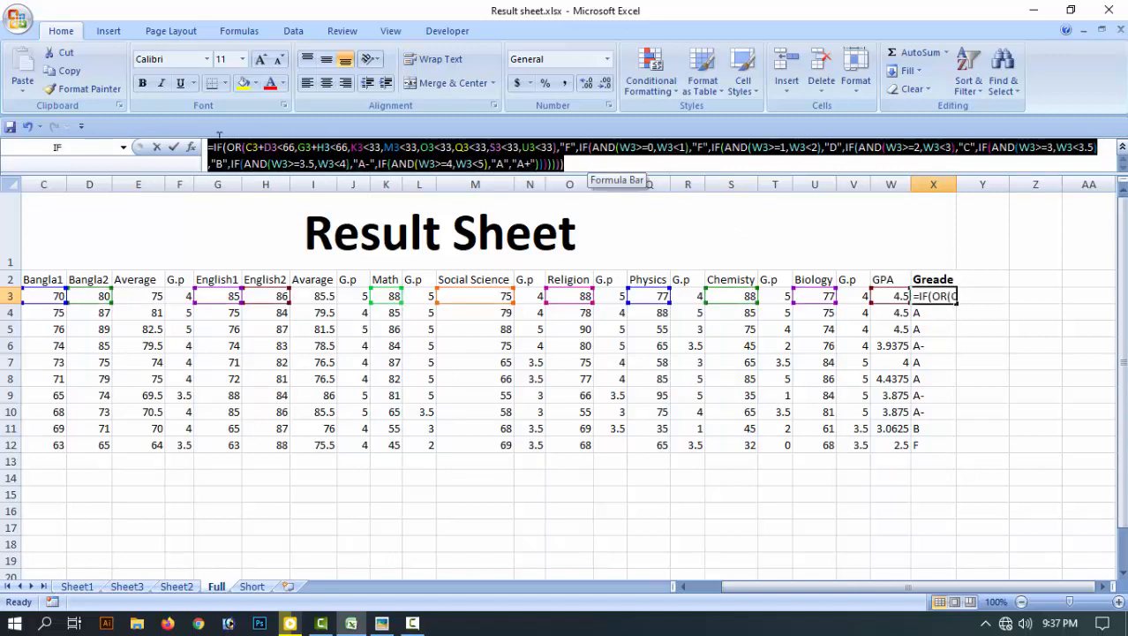
pyautogui.doubleClick(939, 297)
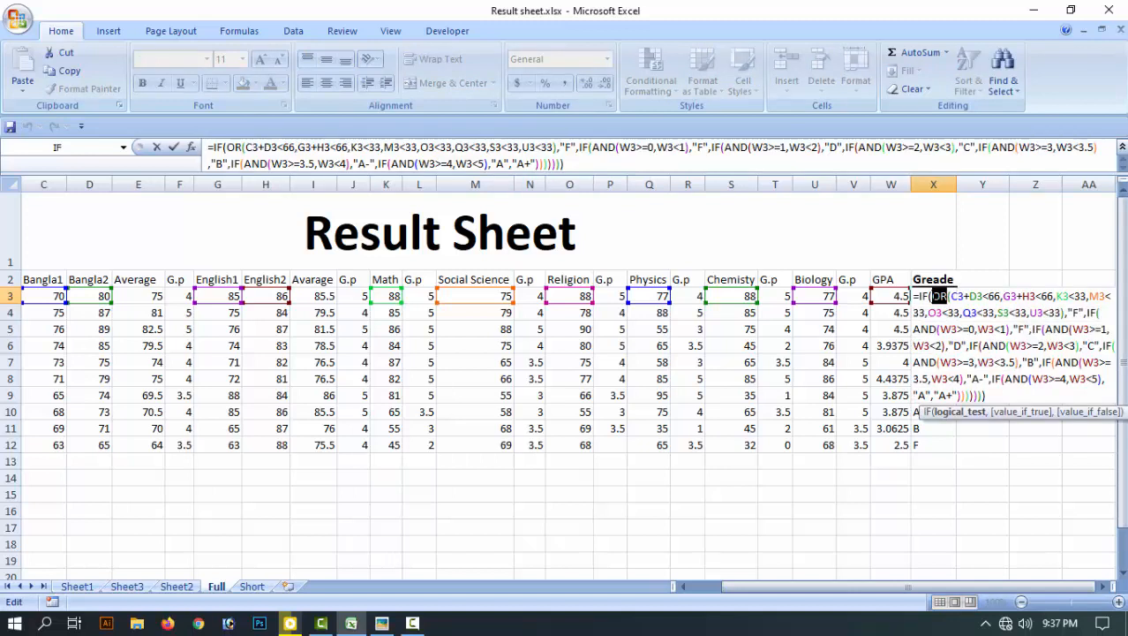
pyautogui.press('Return')
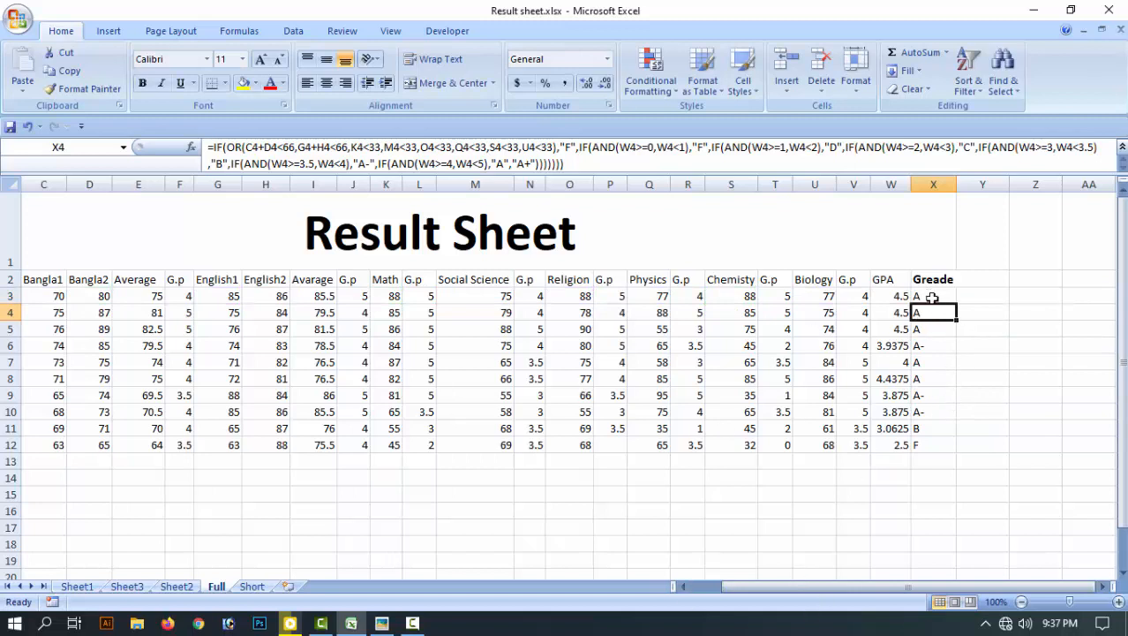
pyautogui.moveTo(933, 298); pyautogui.dragTo(931, 445)
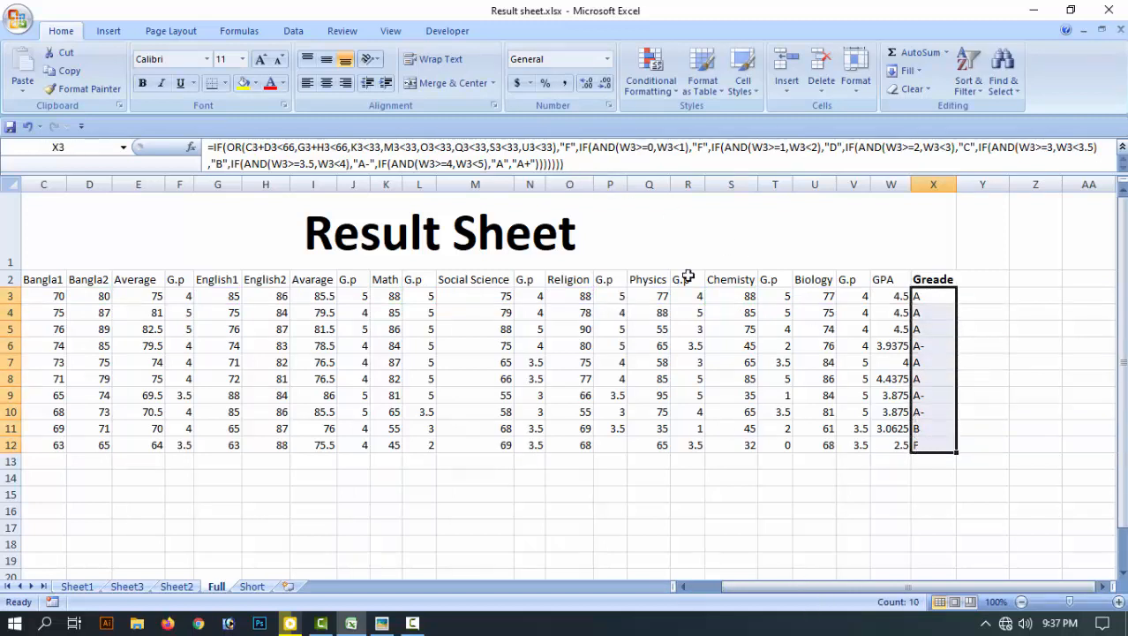
pyautogui.doubleClick(936, 298)
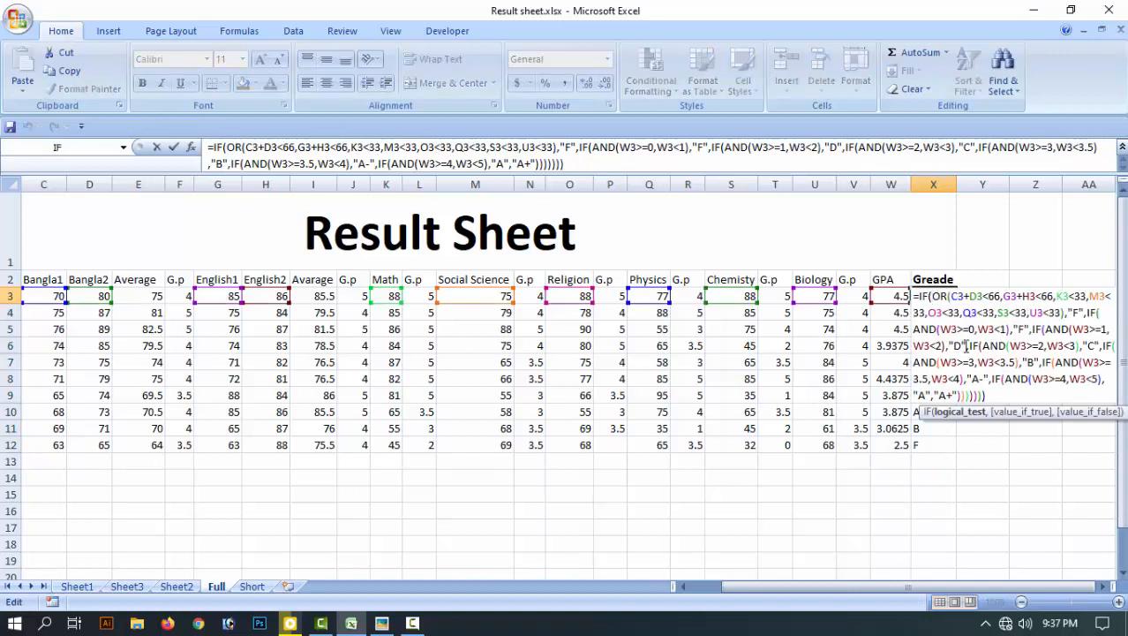
pyautogui.press('Return')
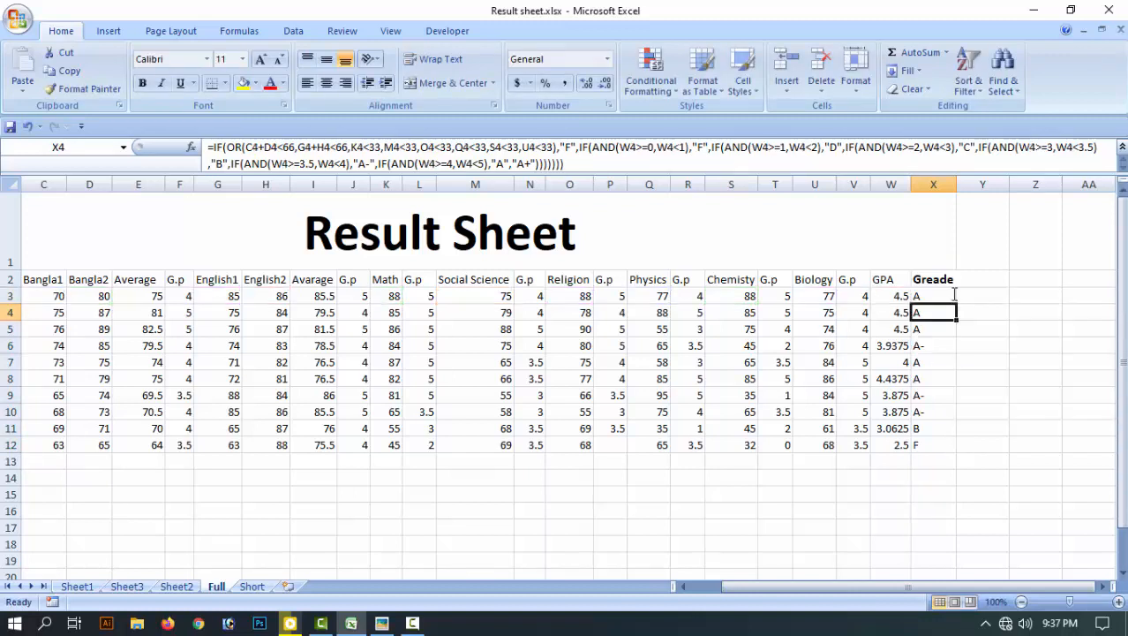
pyautogui.click(950, 294)
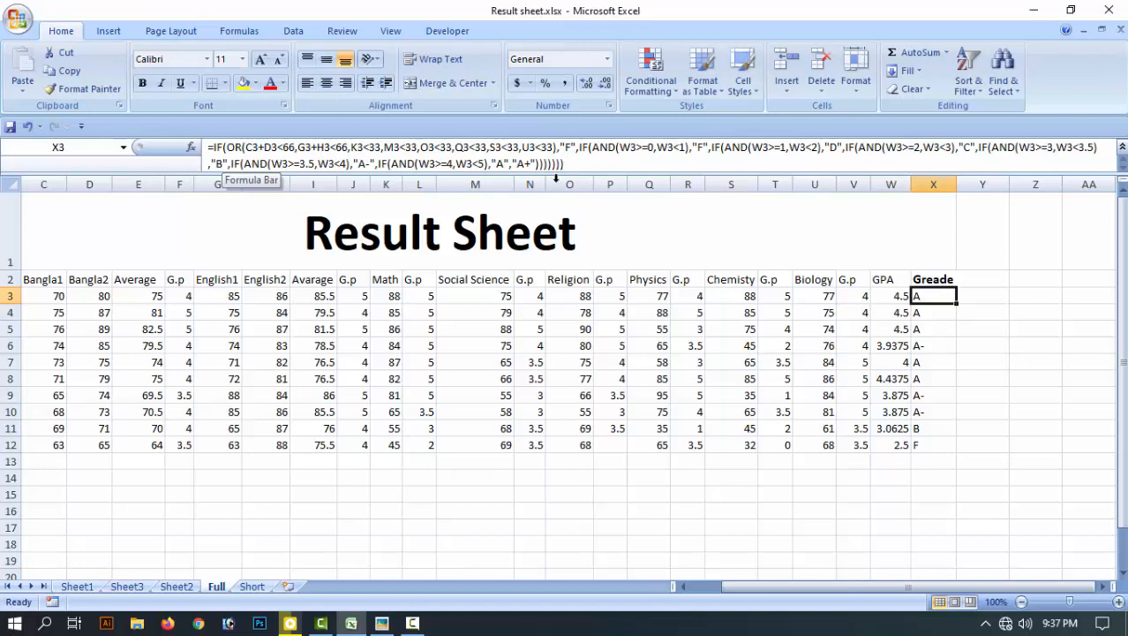
# Switch to the Short sheet and examine the shortened grade formula in X3
pyautogui.click(239, 585)
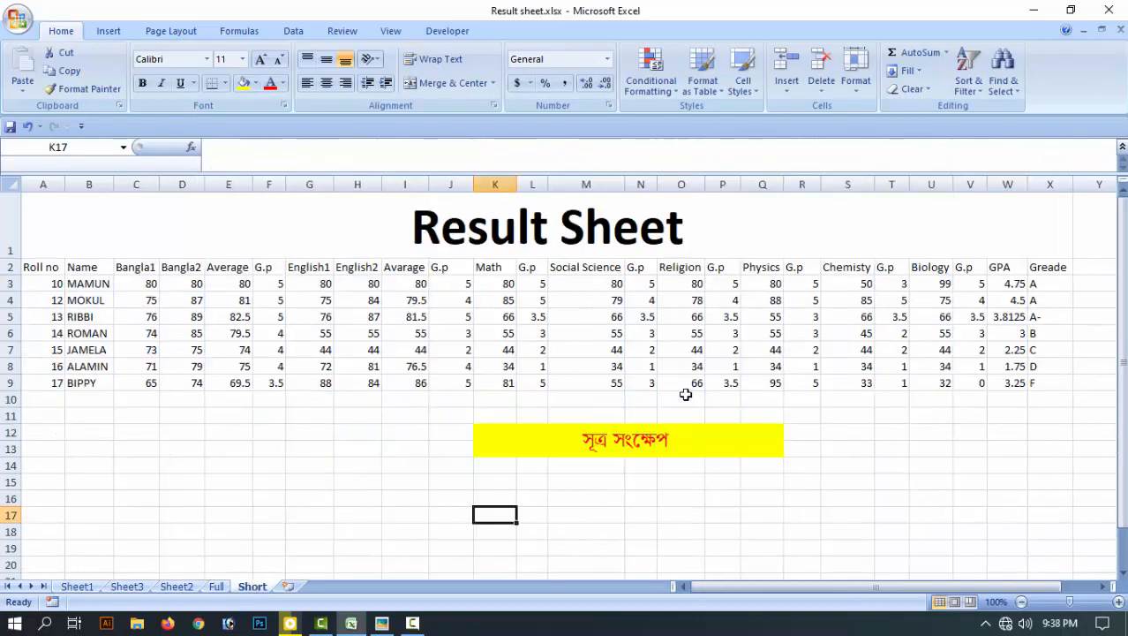
pyautogui.click(667, 443)
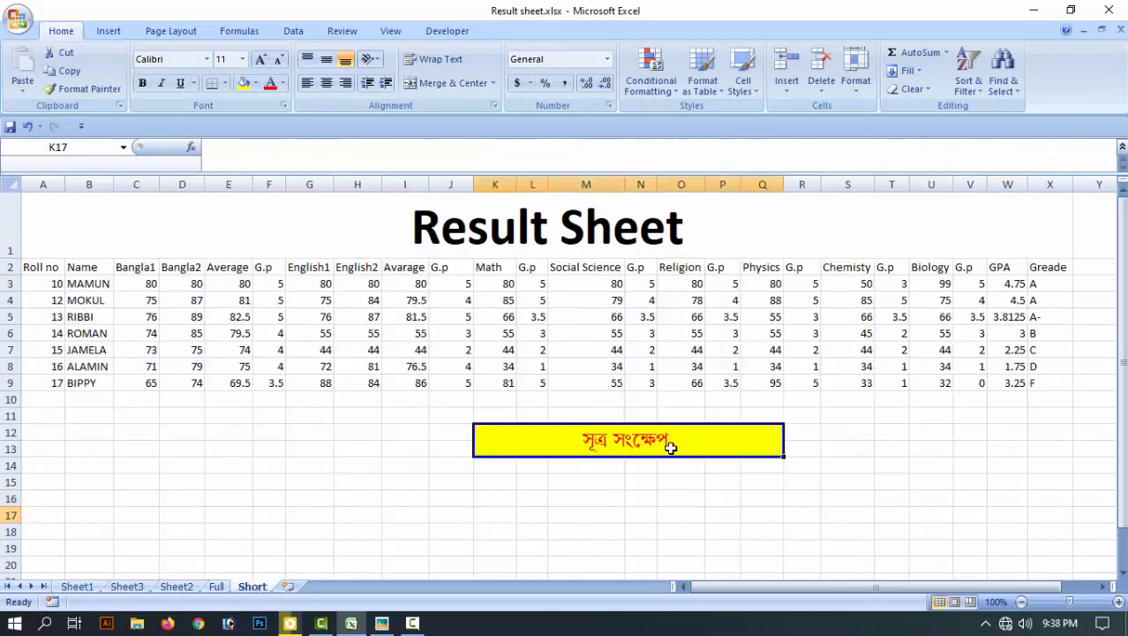
pyautogui.click(1040, 281)
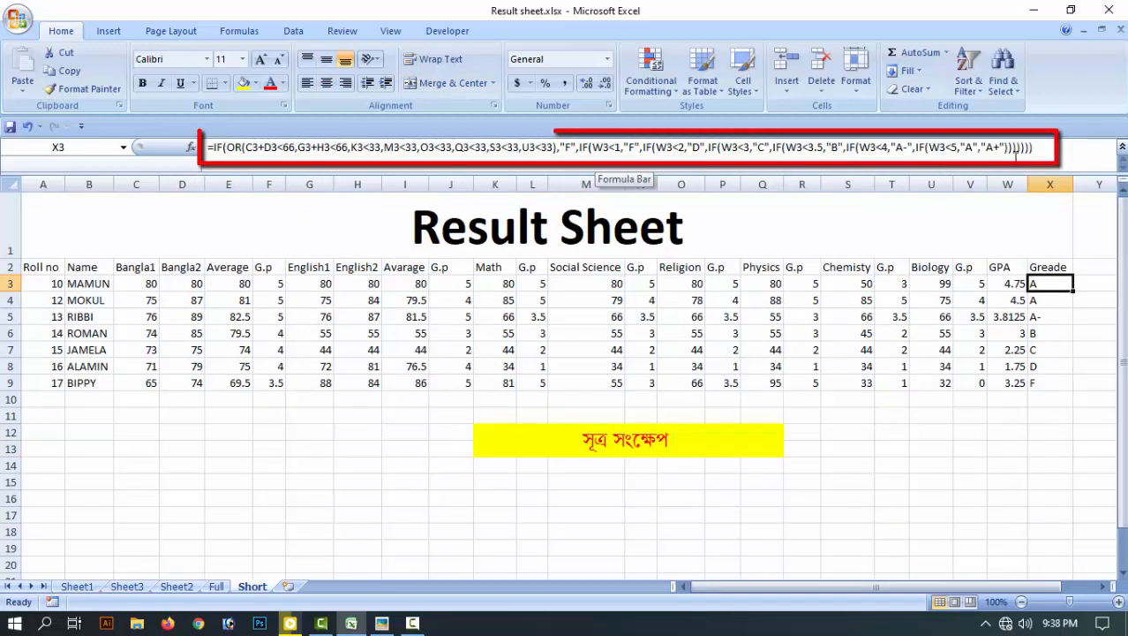
pyautogui.moveTo(1046, 150)
pyautogui.mouseDown()
pyautogui.moveTo(207, 150)
pyautogui.moveTo(1042, 143)
pyautogui.mouseUp()
pyautogui.click(1003, 142)
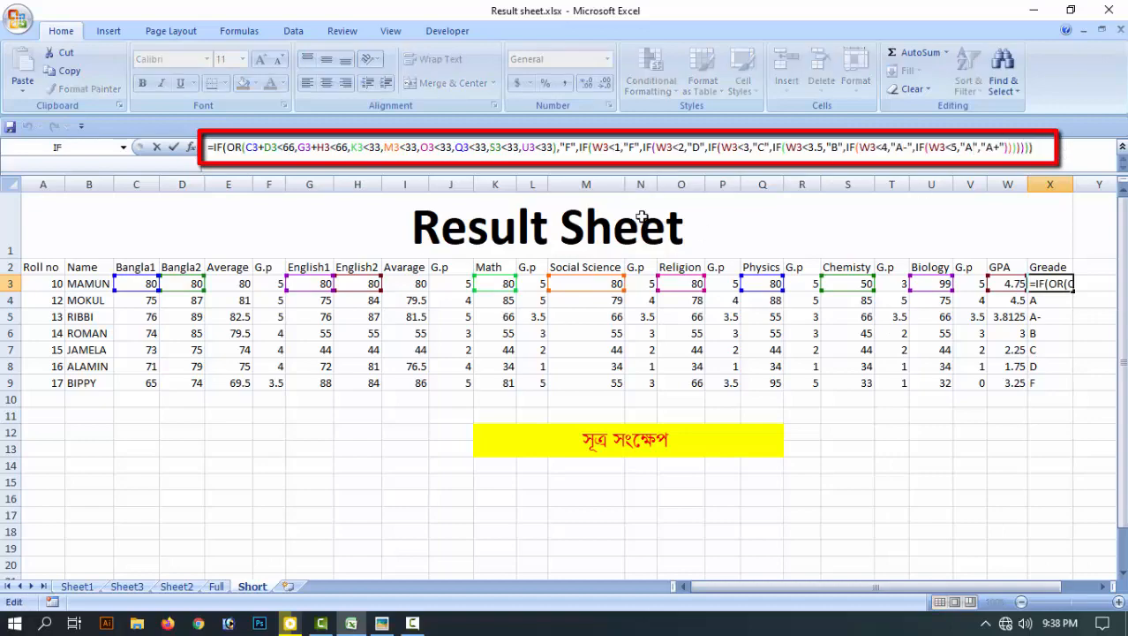
# Examine the opening IF(OR and the two-paper conditions C3+D3<66 and G3+H3<66 in the Short sheet's X3 formula
pyautogui.doubleClick(1056, 283)
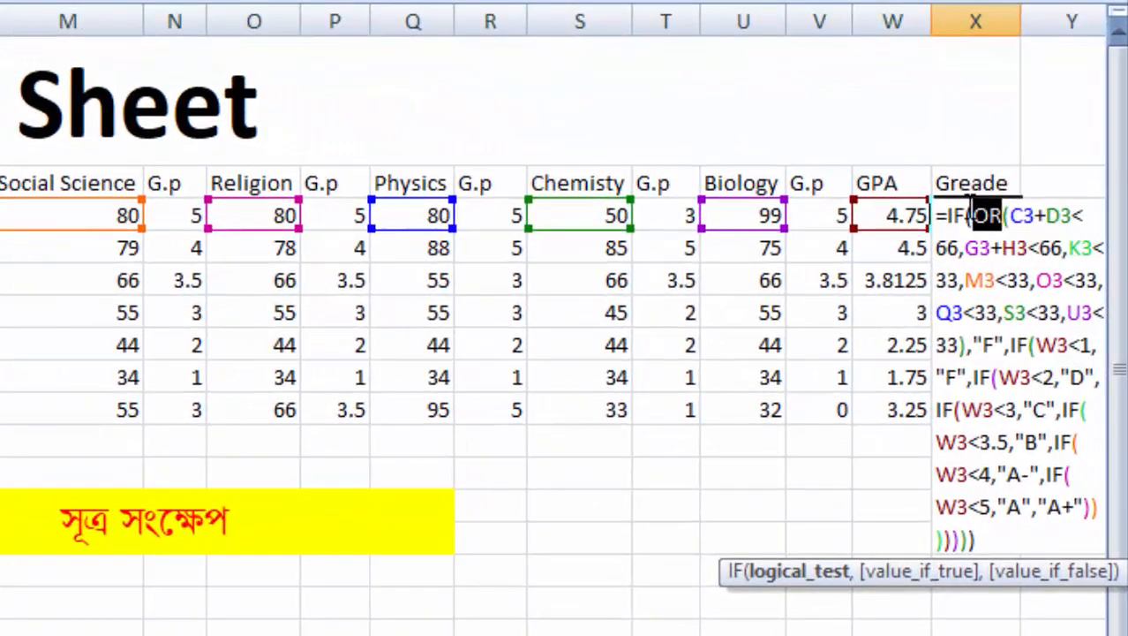
pyautogui.click(1045, 282)
pyautogui.moveTo(1004, 215); pyautogui.dragTo(971, 222)
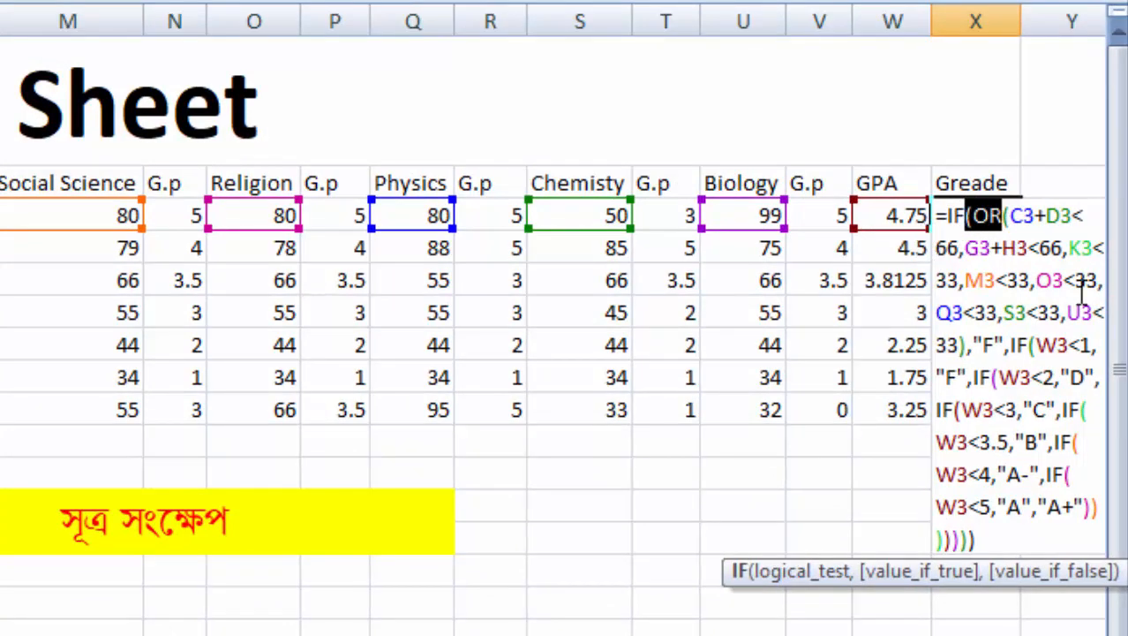
pyautogui.moveTo(1035, 225); pyautogui.dragTo(1070, 221)
pyautogui.doubleClick(945, 248)
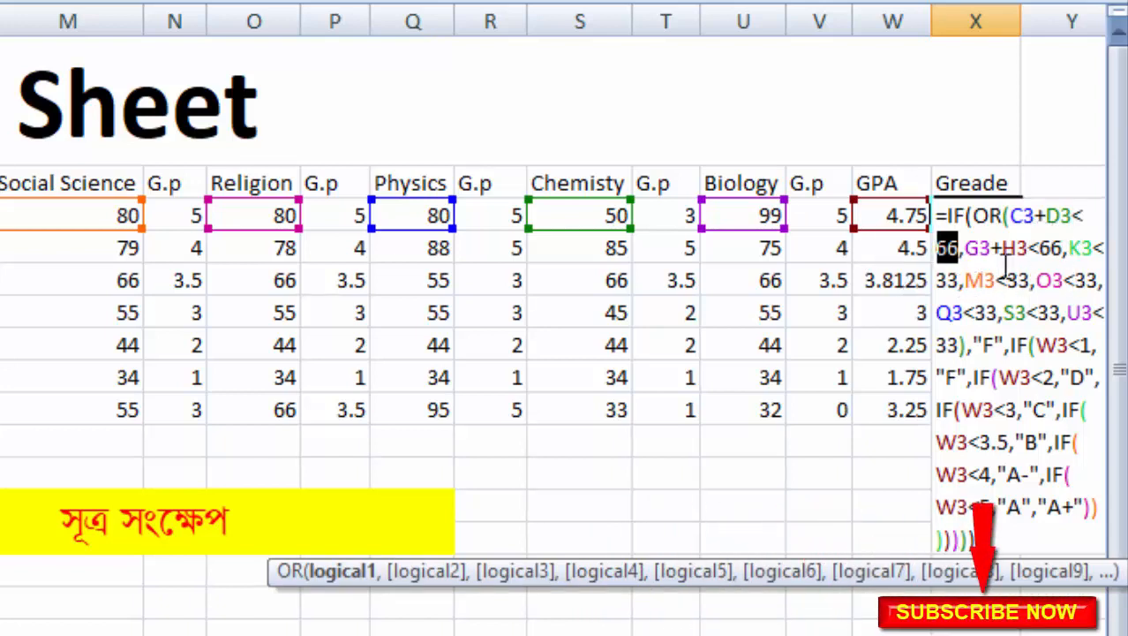
pyautogui.moveTo(965, 248); pyautogui.dragTo(1068, 250)
# Examine the single-paper fail conditions K3<33, M3<33 and O3<33 in the X3 grade formula
pyautogui.click(1093, 251)
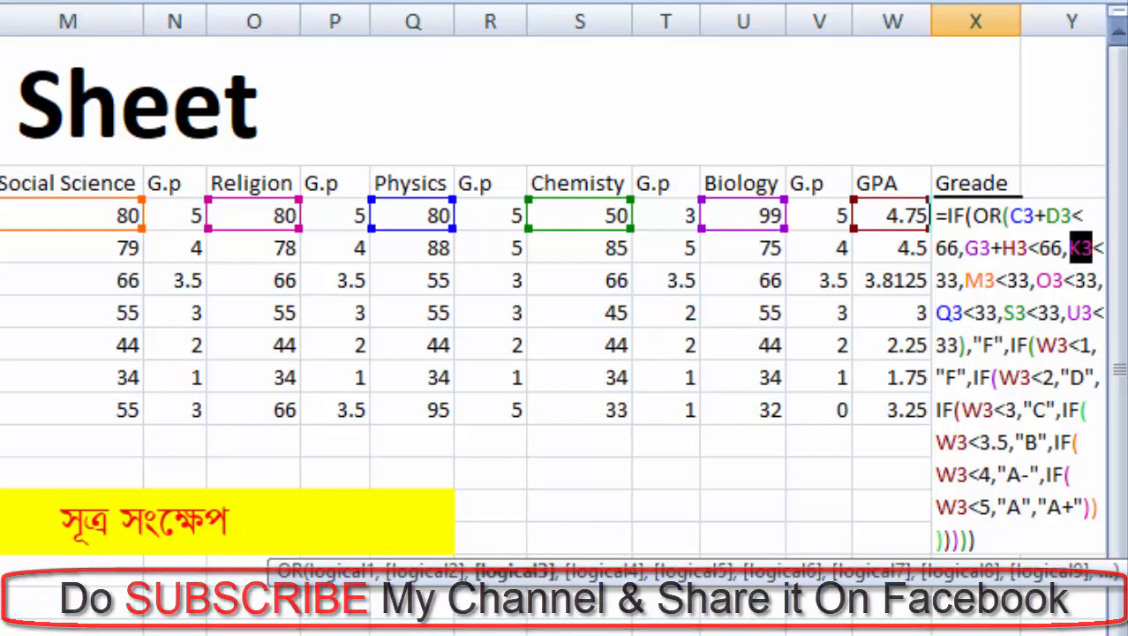
pyautogui.click(952, 280)
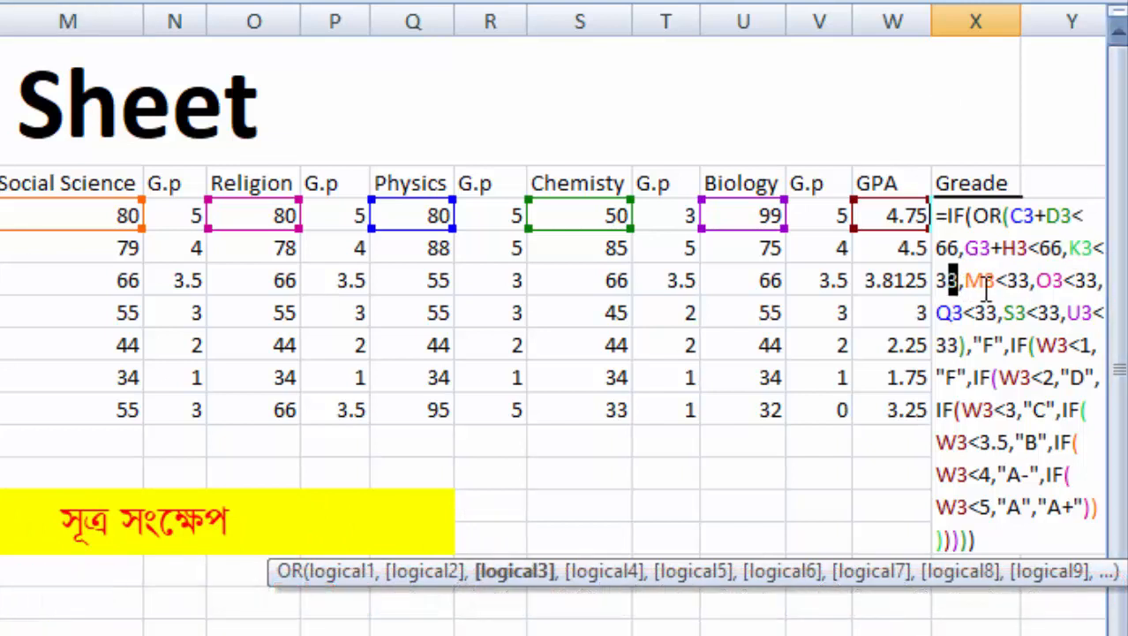
pyautogui.moveTo(986, 287); pyautogui.dragTo(974, 297)
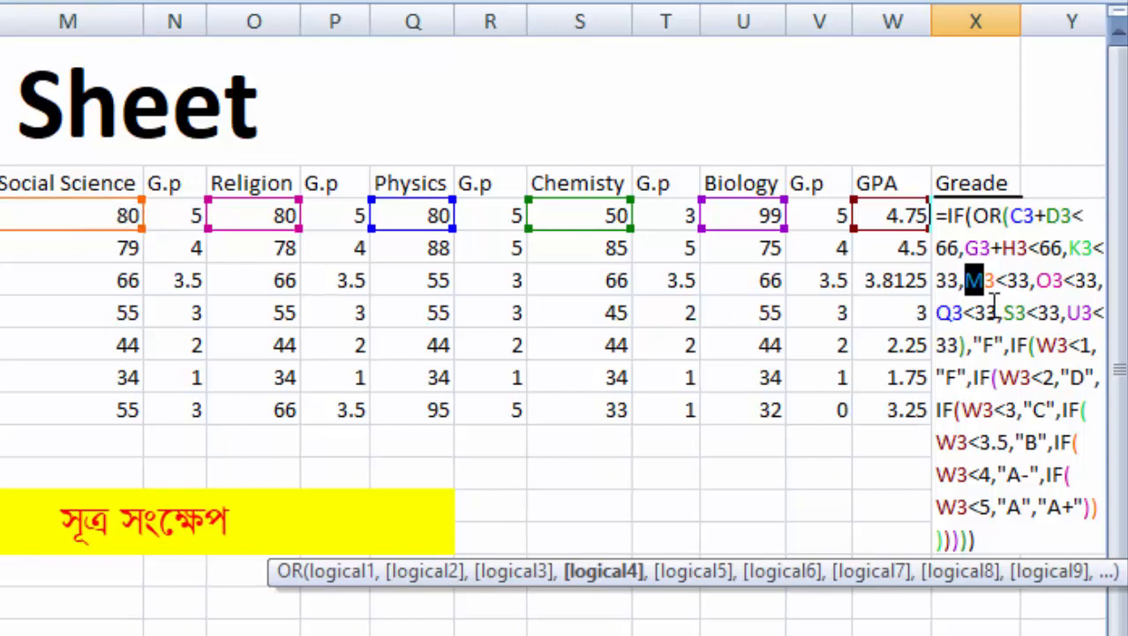
pyautogui.moveTo(1018, 282); pyautogui.dragTo(977, 295)
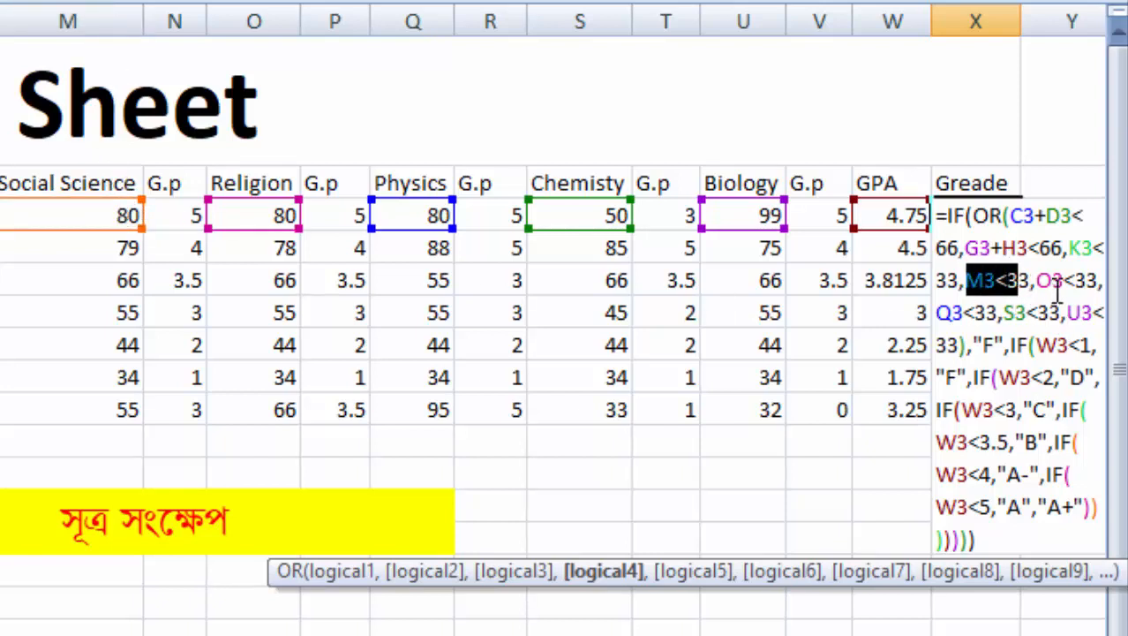
pyautogui.moveTo(1052, 281); pyautogui.dragTo(1037, 280)
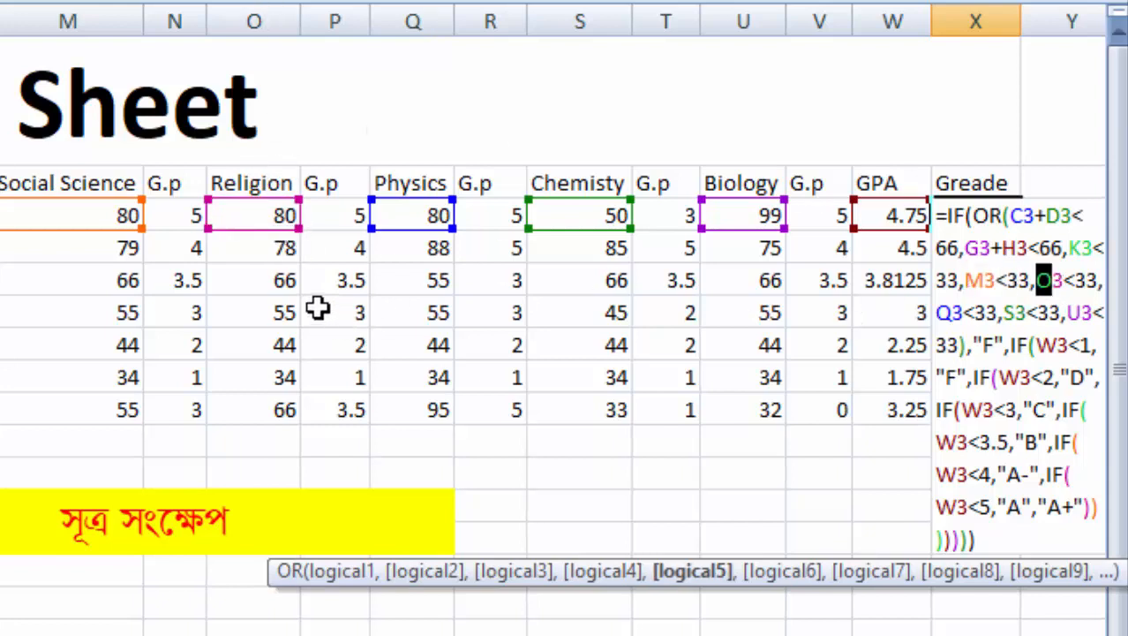
pyautogui.write('C')
pyautogui.moveTo(1097, 284); pyautogui.dragTo(1051, 284)
# Examine the remaining OR conditions Q3<33, S3<33 and U3<33 and their "F" result in the X3 formula
pyautogui.moveTo(964, 318); pyautogui.dragTo(998, 315)
pyautogui.doubleClick(1012, 316)
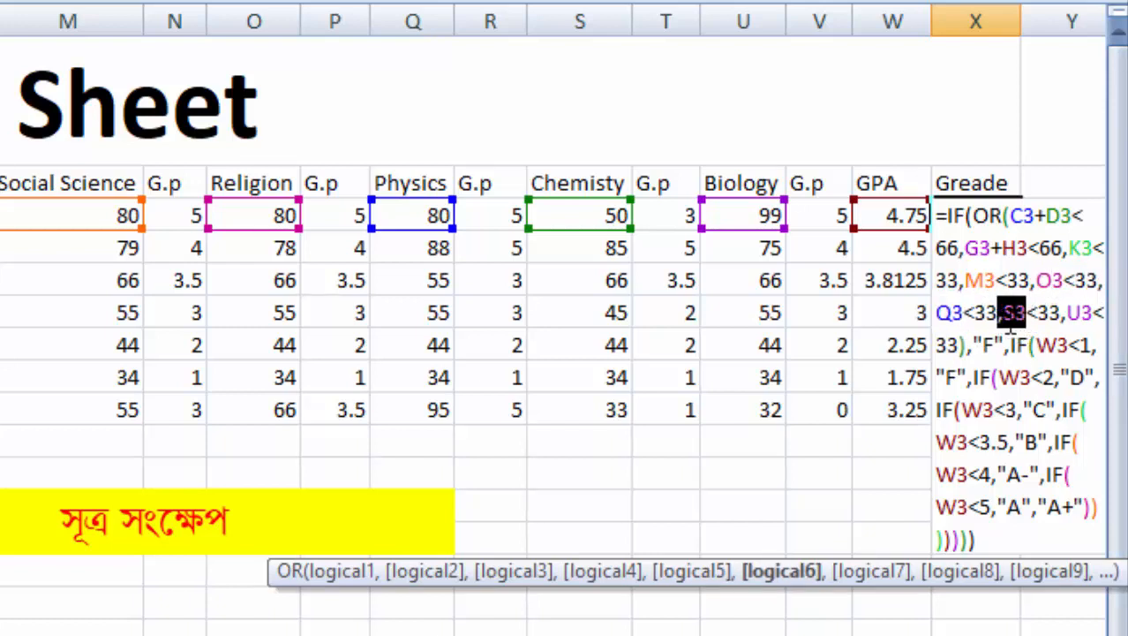
pyautogui.click(1049, 316)
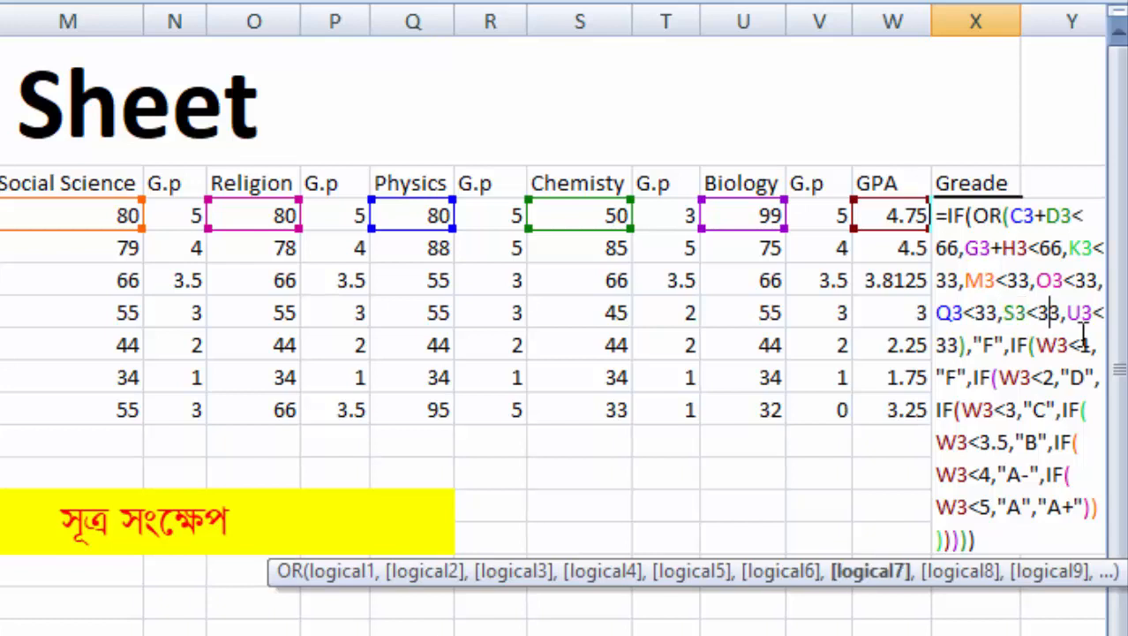
pyautogui.moveTo(1070, 316); pyautogui.dragTo(1080, 327)
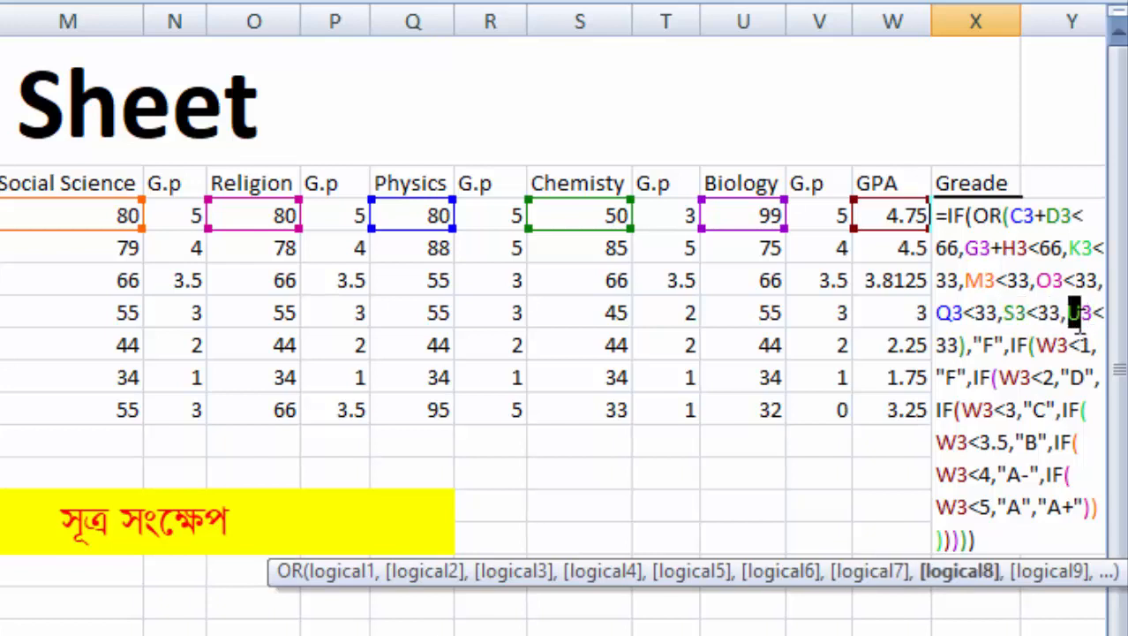
pyautogui.click(961, 346)
pyautogui.doubleClick(989, 348)
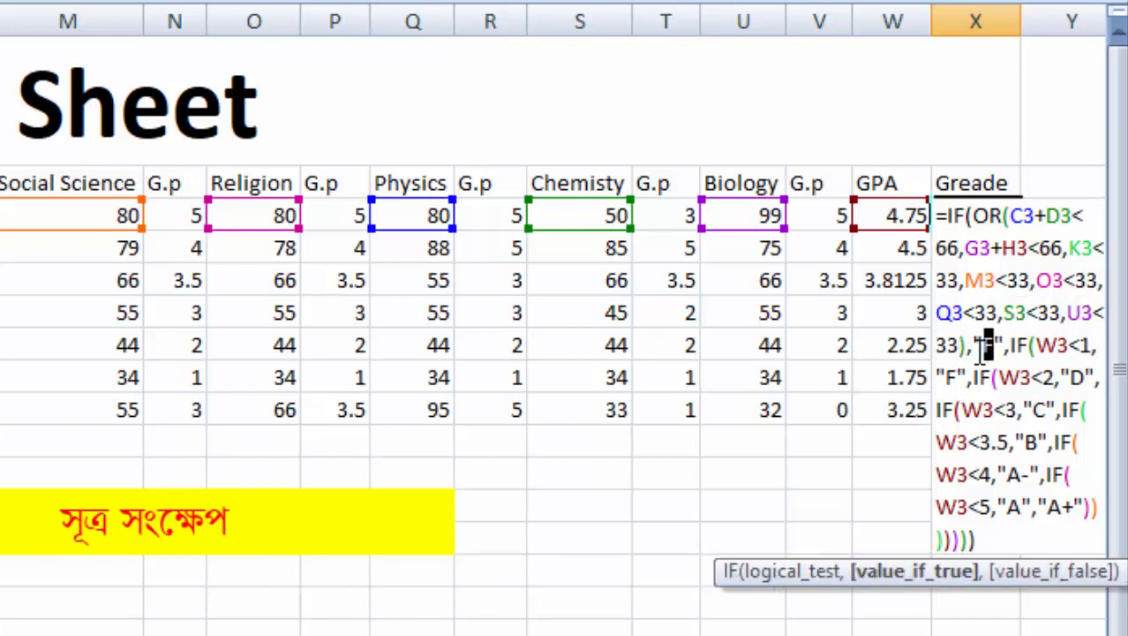
# Examine the first nested GPA tests in the X3 formula, W3<1 for "F" and W3<2 for "D"
pyautogui.doubleClick(1022, 346)
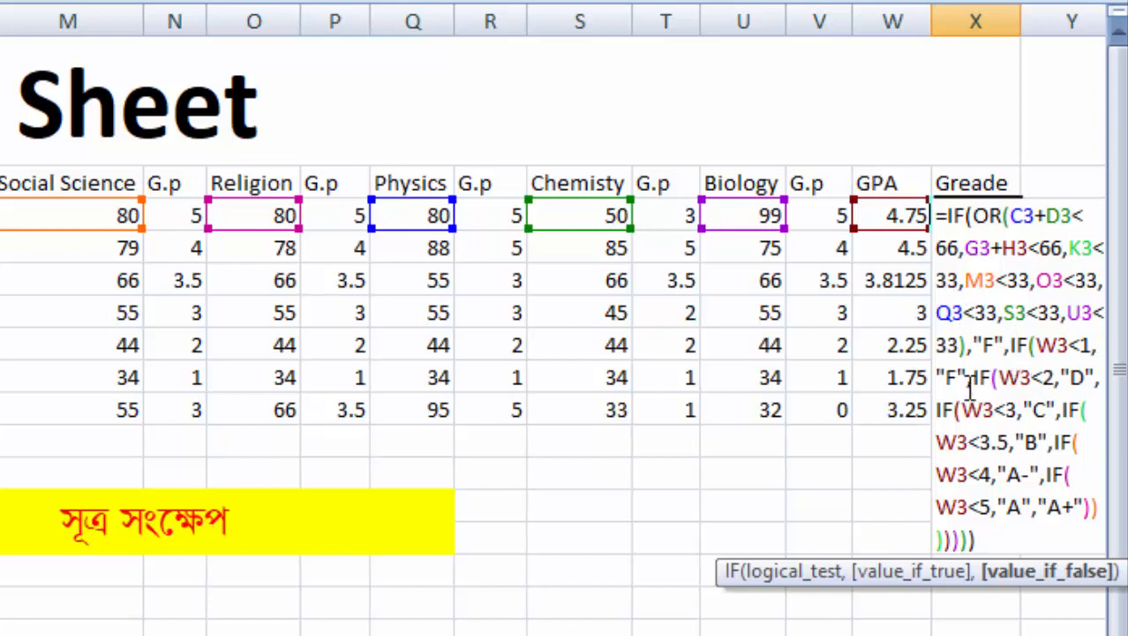
pyautogui.moveTo(1036, 346); pyautogui.dragTo(1056, 345)
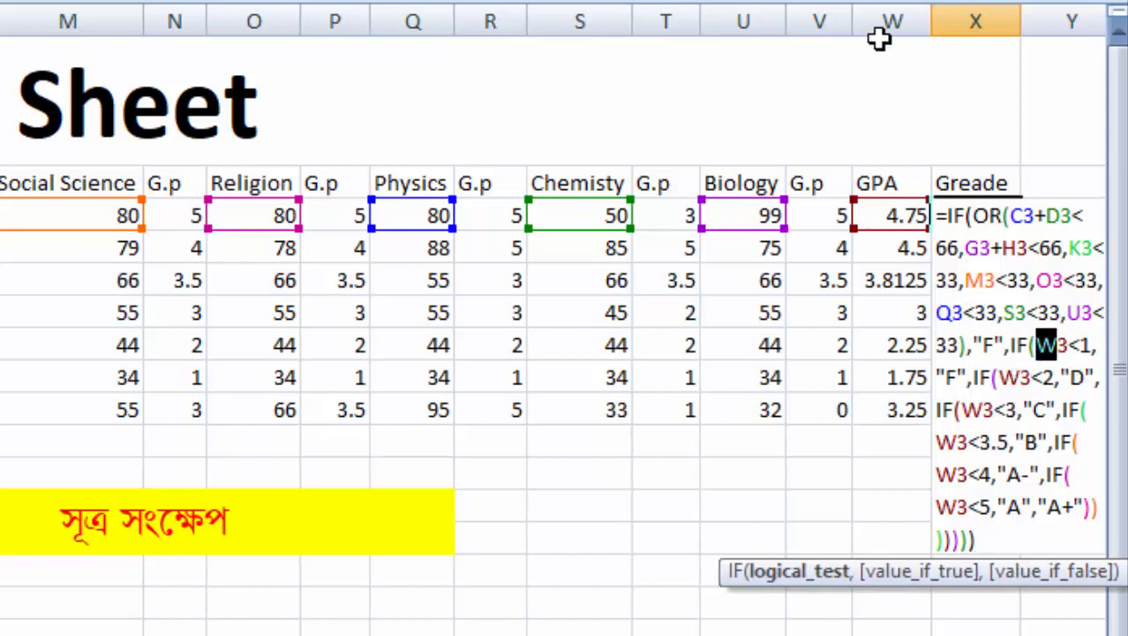
pyautogui.click(1092, 345)
pyautogui.doubleClick(1086, 346)
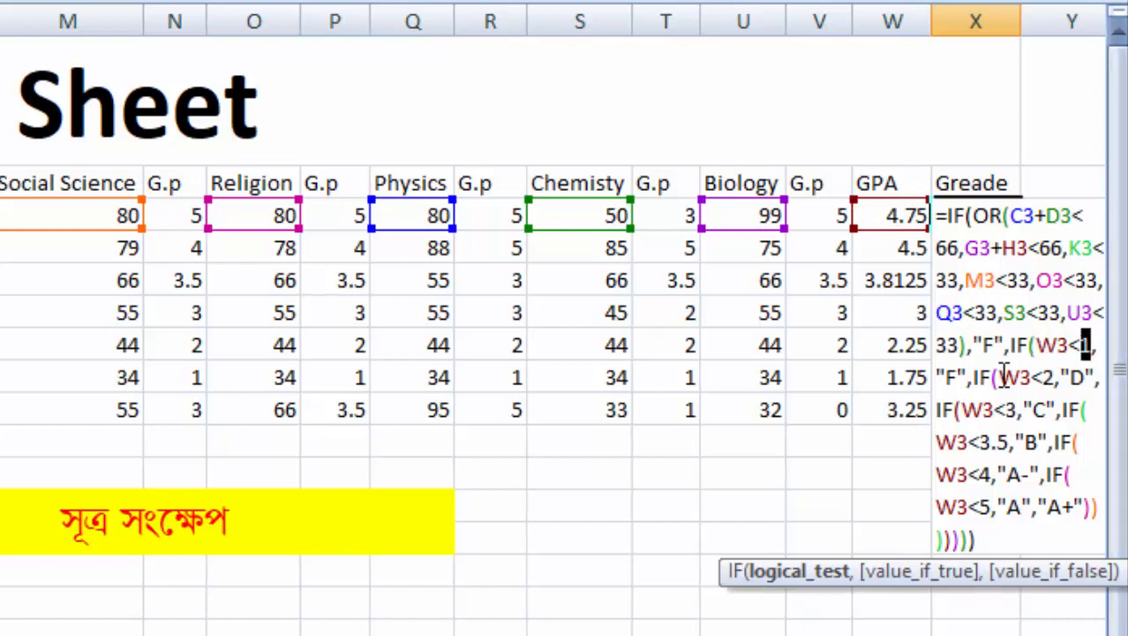
pyautogui.moveTo(959, 377); pyautogui.dragTo(947, 377)
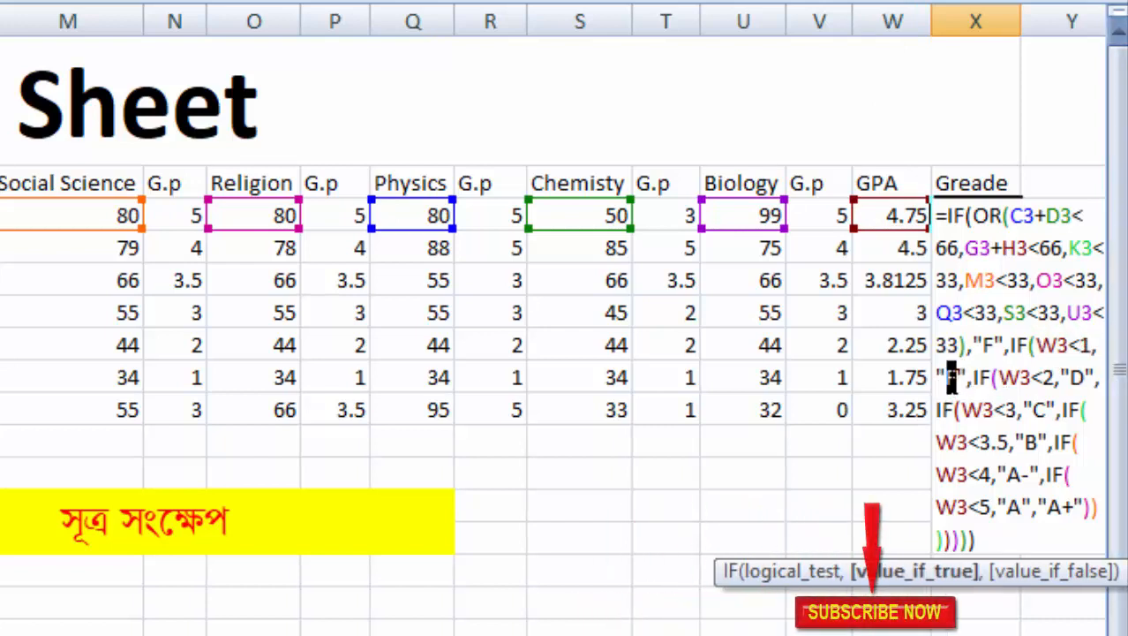
pyautogui.click(981, 378)
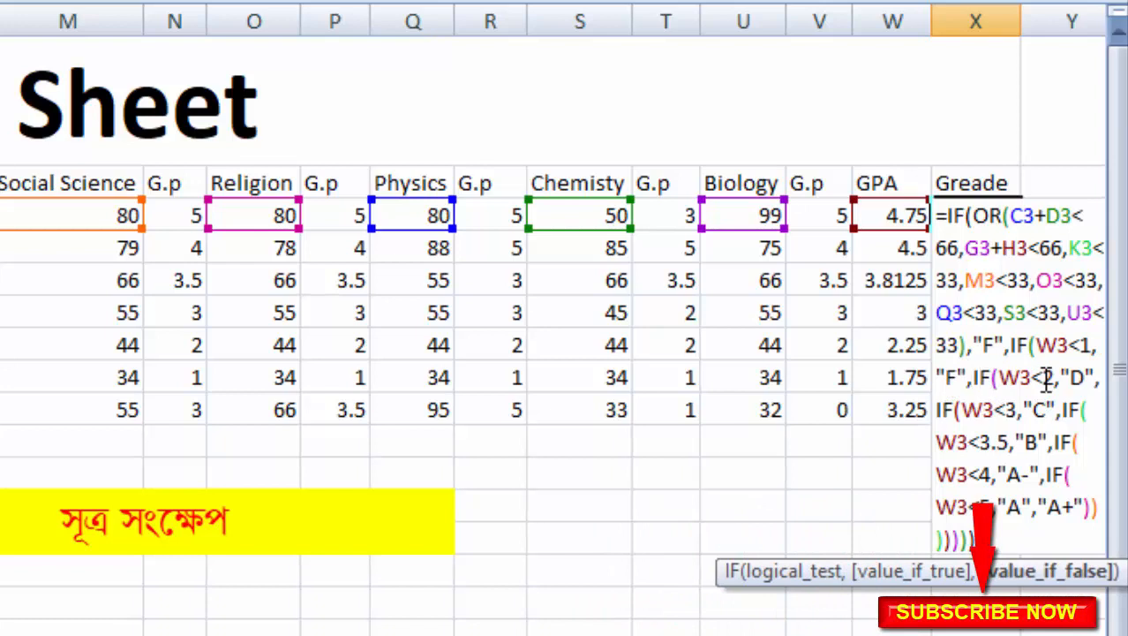
pyautogui.moveTo(1047, 378); pyautogui.dragTo(997, 378)
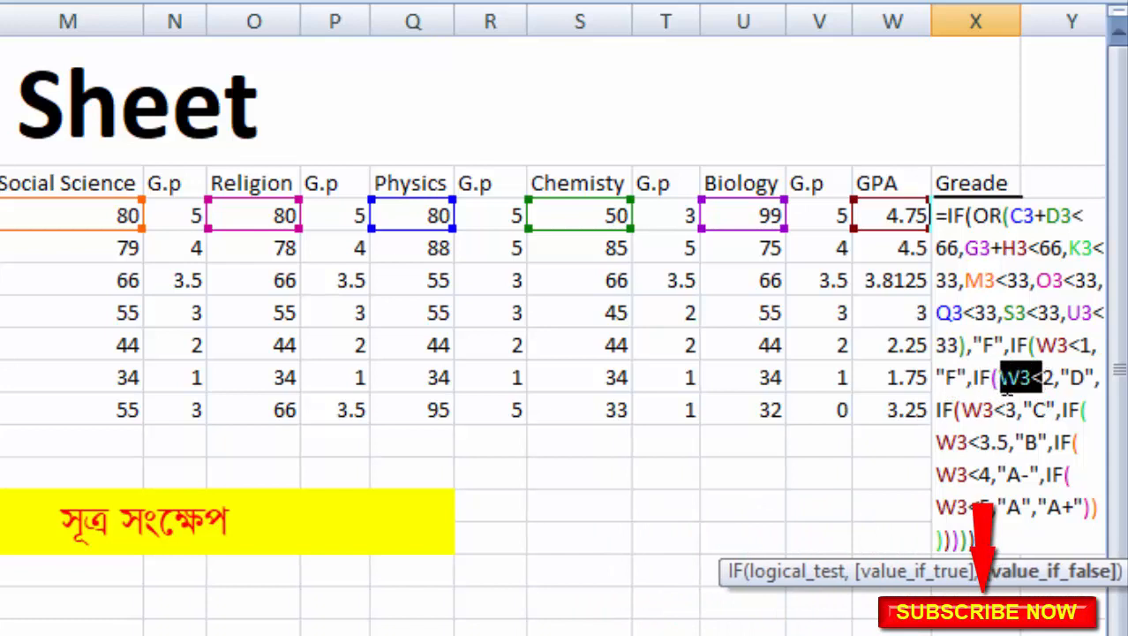
pyautogui.click(1084, 378)
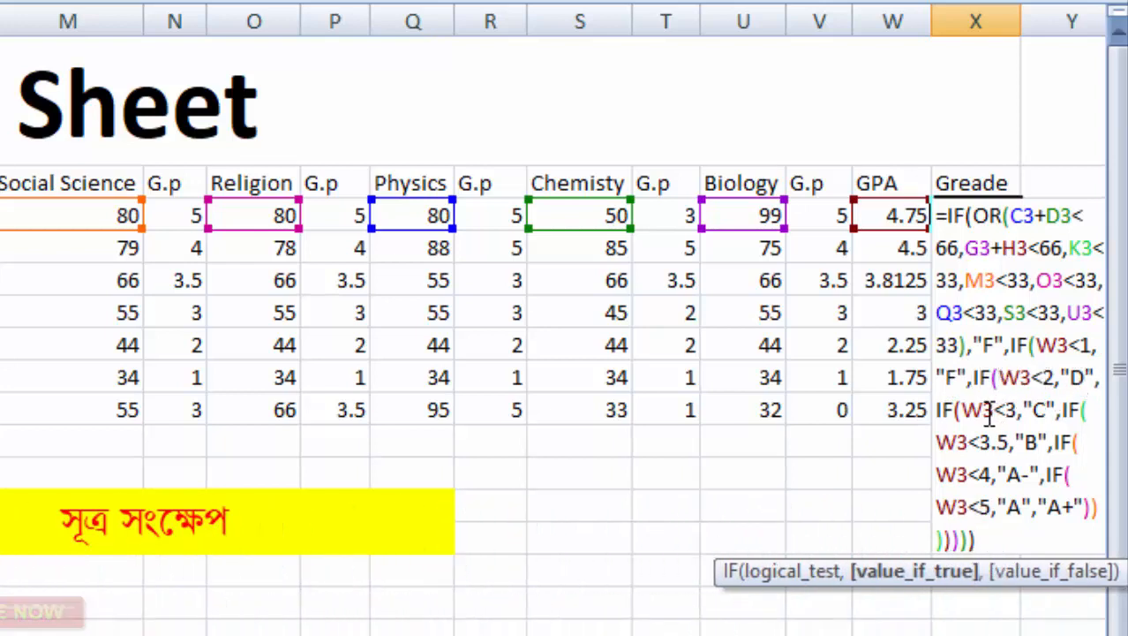
# Examine the middle GPA tests in the X3 formula: W3<3 for "C", W3<3.5 for "B" and W3<4 for "A-"
pyautogui.doubleClick(990, 410)
pyautogui.click(1020, 417)
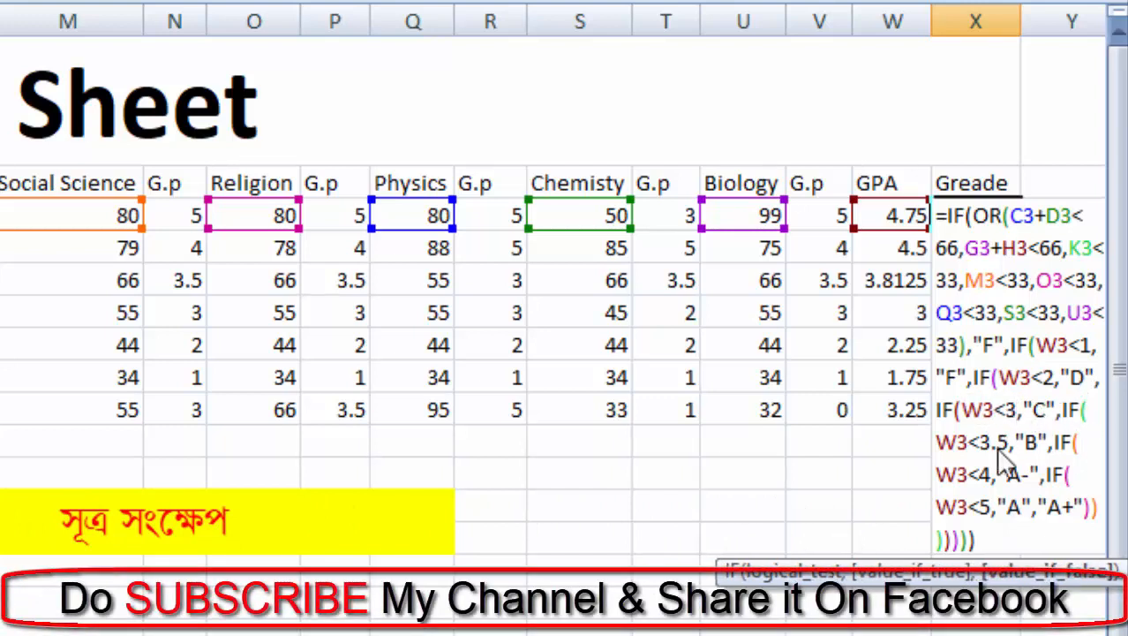
pyautogui.moveTo(1009, 443); pyautogui.dragTo(937, 443)
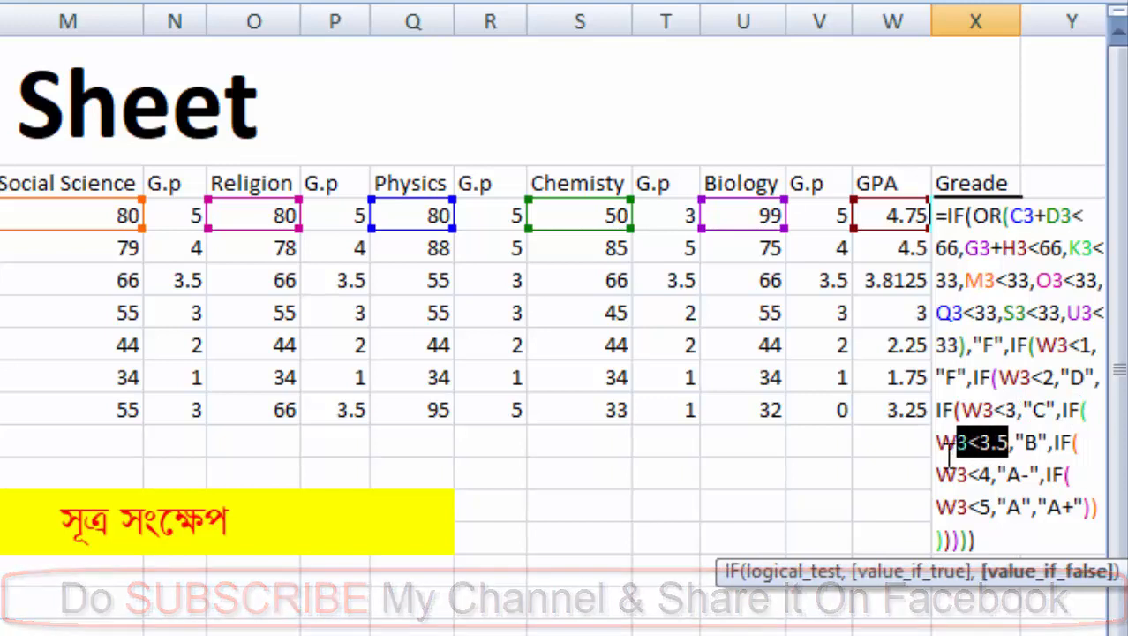
pyautogui.click(1036, 445)
pyautogui.click(1069, 445)
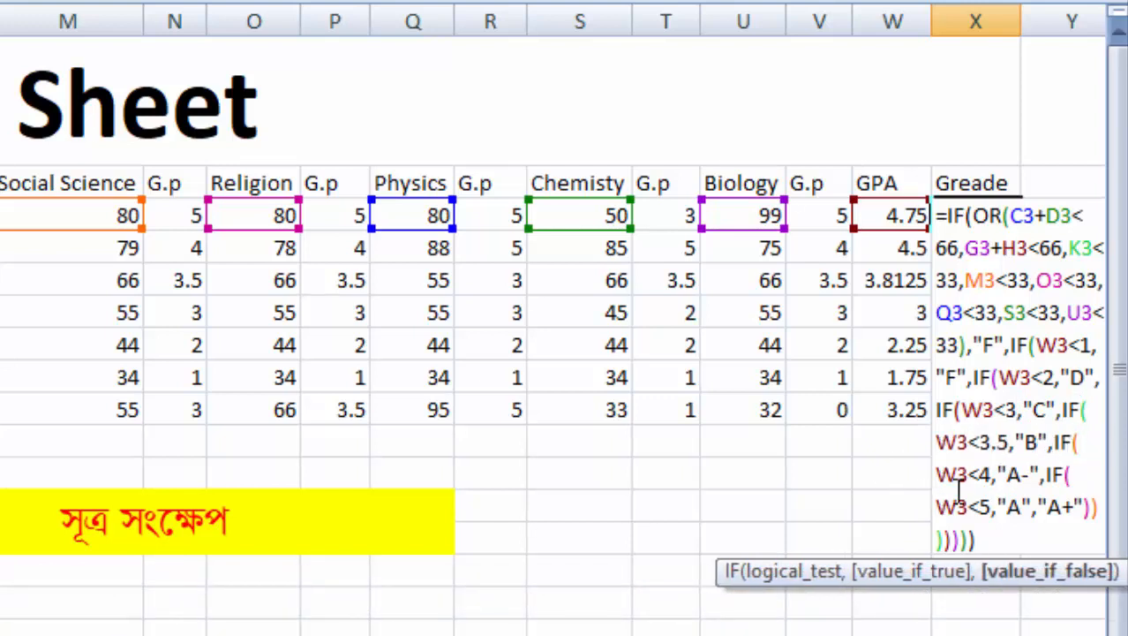
pyautogui.moveTo(968, 475); pyautogui.dragTo(956, 475)
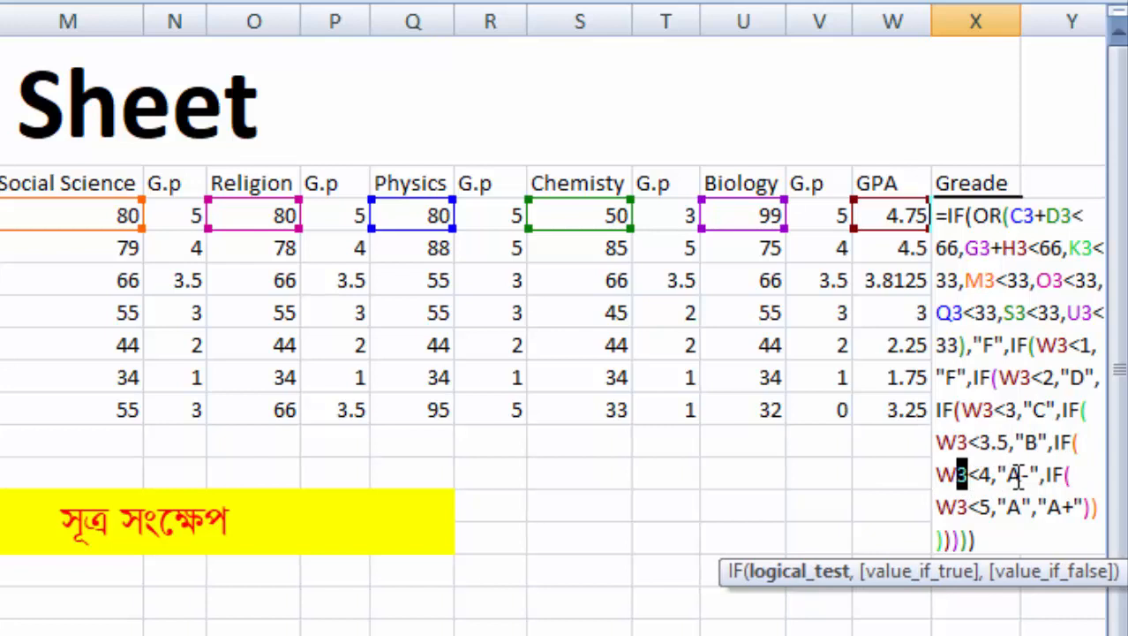
pyautogui.moveTo(1031, 476); pyautogui.dragTo(1007, 476)
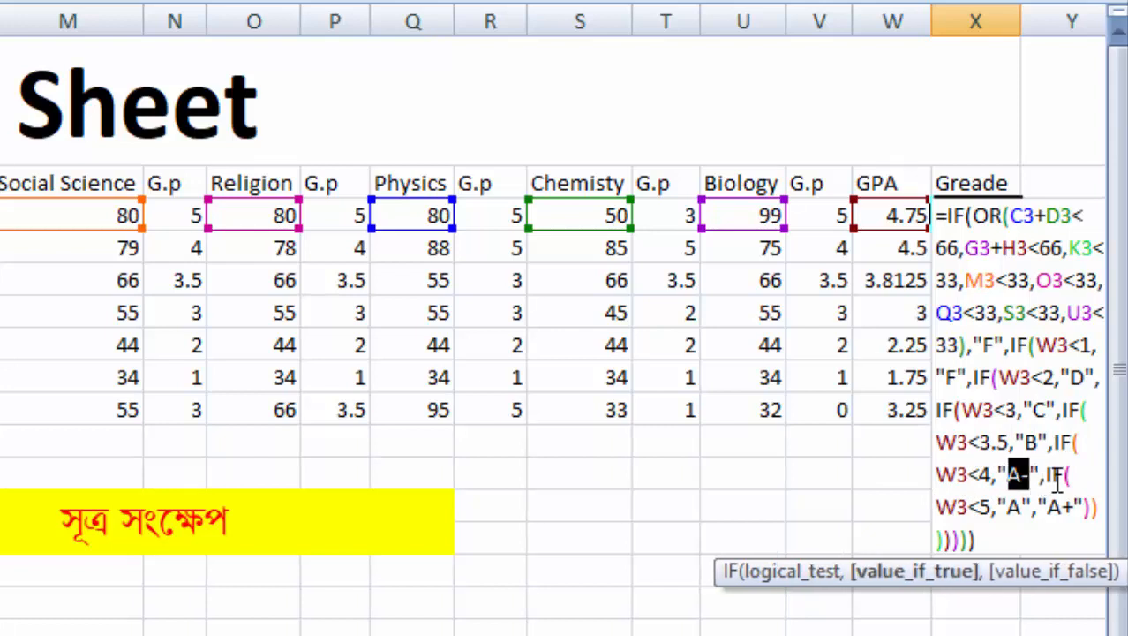
pyautogui.click(1048, 475)
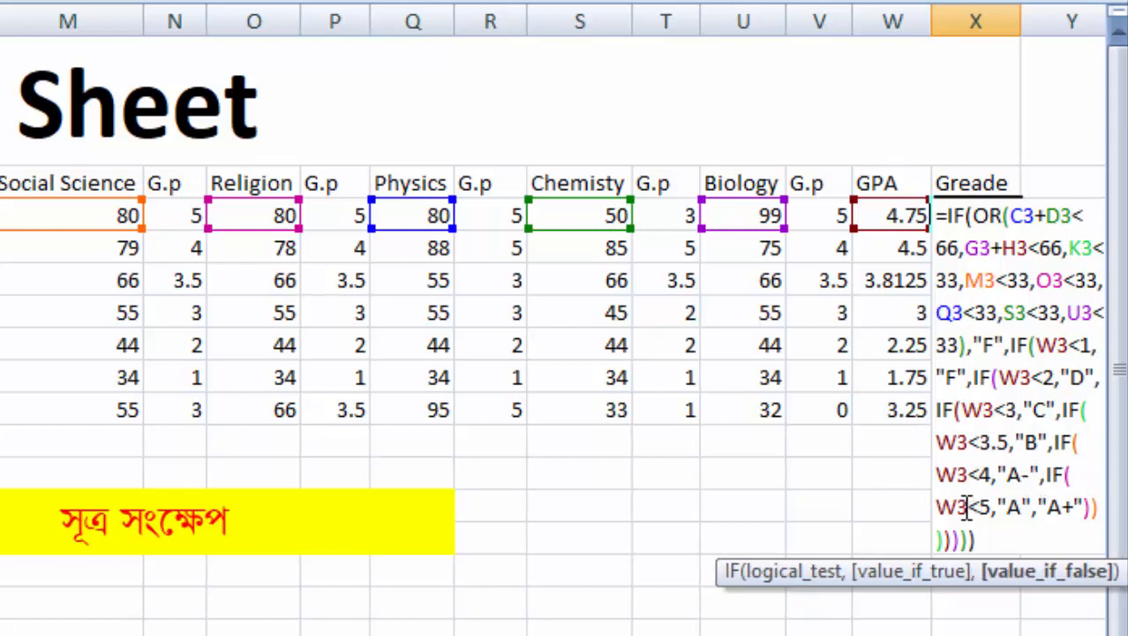
# Examine the last GPA test in the X3 formula, W3<5 for "A" and otherwise "A+"
pyautogui.moveTo(968, 507); pyautogui.dragTo(936, 507)
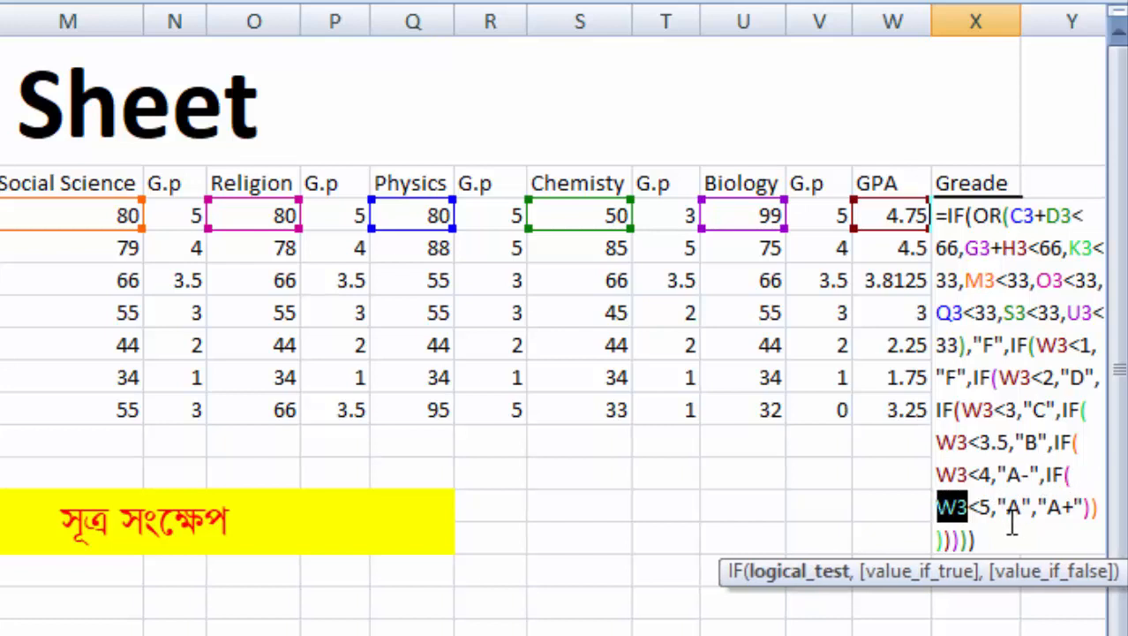
pyautogui.moveTo(1022, 507); pyautogui.dragTo(999, 507)
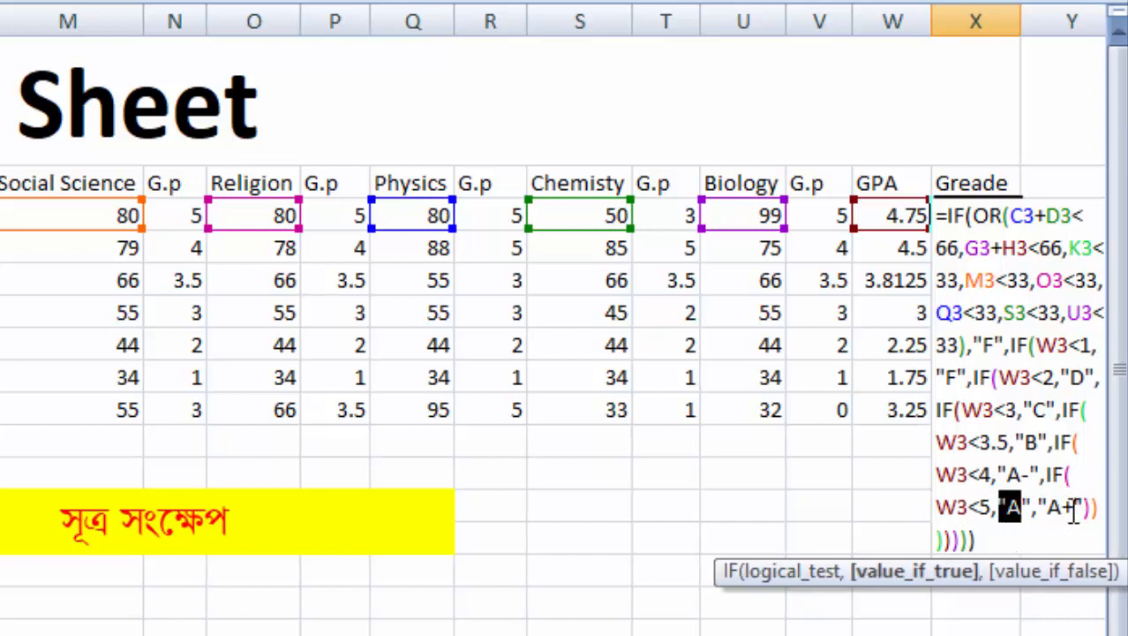
pyautogui.moveTo(1074, 509); pyautogui.dragTo(1047, 508)
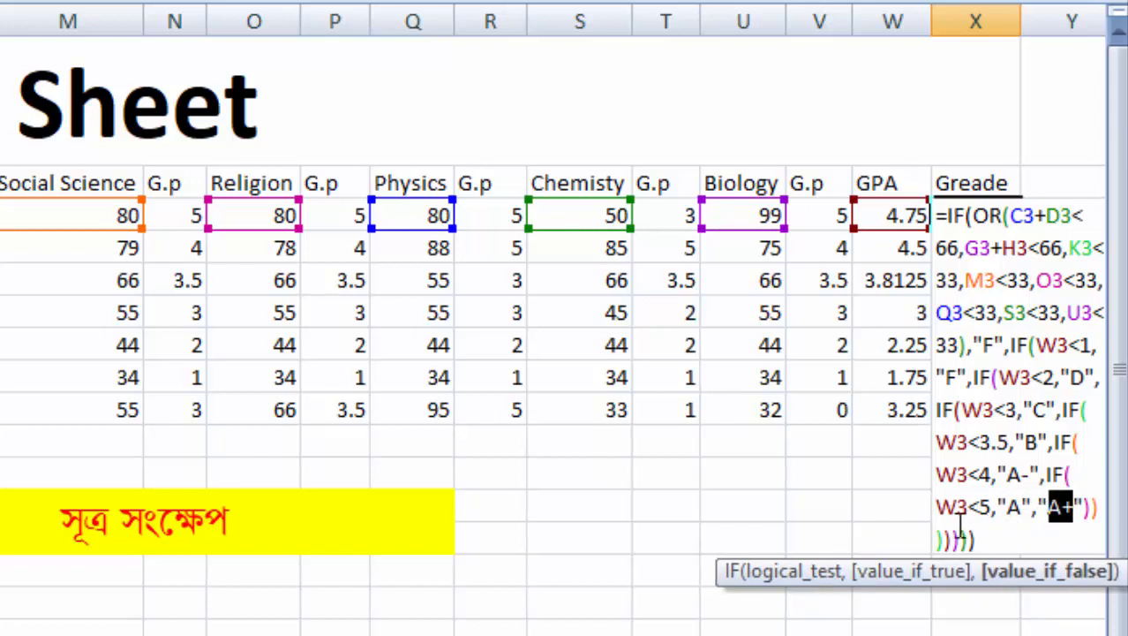
pyautogui.moveTo(1022, 509); pyautogui.dragTo(992, 509)
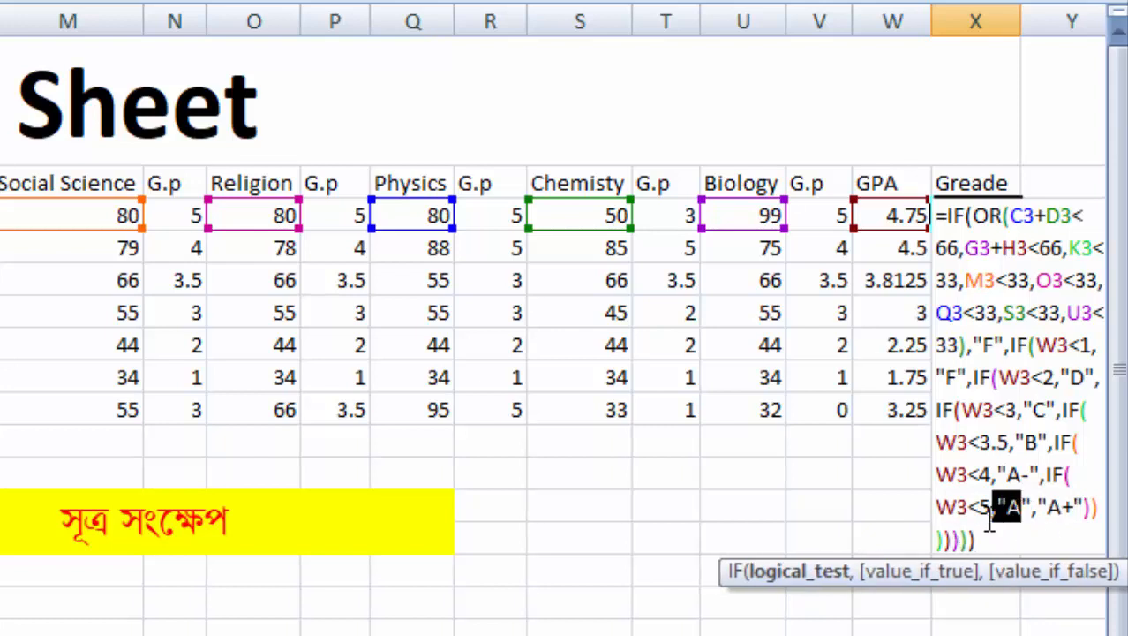
pyautogui.moveTo(1061, 508); pyautogui.dragTo(1048, 508)
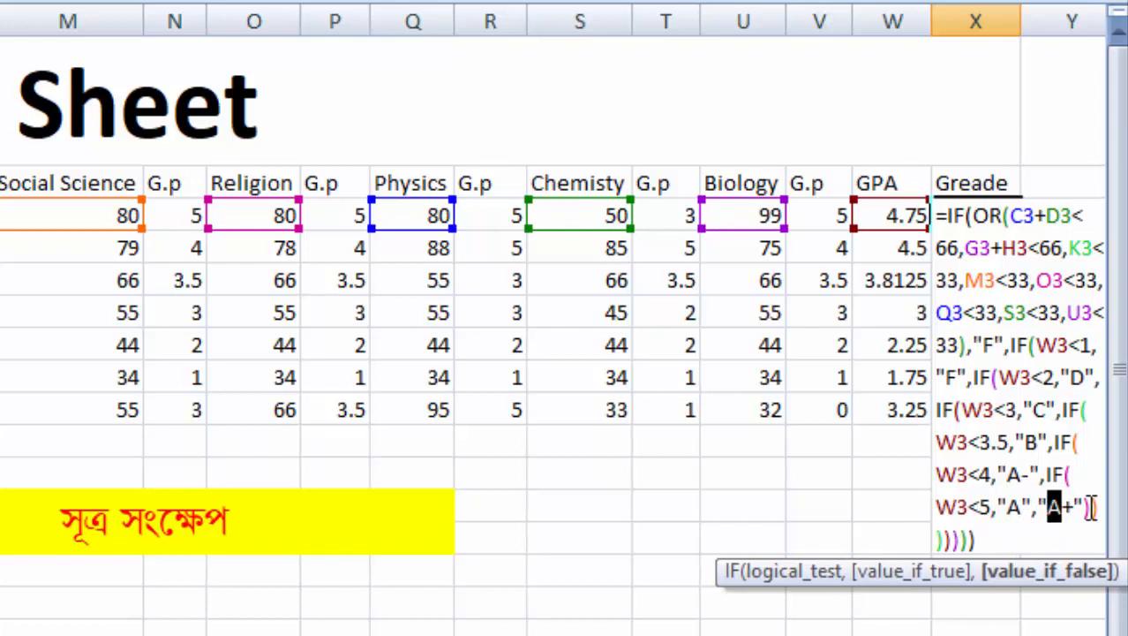
# Check the closing parentheses of the X3 grade formula and finish editing the cell
pyautogui.click(1011, 540)
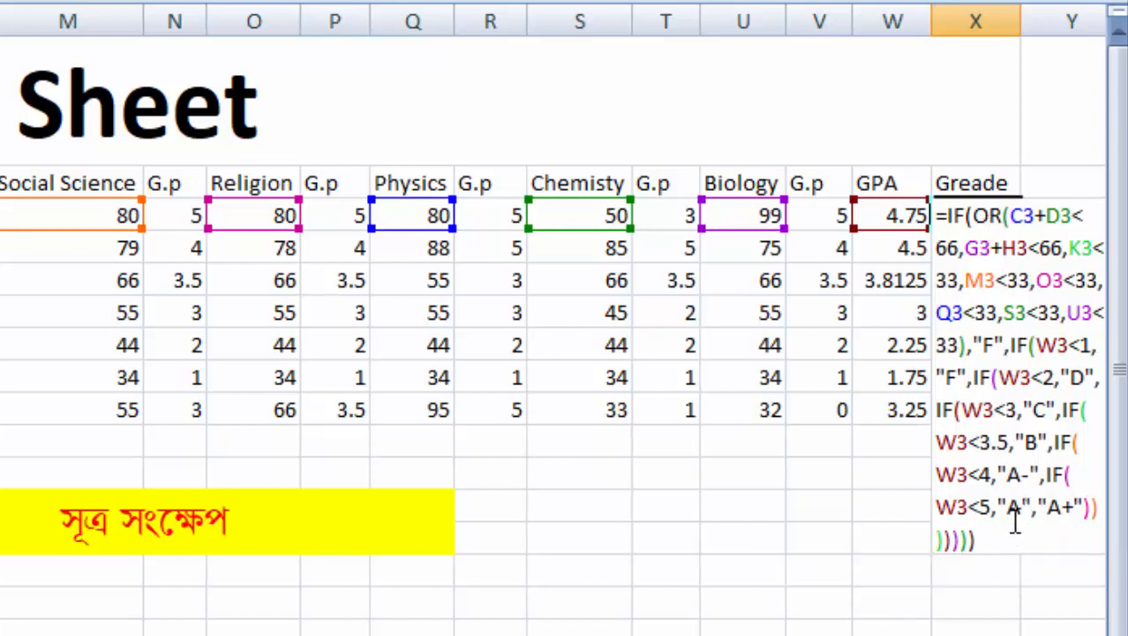
pyautogui.moveTo(977, 539); pyautogui.dragTo(936, 541)
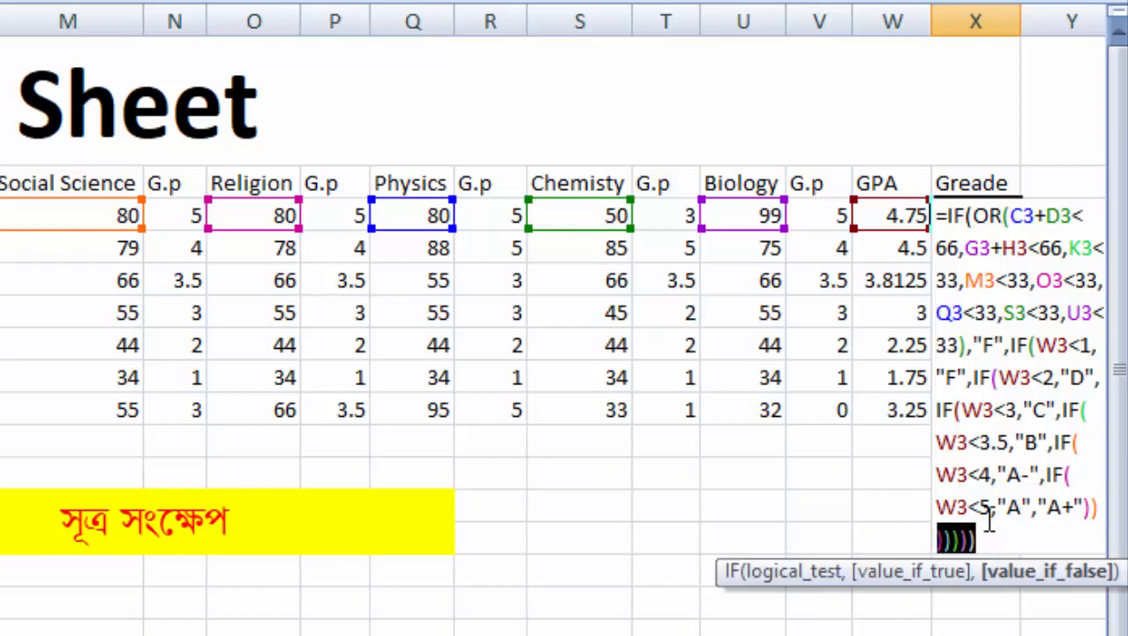
pyautogui.click(994, 540)
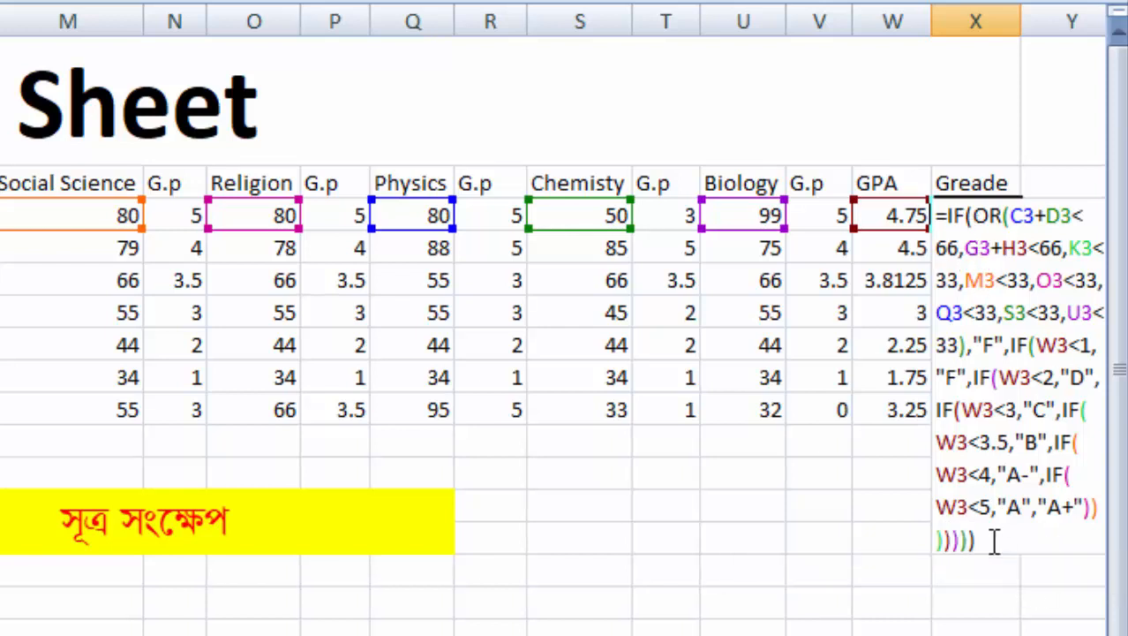
pyautogui.press('Return')
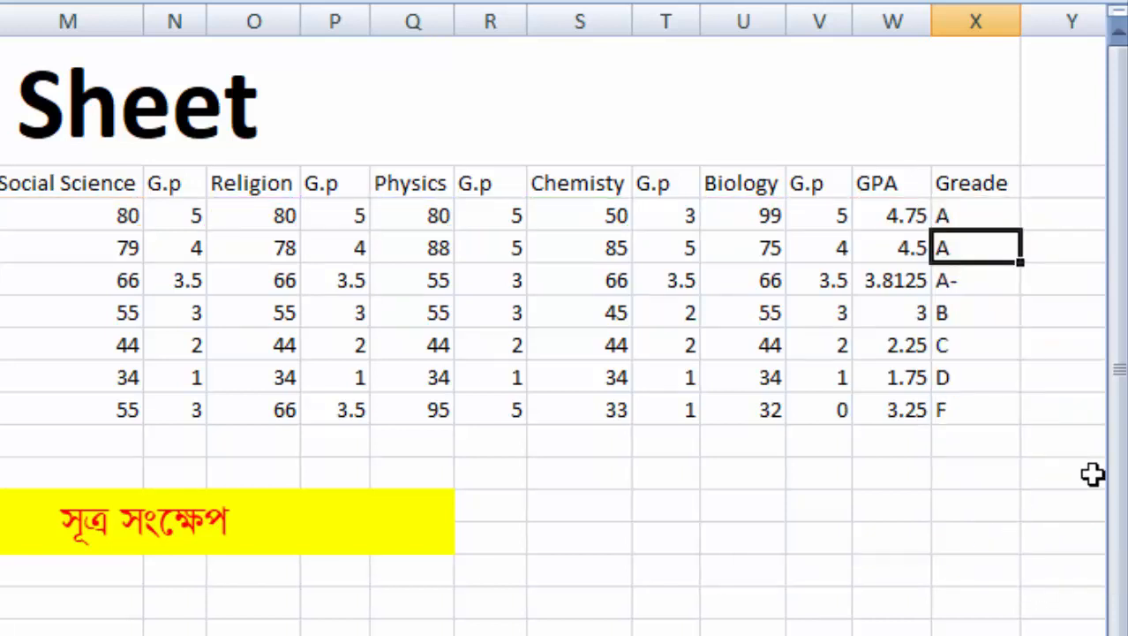
pyautogui.click(918, 512)
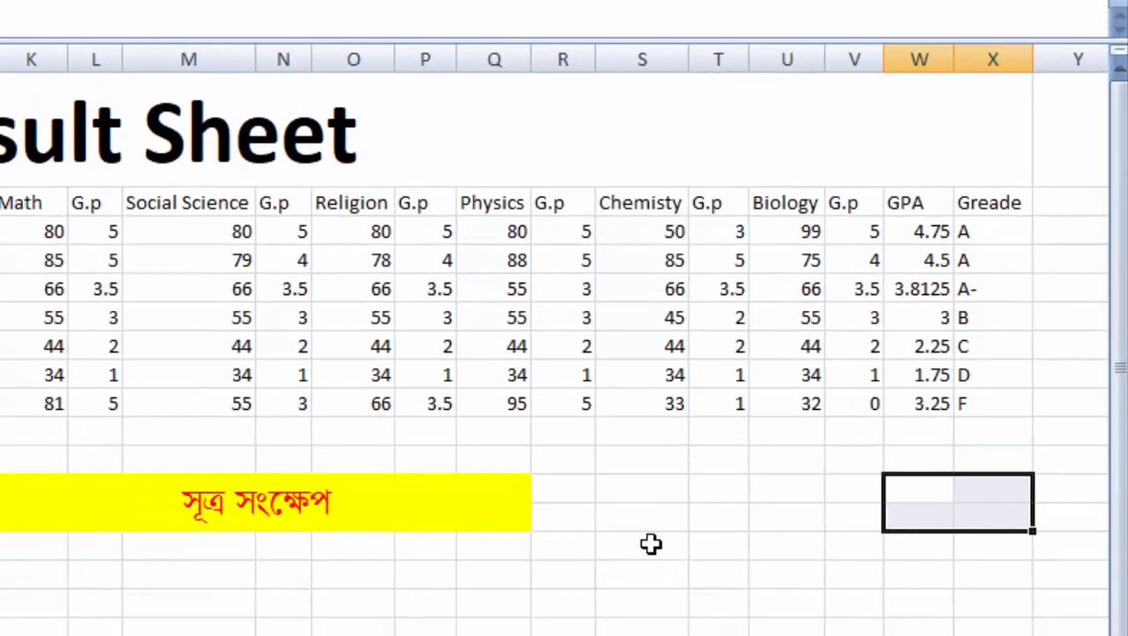